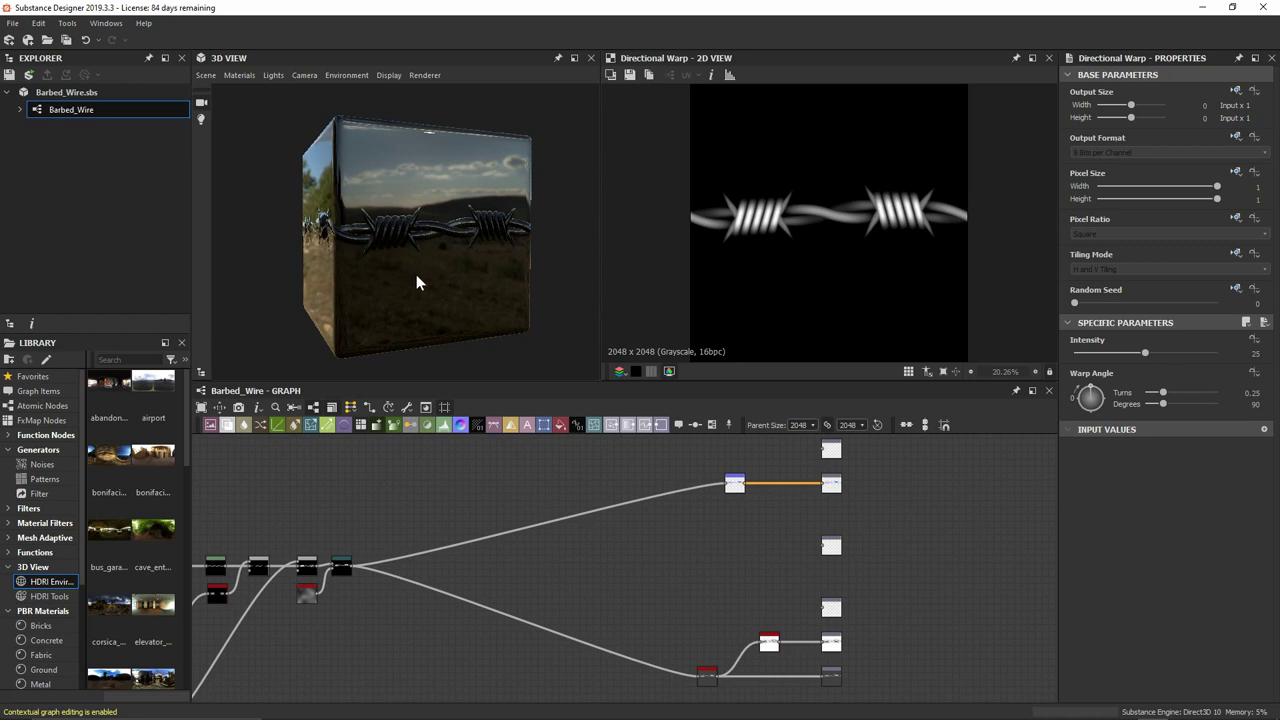
# Examine the barbed wire preview and the node chain leading to the material outputs.
pyautogui.moveTo(416, 274)
pyautogui.mouseDown()
pyautogui.moveTo(505, 259)
pyautogui.moveTo(407, 290)
pyautogui.mouseUp()
pyautogui.scroll(6, 384, 529)
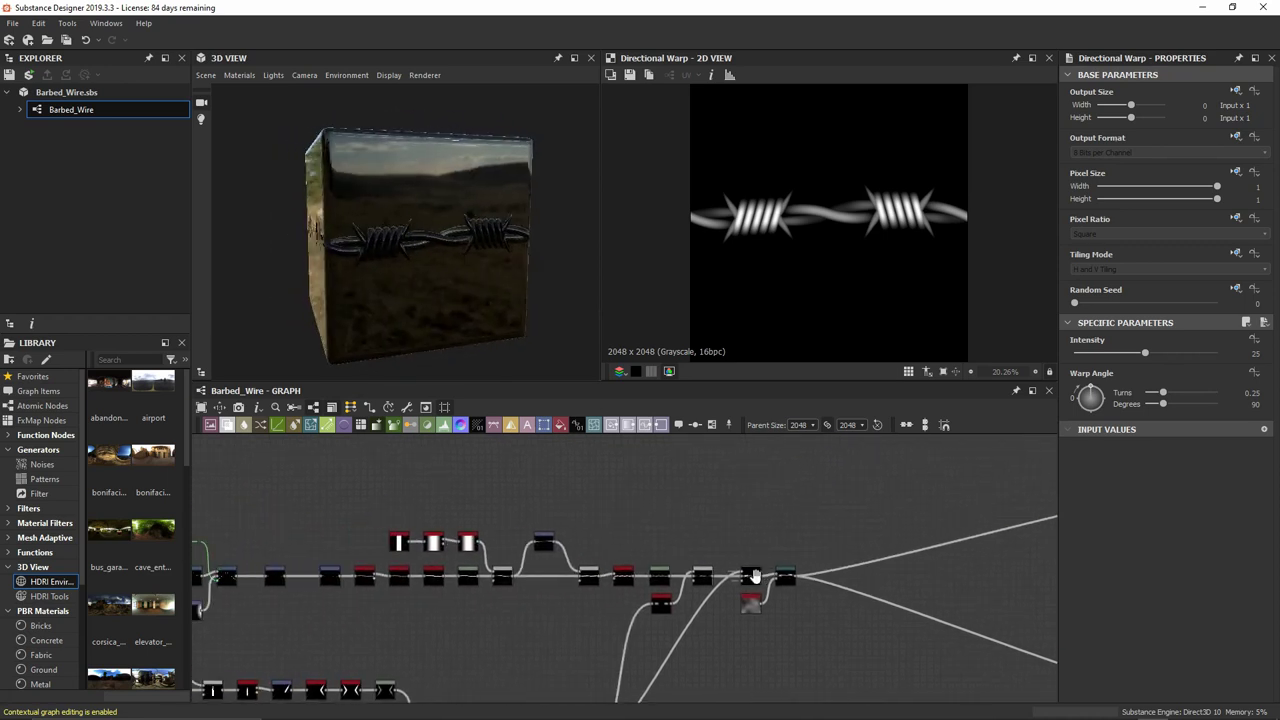
pyautogui.scroll(2, 405, 597)
pyautogui.click(414, 566)
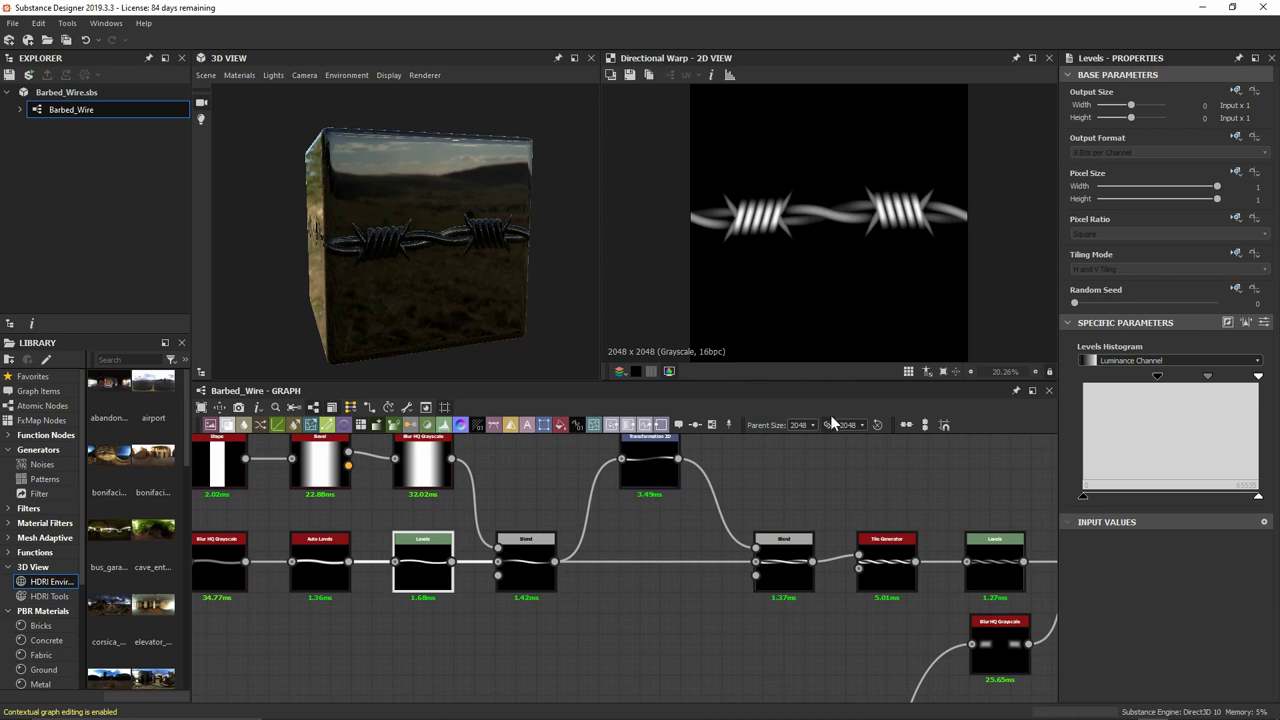
pyautogui.scroll(-4, 841, 558)
pyautogui.moveTo(936, 574); pyautogui.dragTo(309, 540, button='middle')
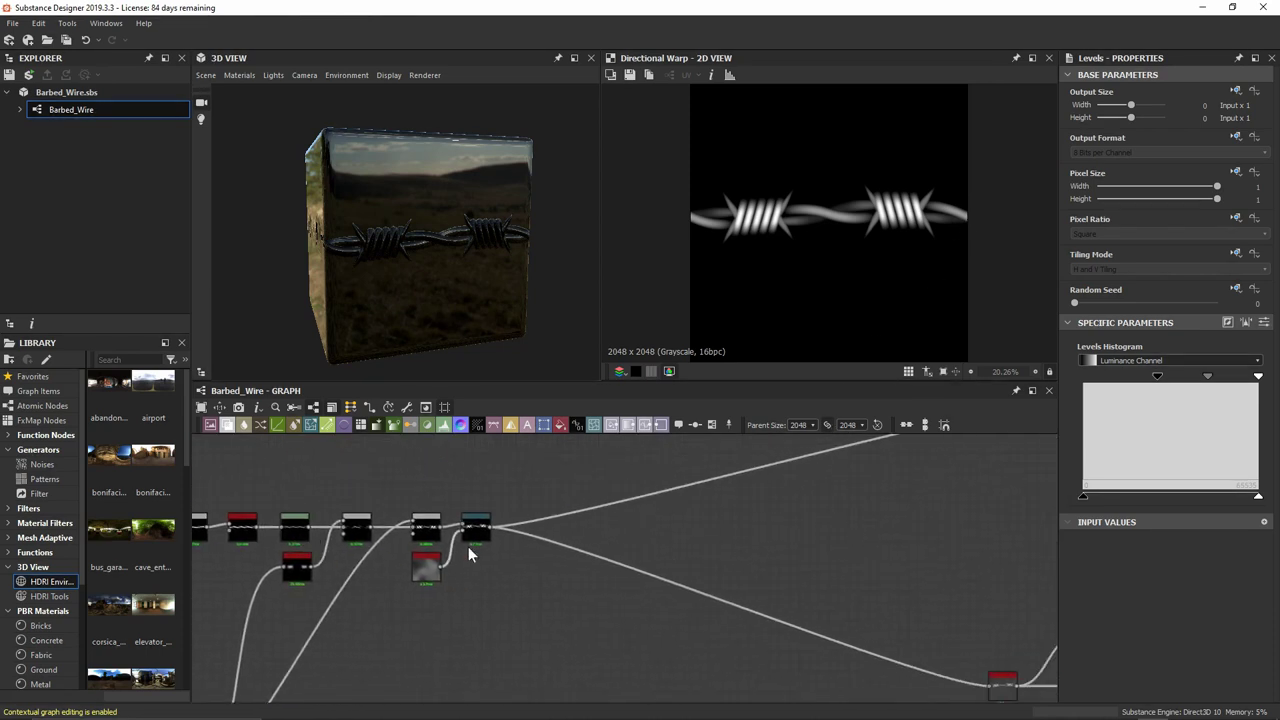
pyautogui.scroll(-2, 721, 524)
pyautogui.moveTo(872, 513); pyautogui.dragTo(608, 560, button='middle')
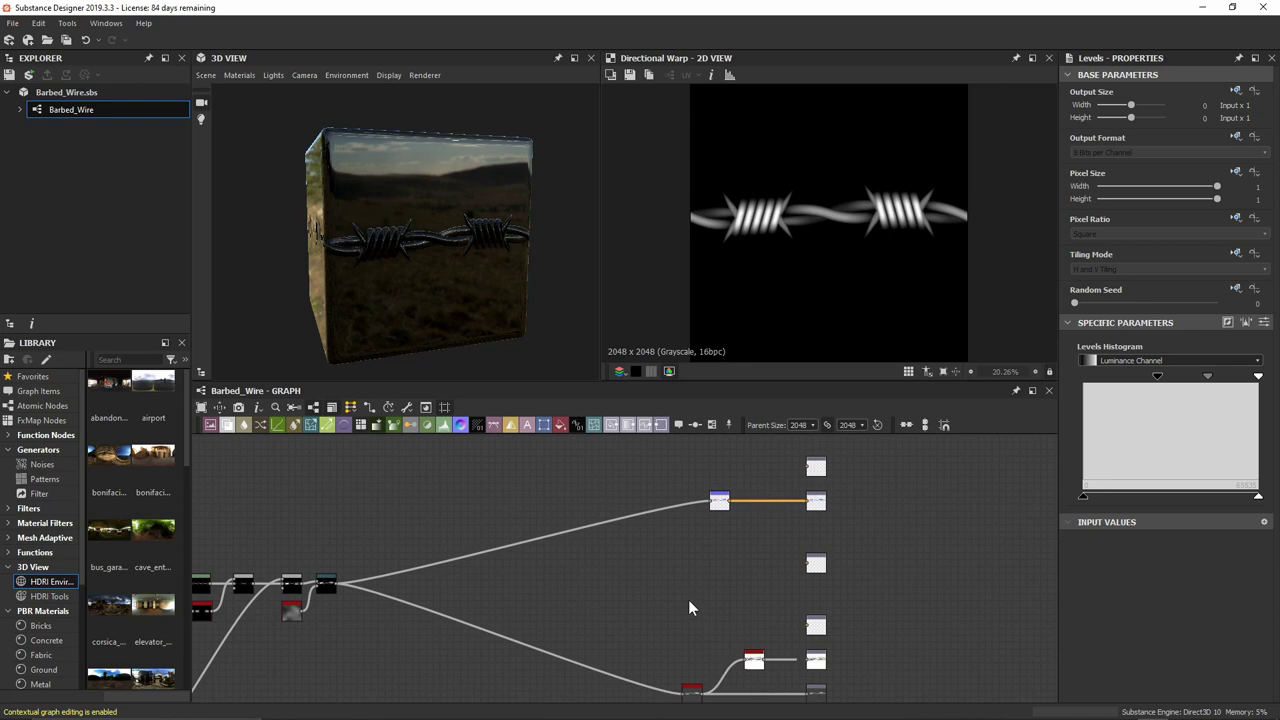
# Display the Barbed_Wire graph's outputs on the cube in the 3D view and look at it from another side.
pyautogui.rightClick(666, 567)
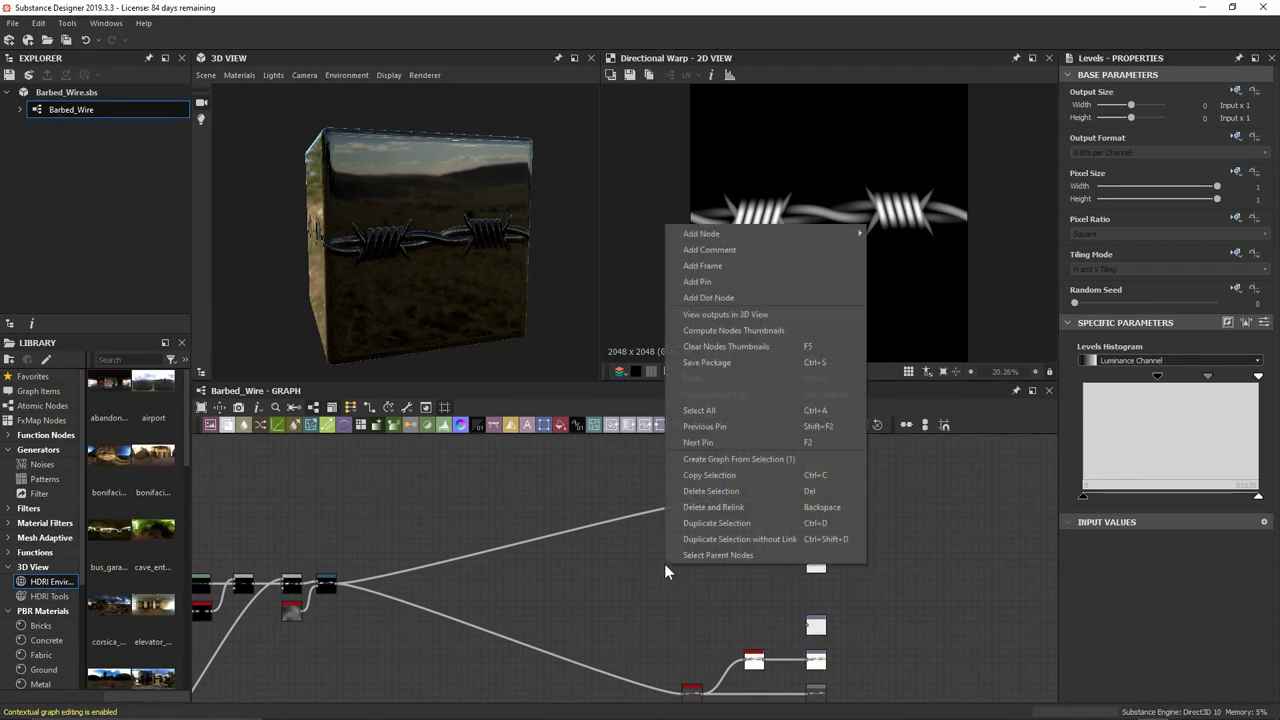
pyautogui.click(789, 313)
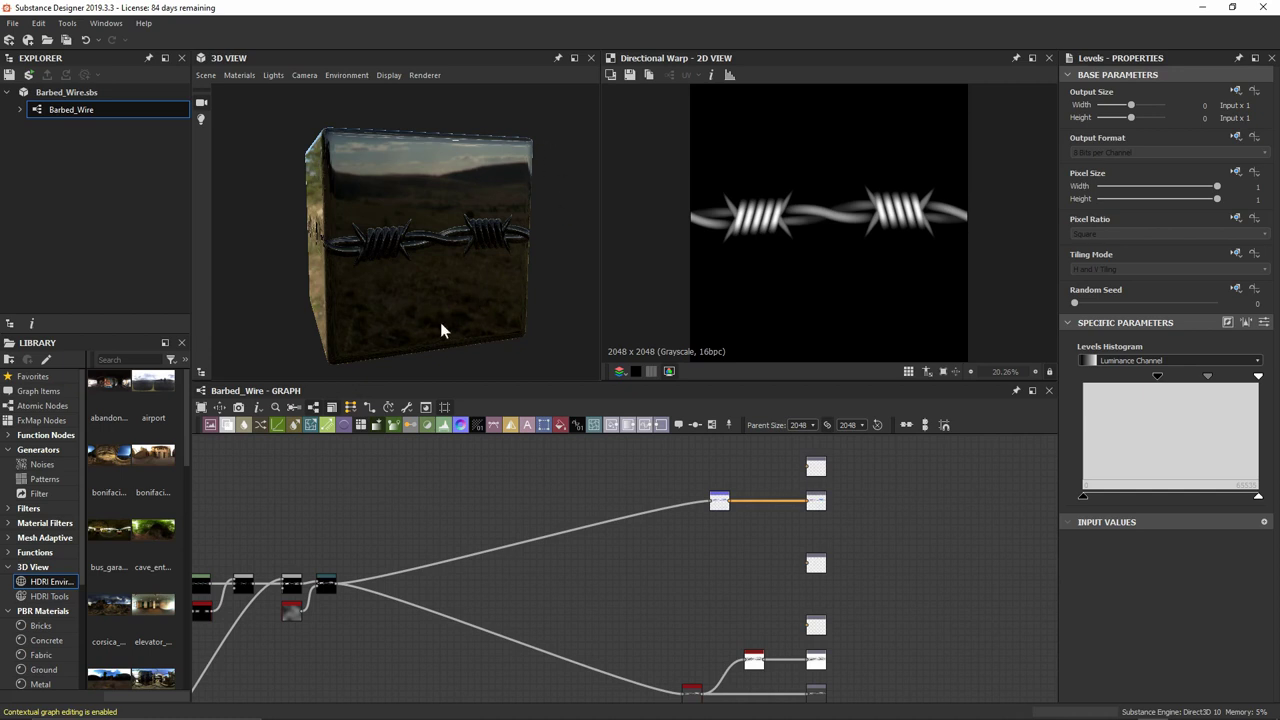
pyautogui.moveTo(440, 322); pyautogui.dragTo(483, 310)
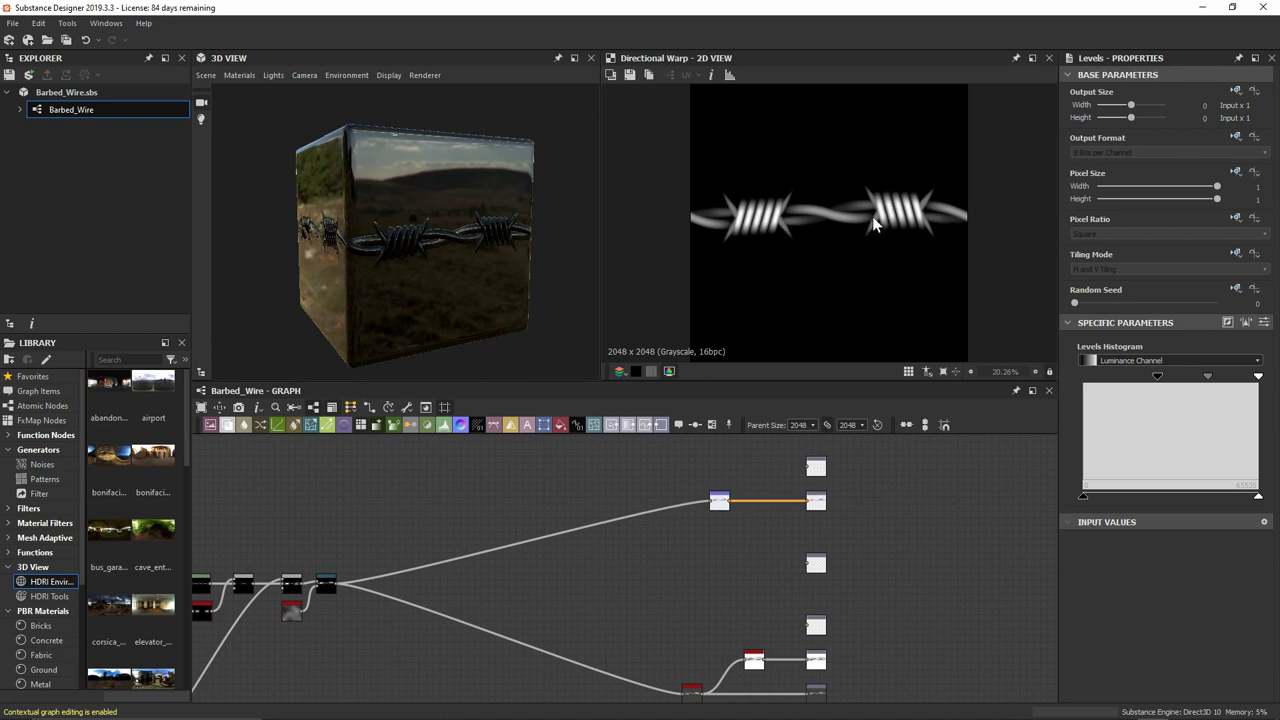
# Add an Output node to the graph and align it directly below the Height output.
pyautogui.scroll(2, 692, 598)
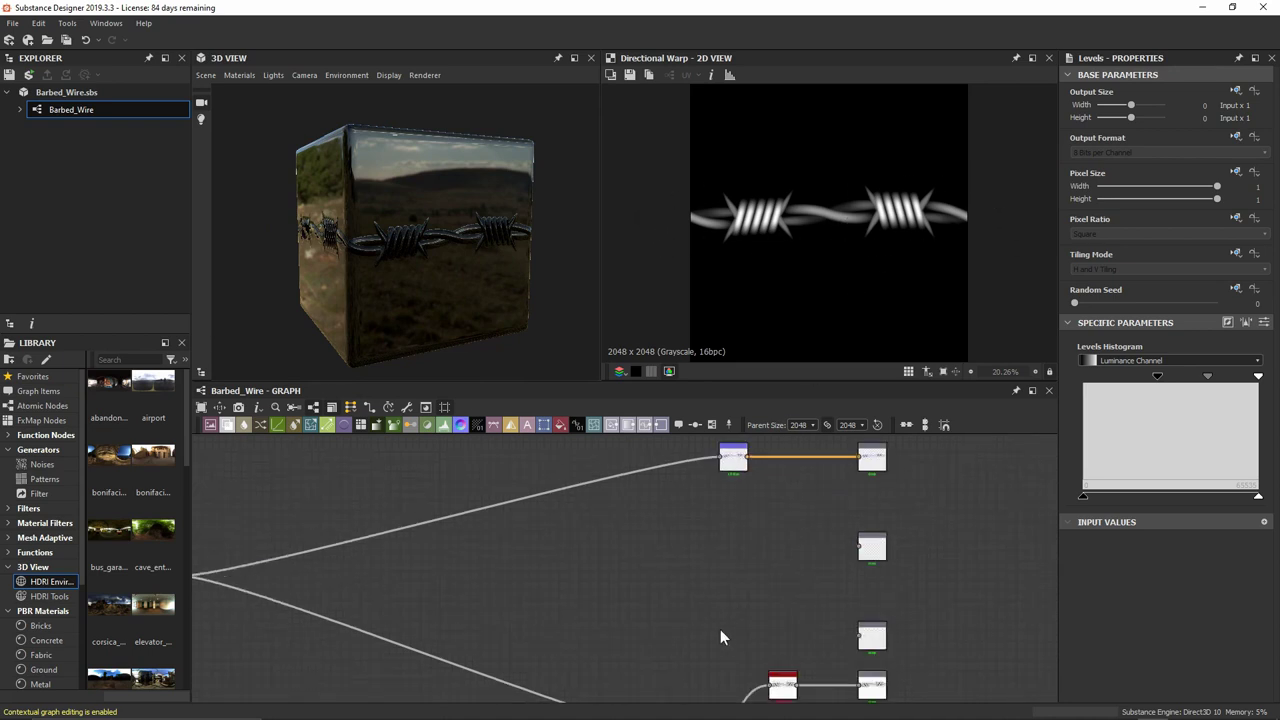
pyautogui.moveTo(720, 629); pyautogui.dragTo(574, 398, button='middle')
pyautogui.scroll(2, 744, 573)
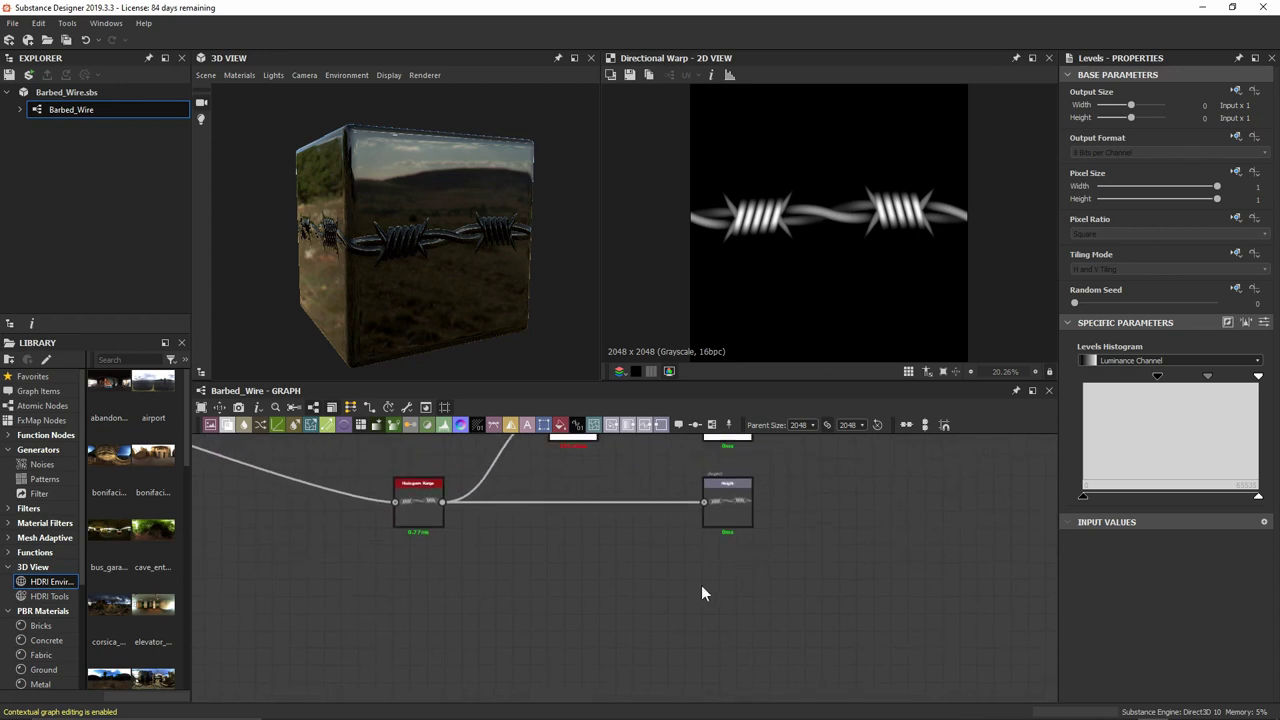
pyautogui.press('space')
pyautogui.write('out')
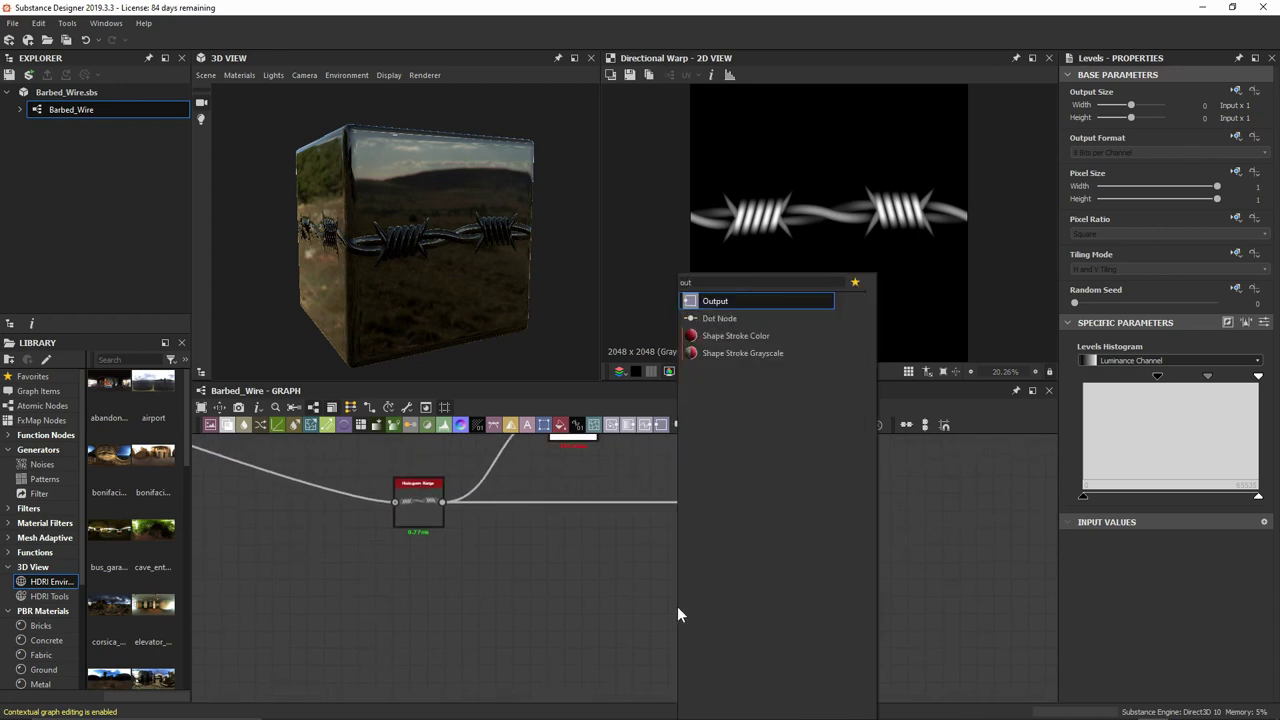
pyautogui.press('Return')
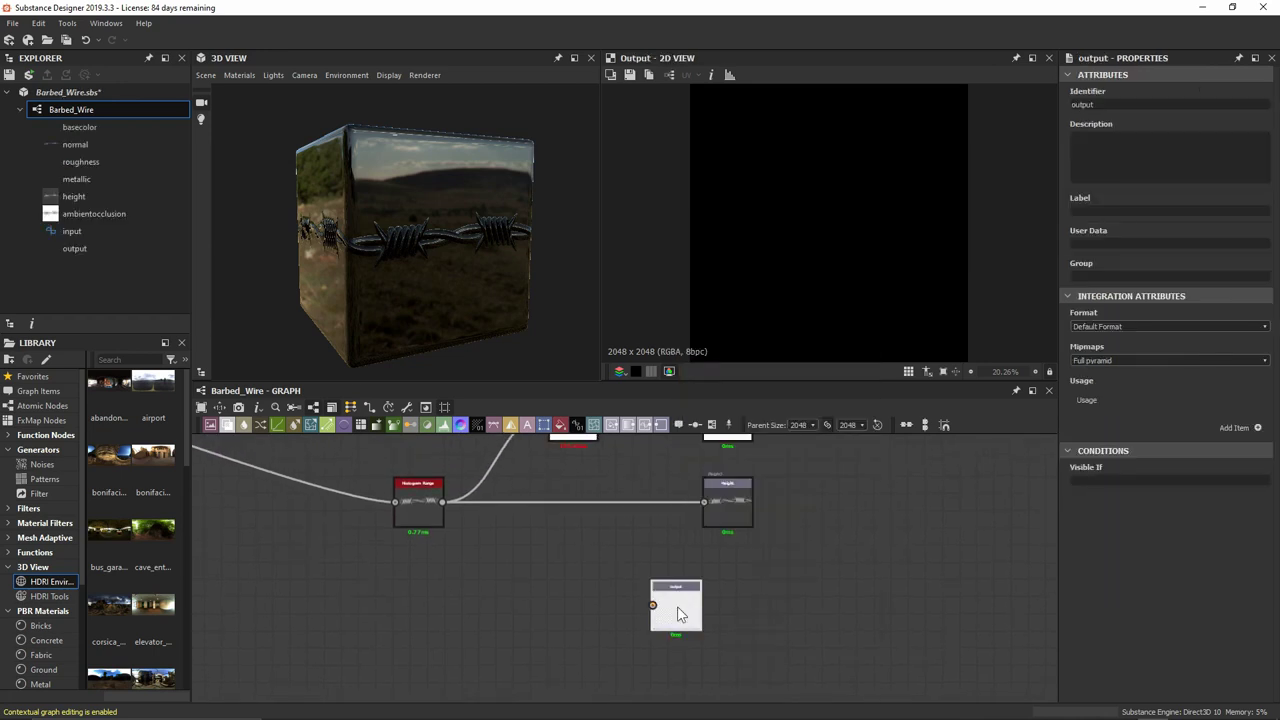
pyautogui.moveTo(678, 614); pyautogui.dragTo(730, 597)
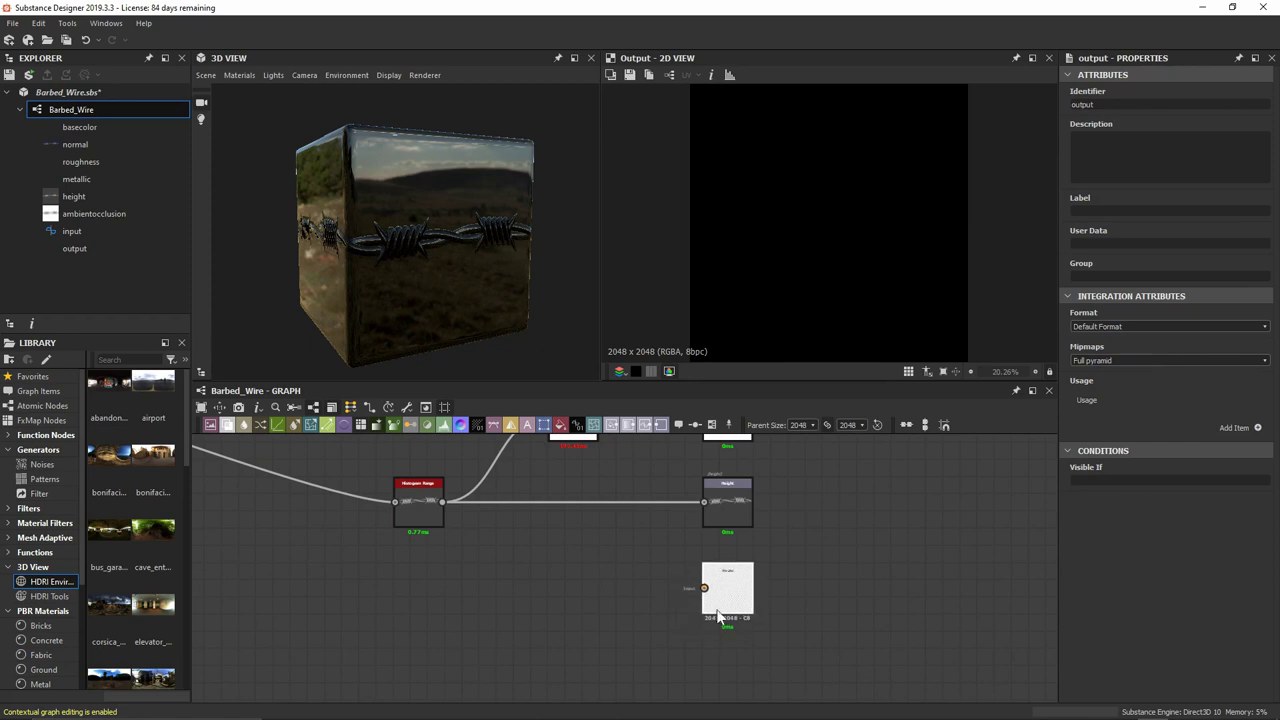
# Give the new output the identifier opacity, the label Opacity and the group Material.
pyautogui.doubleClick(1127, 104)
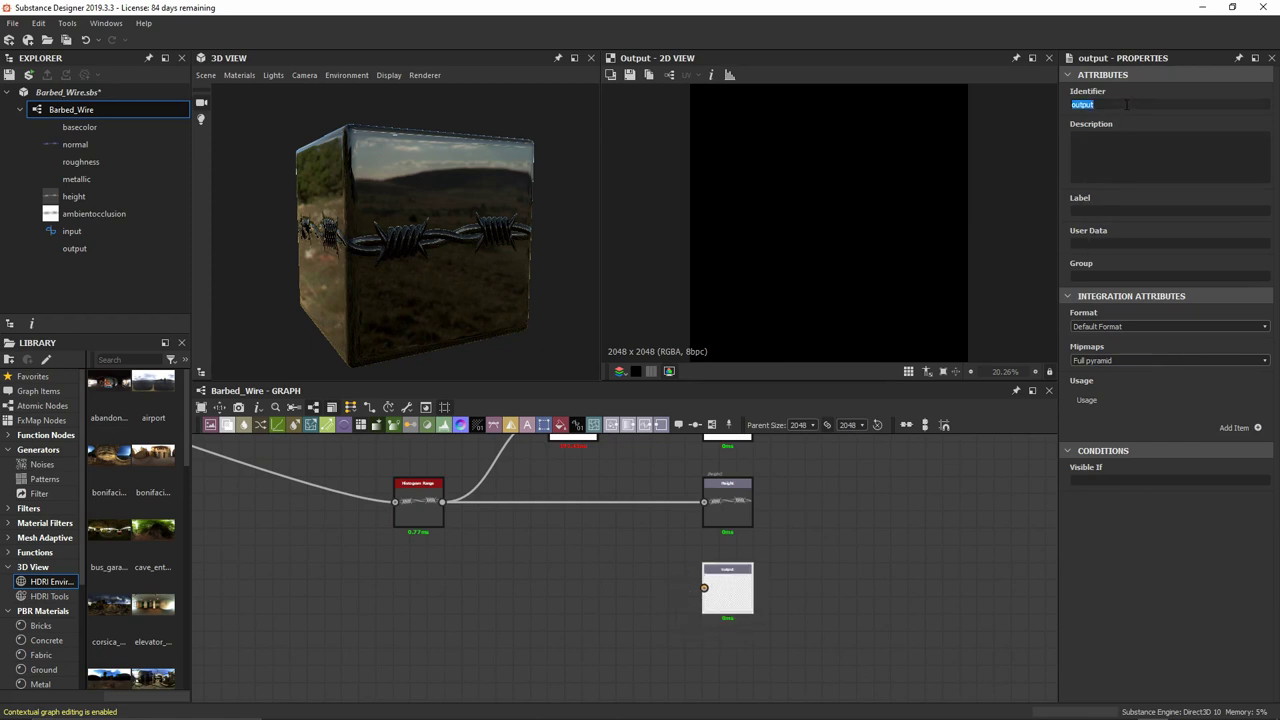
pyautogui.write('opacityOpacity')
pyautogui.click(1120, 275)
pyautogui.write('Material')
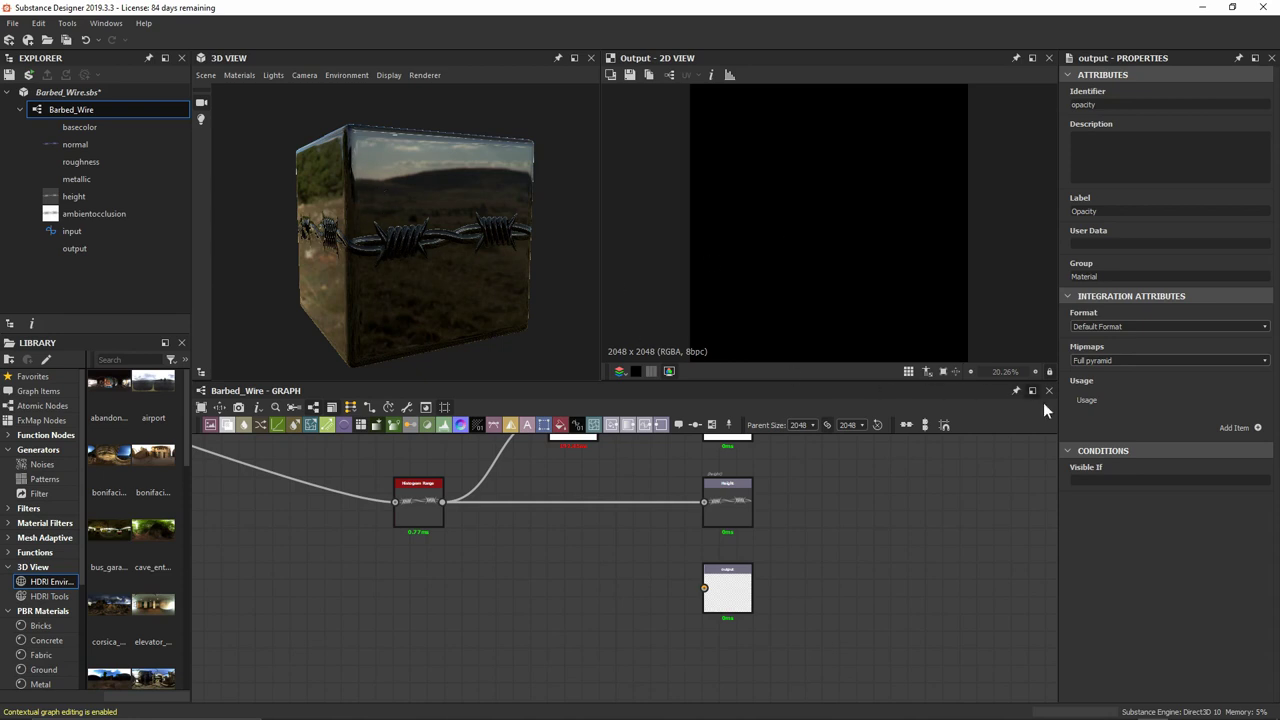
# Add a usage item to the Opacity output and set it to opacity.
pyautogui.click(1259, 429)
pyautogui.click(1184, 415)
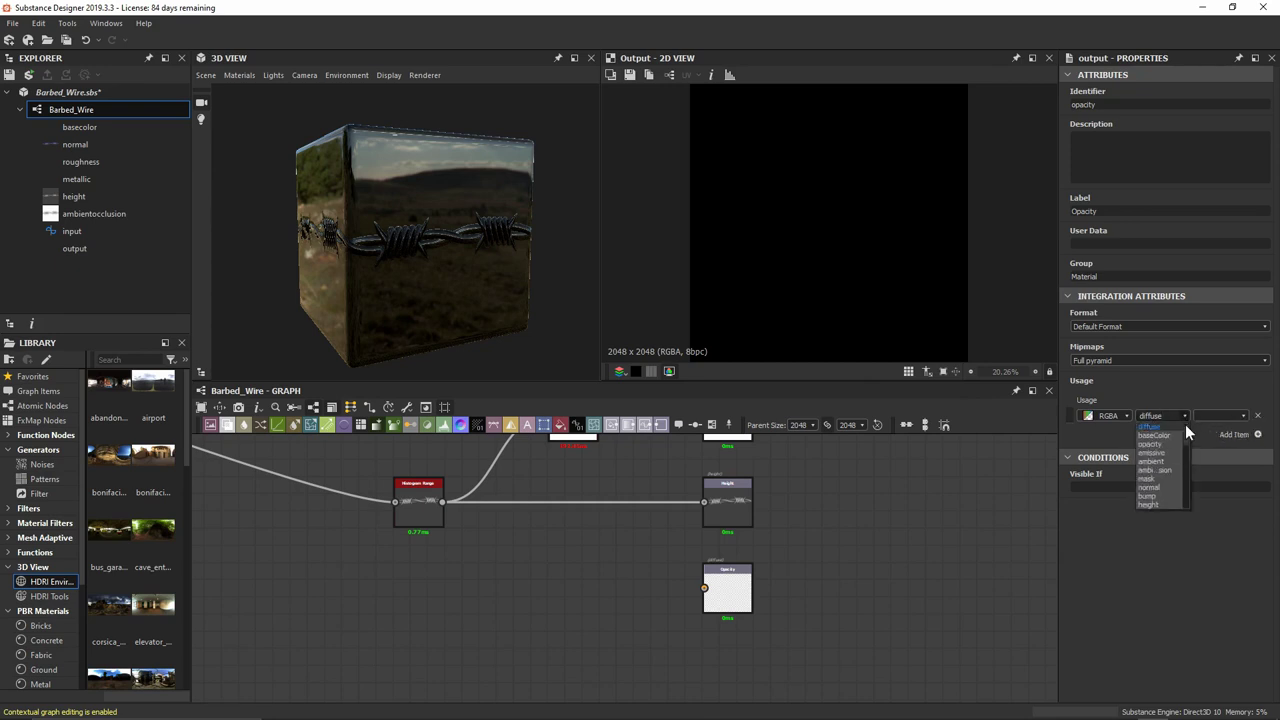
pyautogui.click(1176, 440)
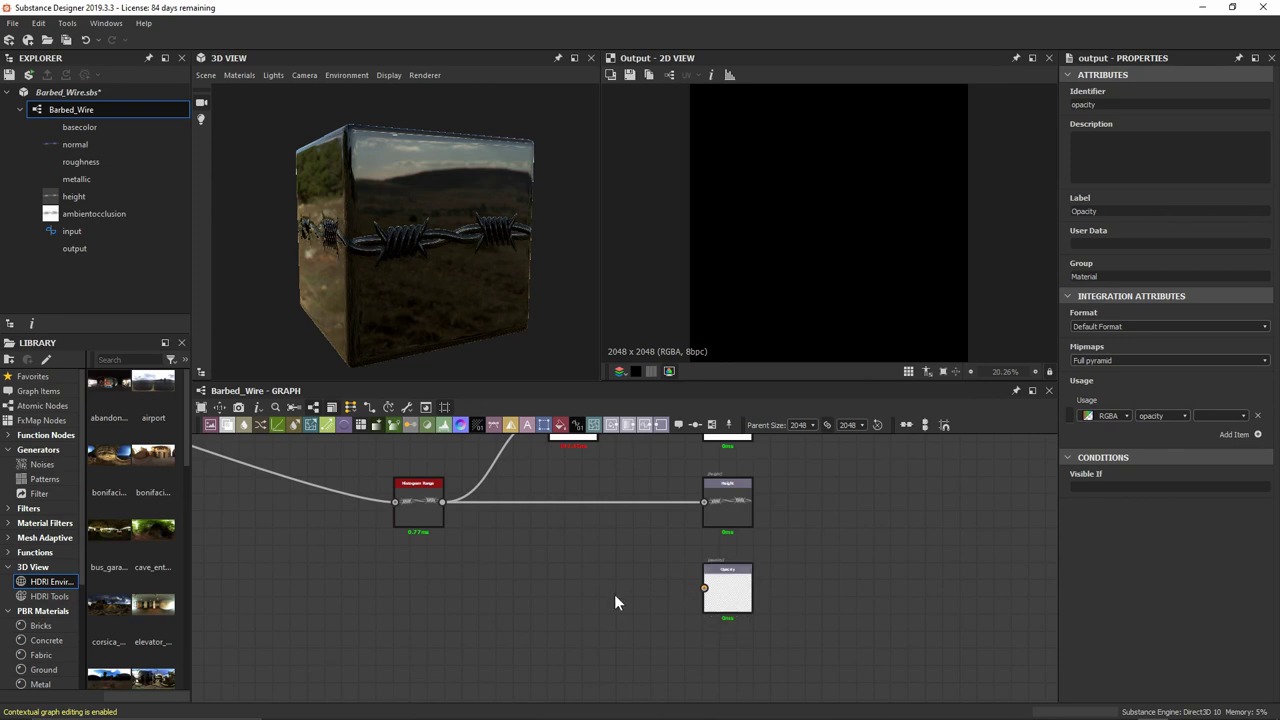
# Inspect the result and settings of the existing Histogram Scan node in the wire coil branch.
pyautogui.scroll(-5, 549, 537)
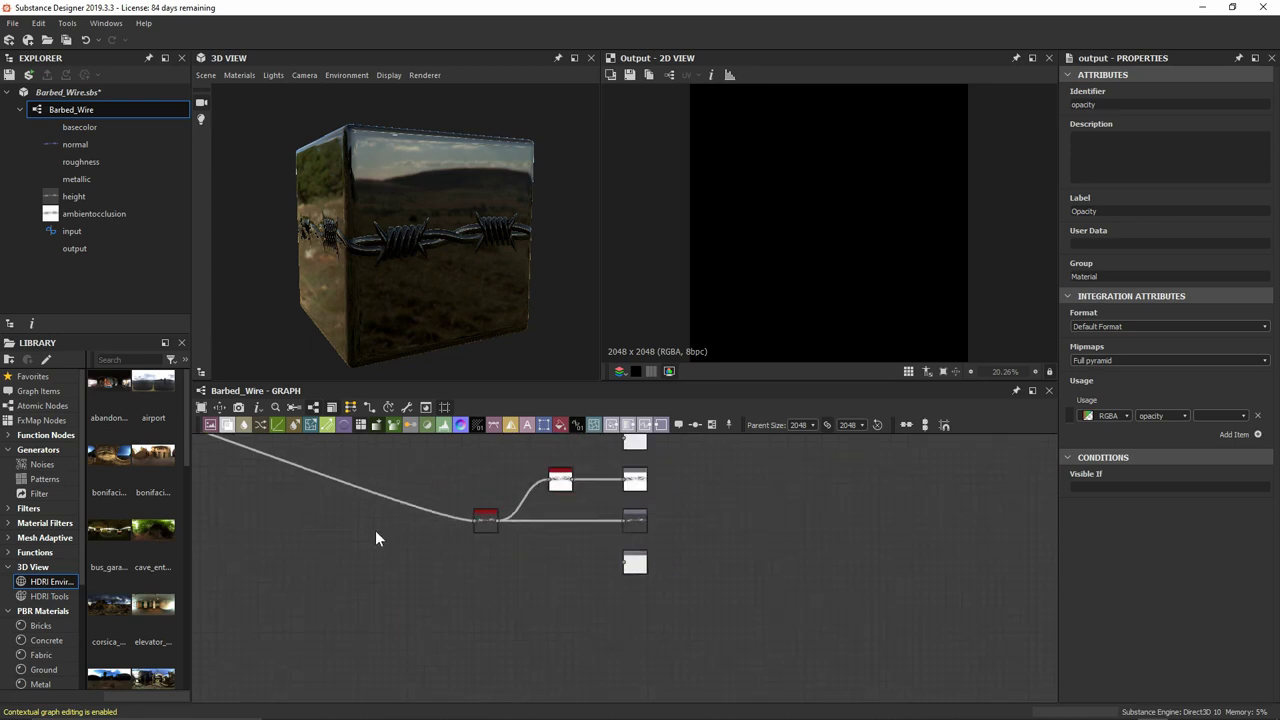
pyautogui.moveTo(351, 523); pyautogui.dragTo(652, 551, button='middle')
pyautogui.moveTo(472, 539); pyautogui.dragTo(877, 535, button='middle')
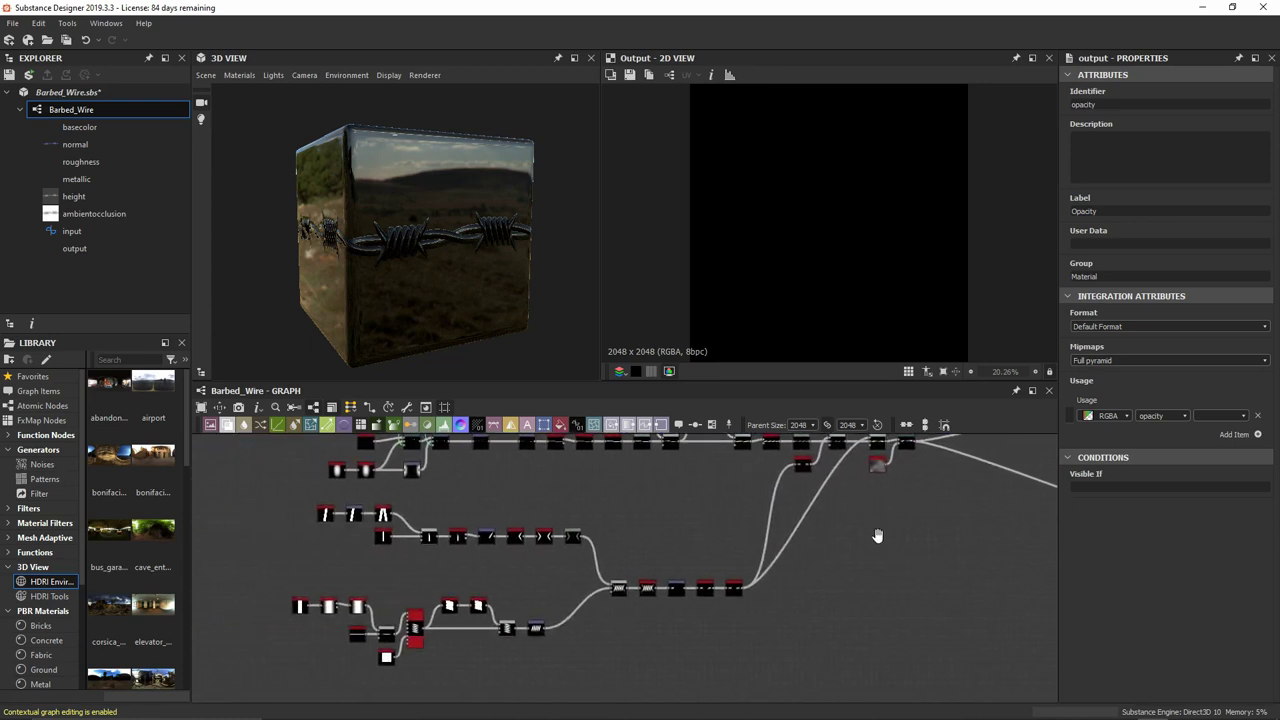
pyautogui.scroll(5, 497, 593)
pyautogui.scroll(3, 438, 627)
pyautogui.doubleClick(415, 595)
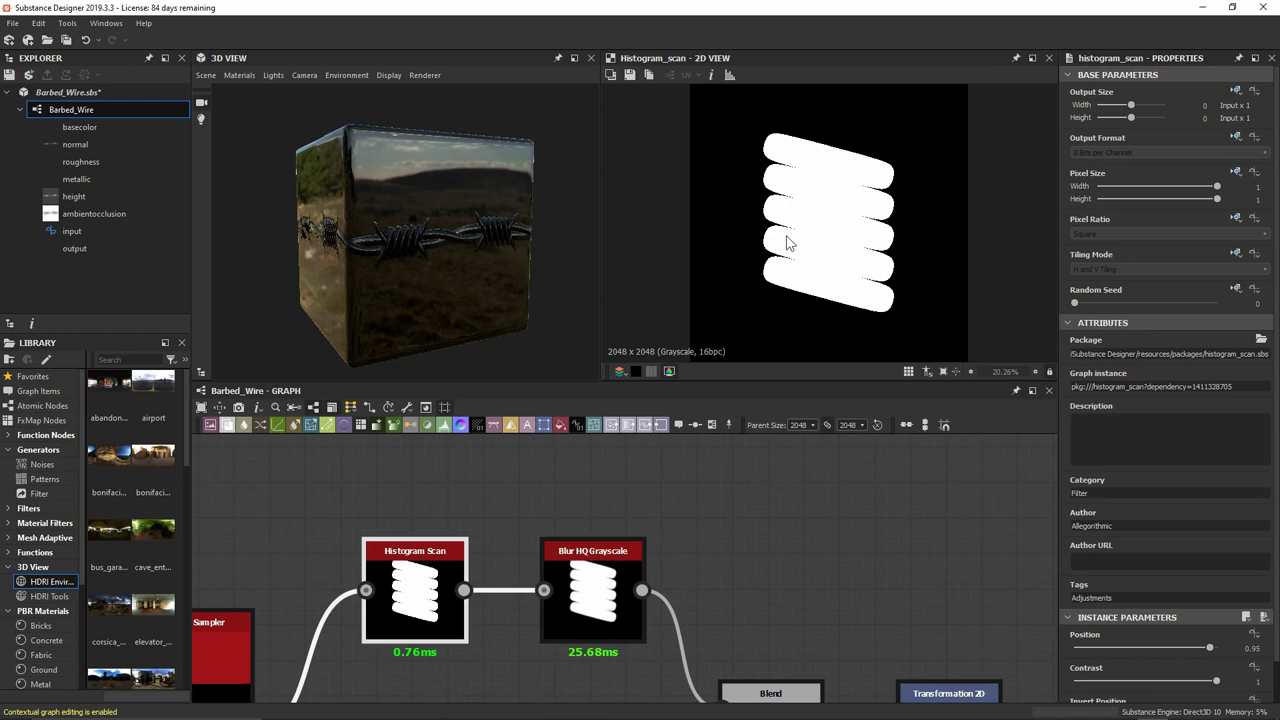
pyautogui.scroll(-6, 548, 568)
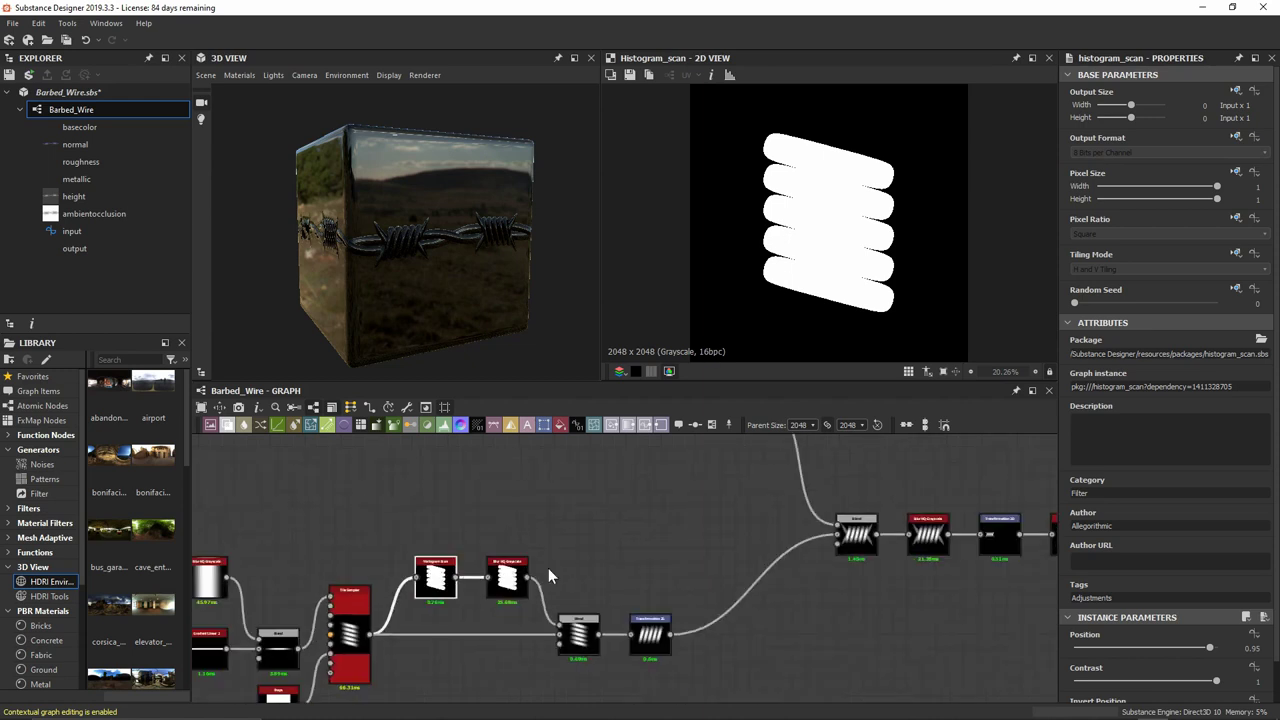
# Add a Histogram Scan node level with the Opacity output, below the Histogram Range node.
pyautogui.moveTo(515, 588); pyautogui.dragTo(186, 590, button='middle')
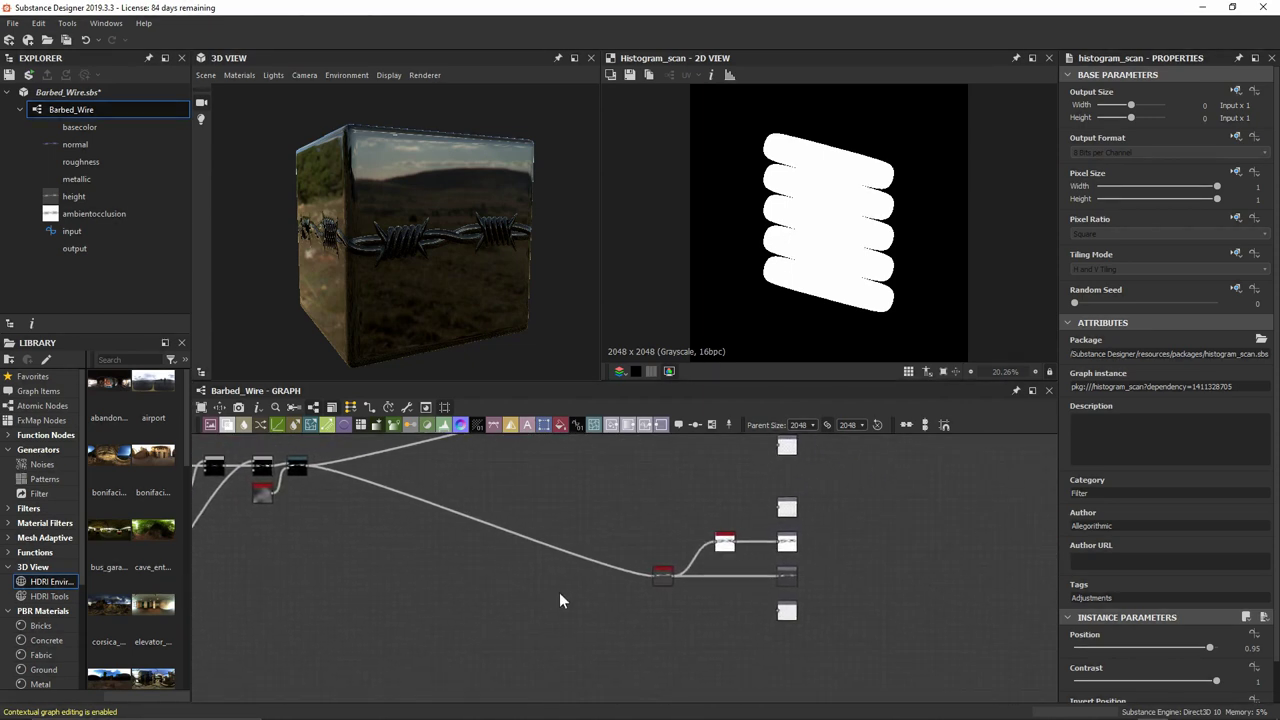
pyautogui.press('space')
pyautogui.write('hist')
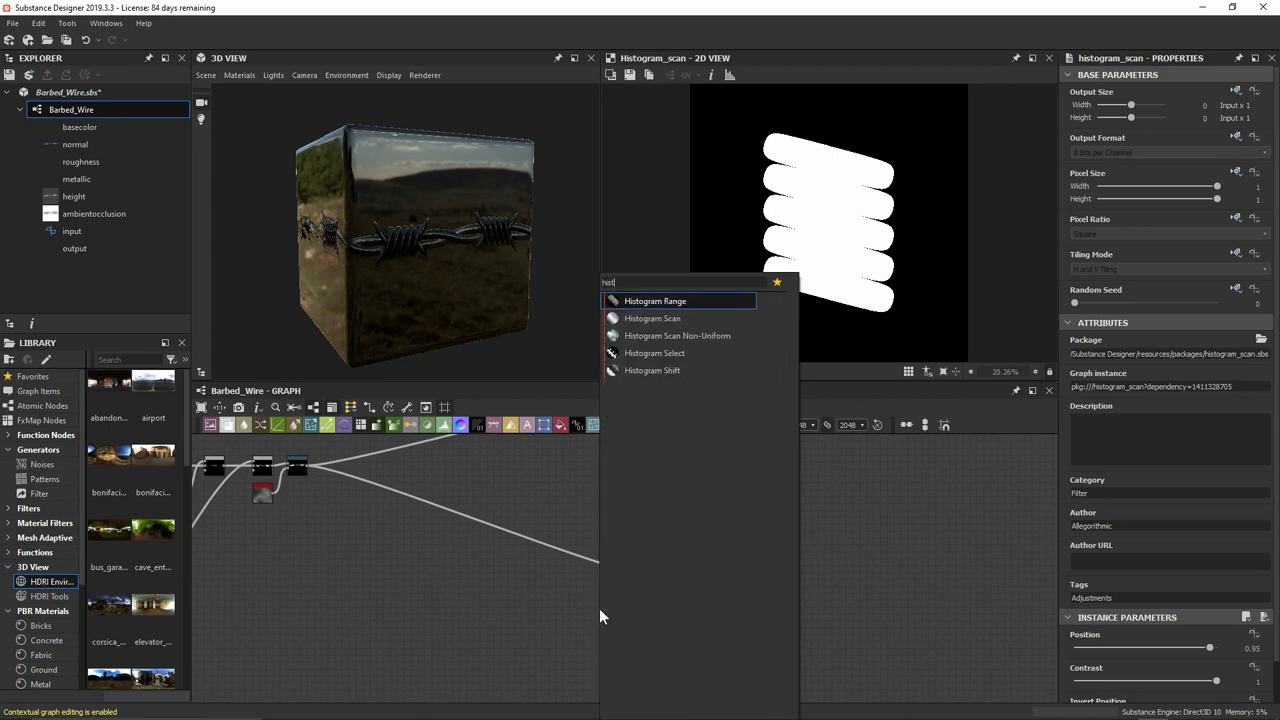
pyautogui.press('Down')
pyautogui.press('Return')
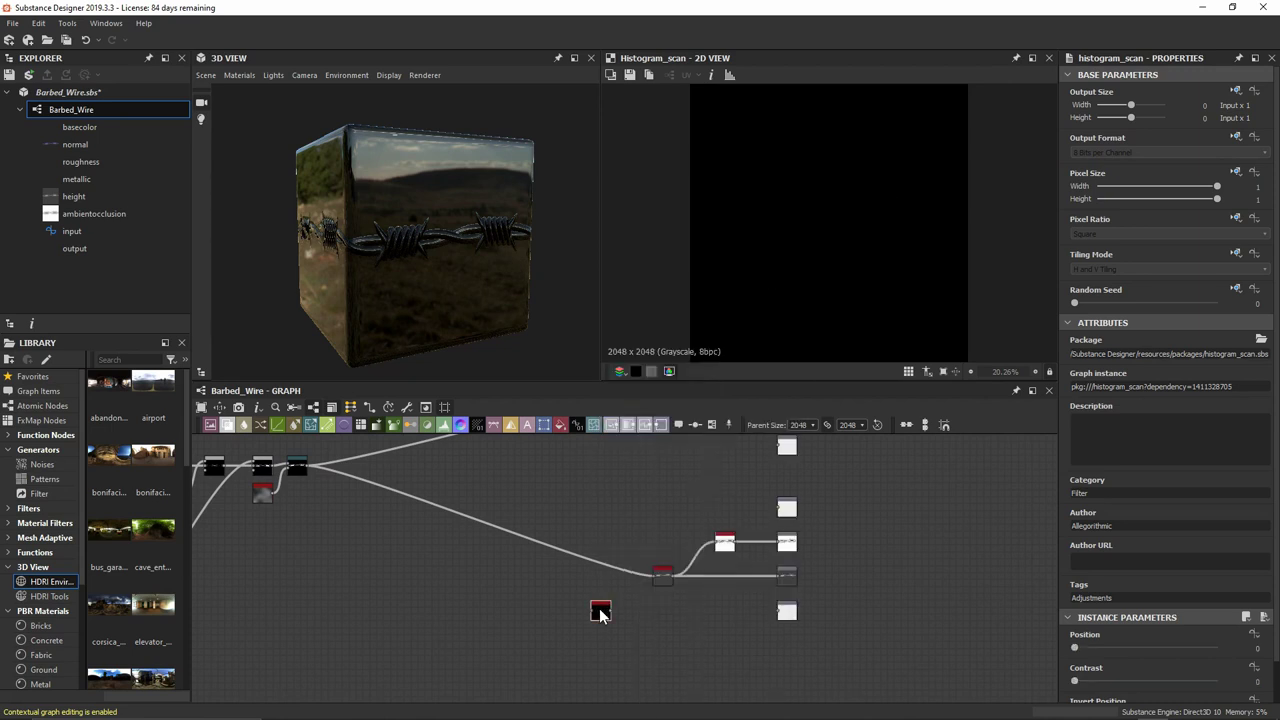
# Connect the final Directional Warp to the new Histogram Scan node and its result to the Opacity output.
pyautogui.click(298, 467)
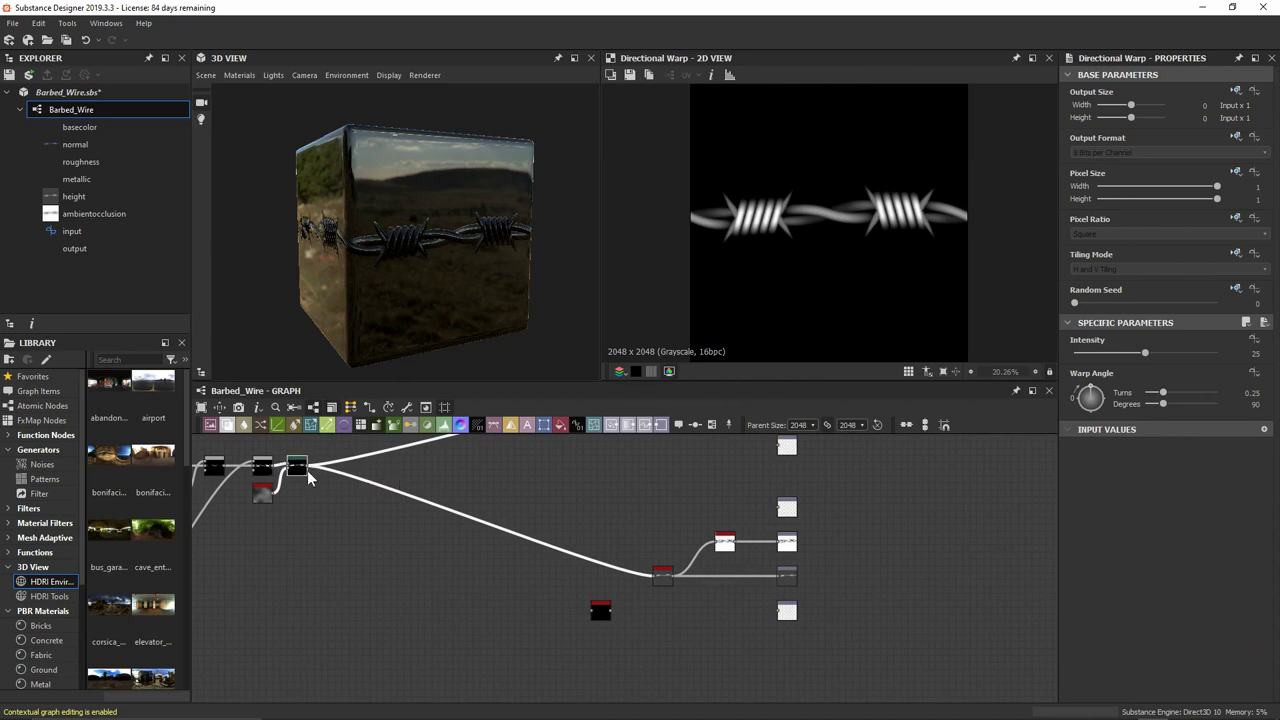
pyautogui.moveTo(307, 470); pyautogui.dragTo(593, 614)
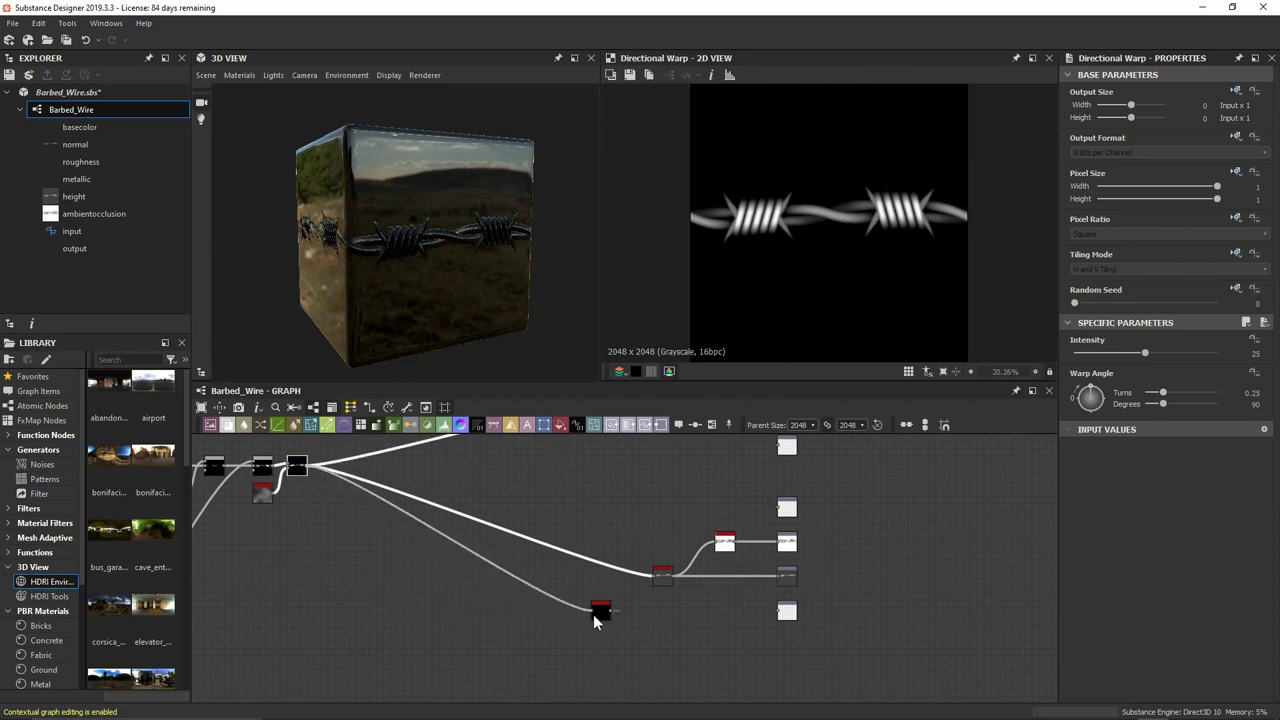
pyautogui.click(597, 612)
pyautogui.scroll(2, 600, 614)
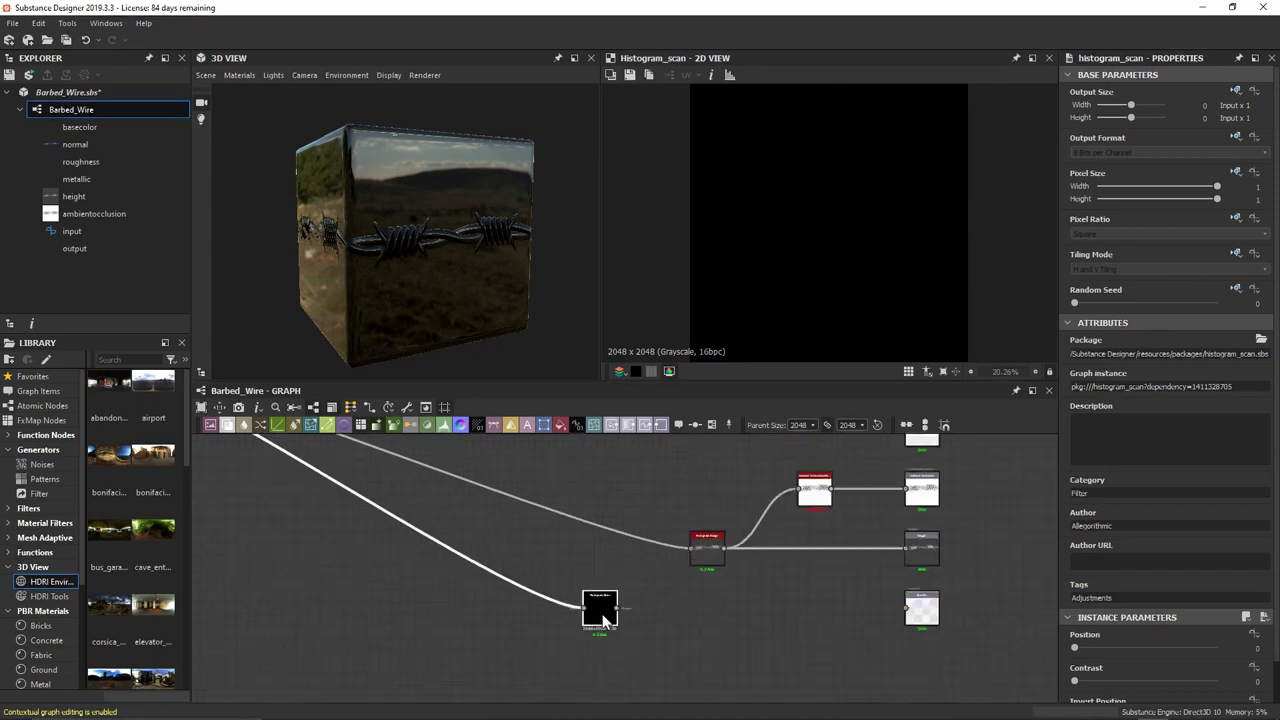
pyautogui.scroll(1, 602, 616)
pyautogui.moveTo(753, 635); pyautogui.dragTo(624, 611, button='middle')
pyautogui.scroll(1, 624, 611)
pyautogui.moveTo(463, 577); pyautogui.dragTo(936, 572)
pyautogui.moveTo(443, 597); pyautogui.dragTo(478, 597)
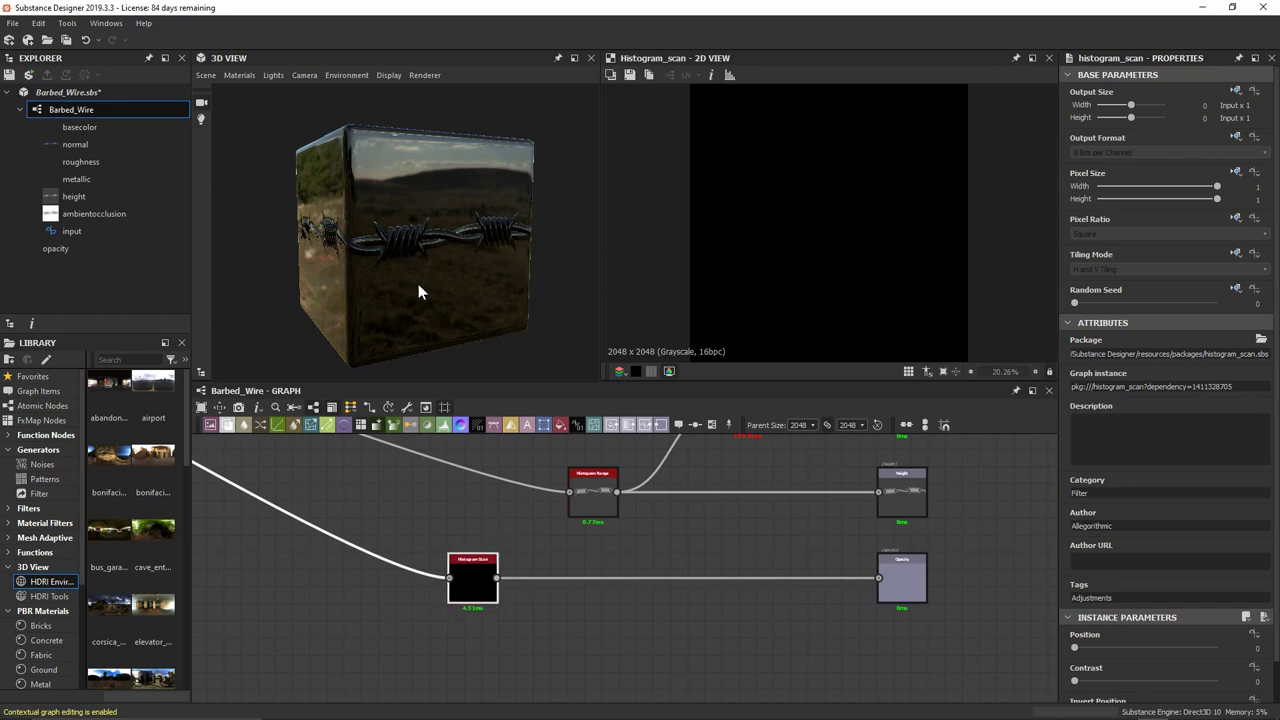
# Apply the graph's outputs, including opacity, to the material in the 3D view.
pyautogui.moveTo(334, 297); pyautogui.dragTo(367, 270)
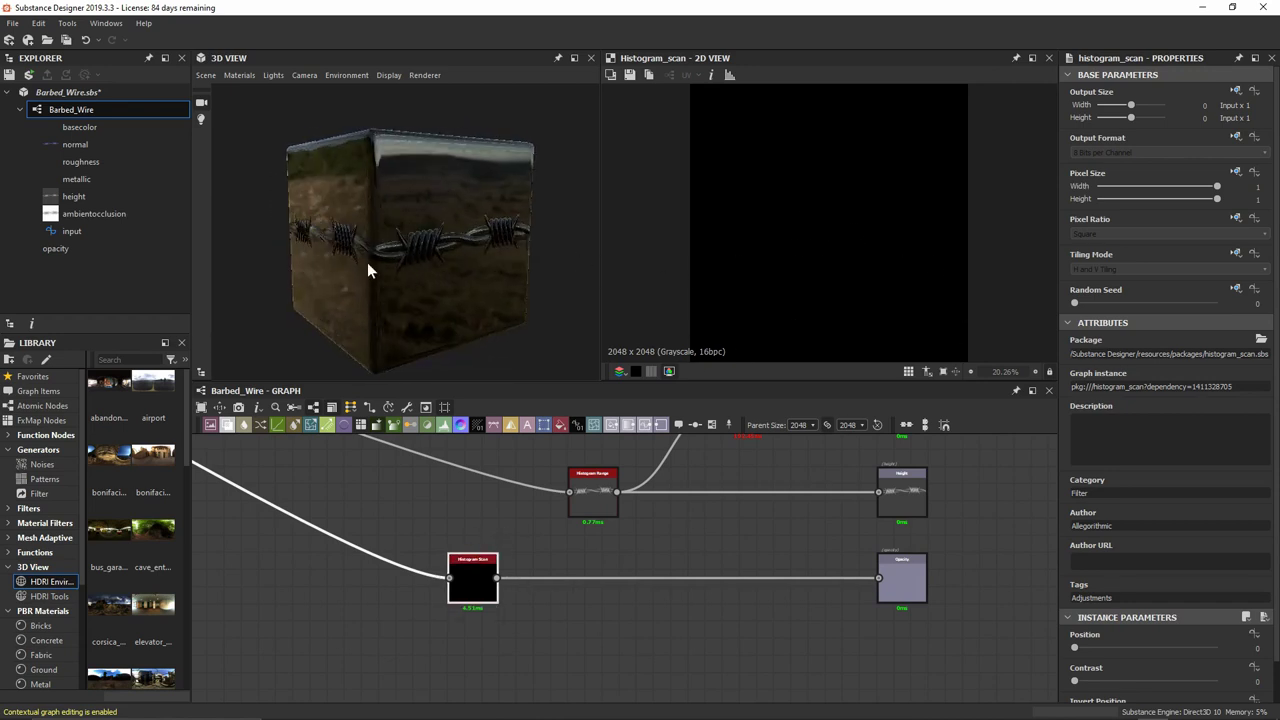
pyautogui.rightClick(587, 625)
pyautogui.click(648, 376)
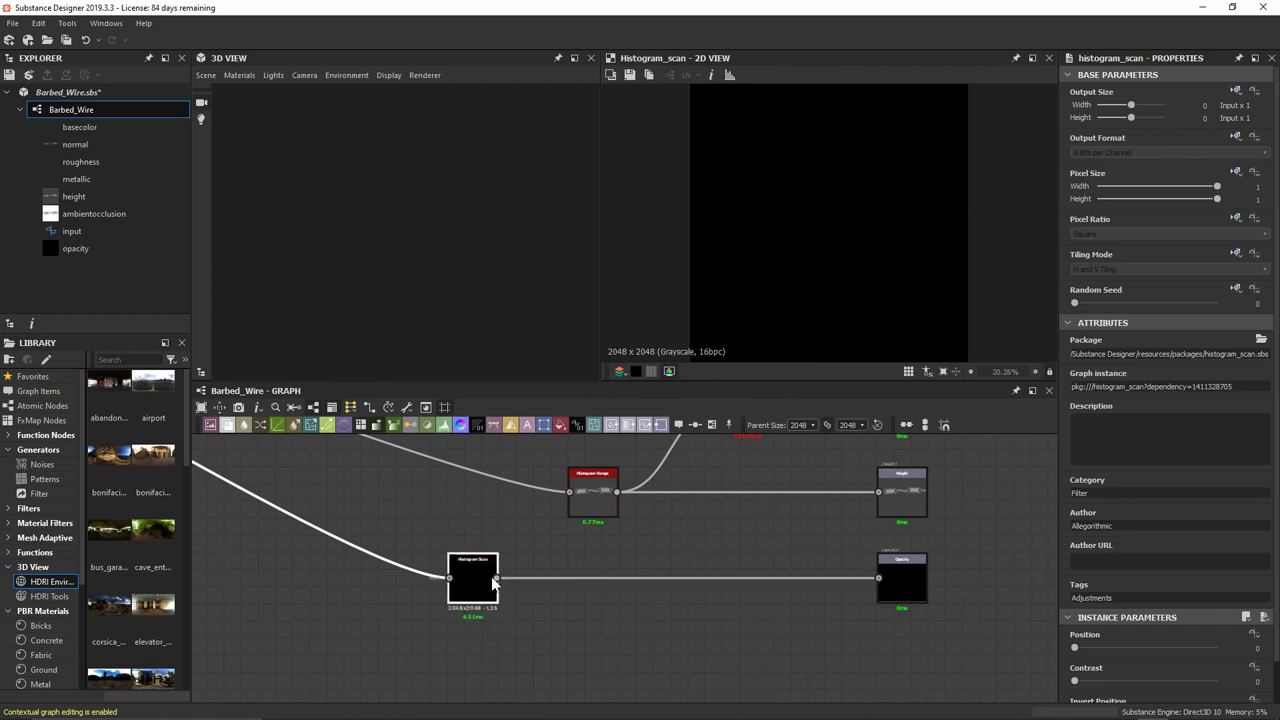
# Set the Histogram Scan's Position to 1 and check the cut-out wire up close in the 2D and 3D views.
pyautogui.scroll(-1, 1188, 530)
pyautogui.moveTo(1074, 604); pyautogui.dragTo(1218, 606)
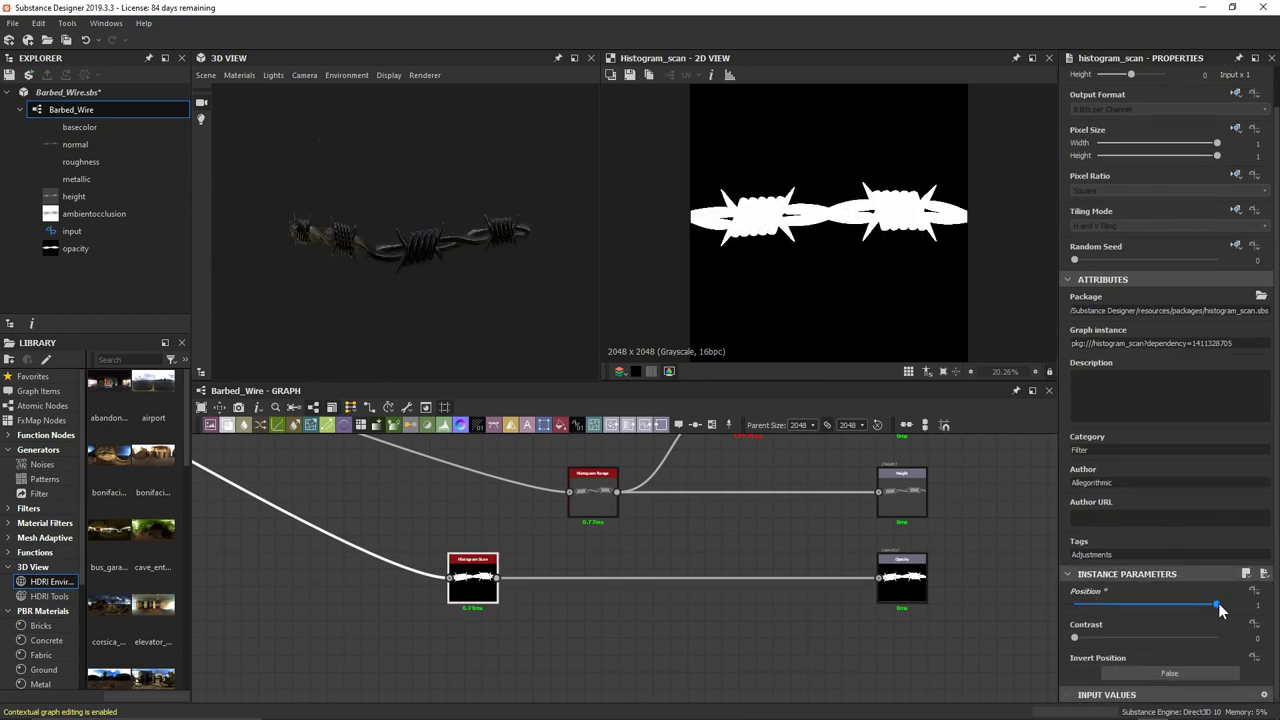
pyautogui.scroll(5, 706, 220)
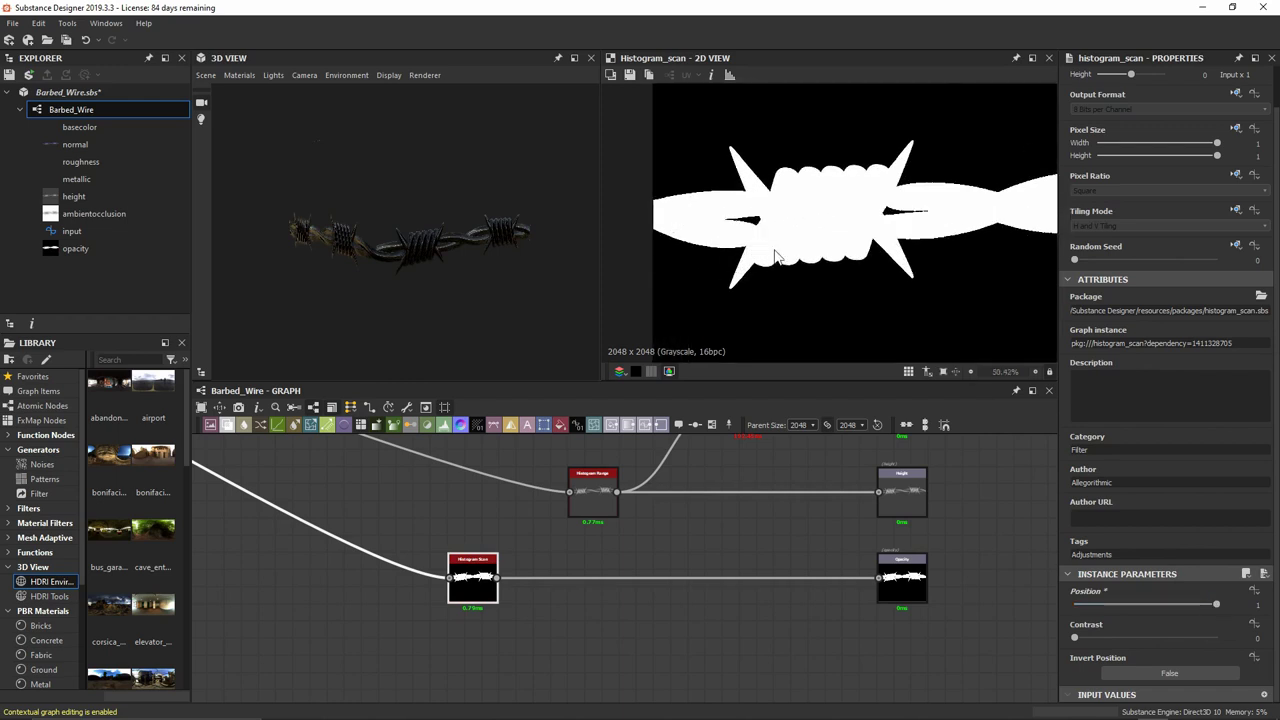
pyautogui.scroll(2, 777, 256)
pyautogui.scroll(5, 457, 314)
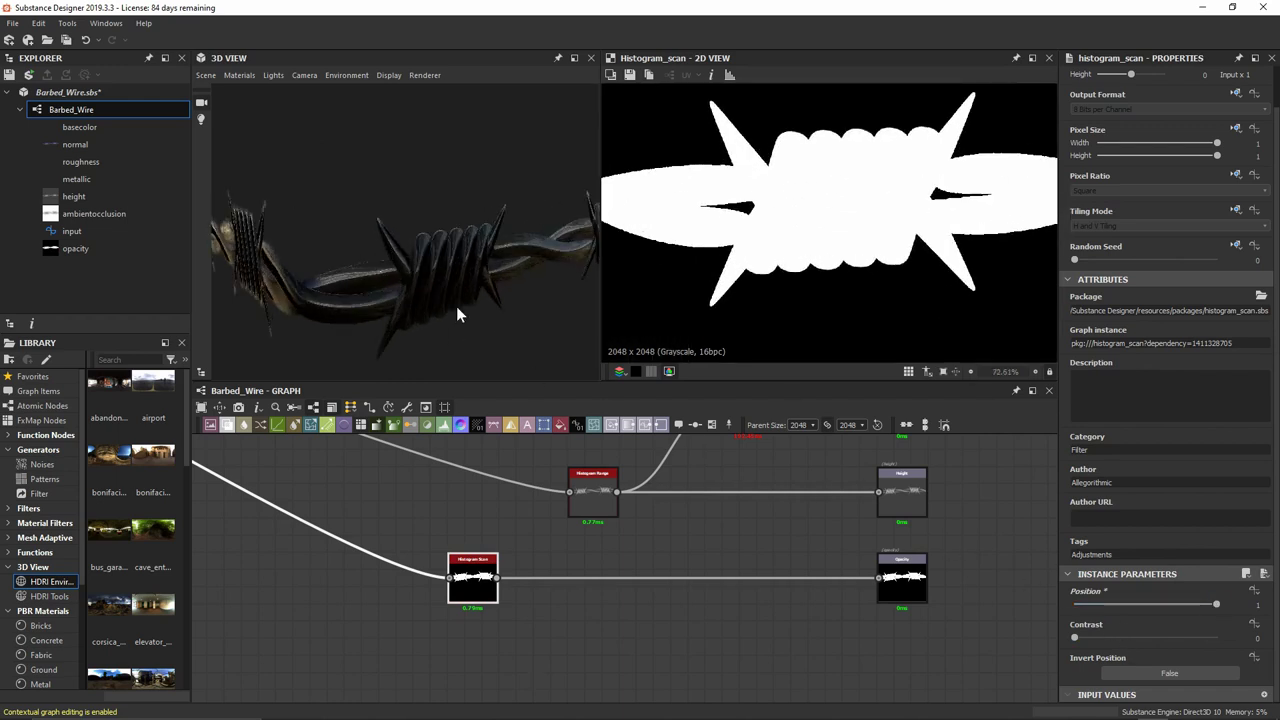
pyautogui.moveTo(457, 314)
pyautogui.mouseDown()
pyautogui.moveTo(466, 297)
pyautogui.moveTo(420, 291)
pyautogui.moveTo(449, 297)
pyautogui.mouseUp()
# Try a higher Contrast on the Histogram Scan node and reset it to the default.
pyautogui.moveTo(1078, 637); pyautogui.dragTo(1216, 637)
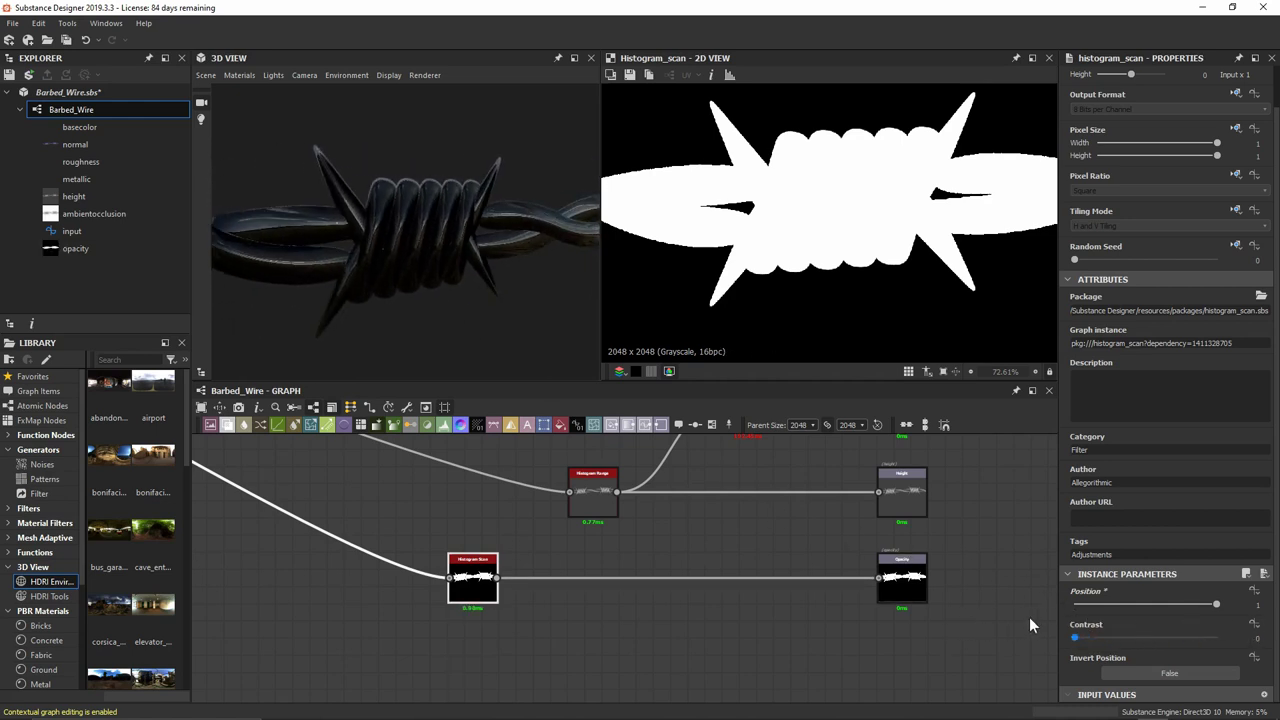
pyautogui.click(1254, 622)
# Compare the Directional Warp input with the Histogram Scan mask in the 2D view.
pyautogui.doubleClick(449, 579)
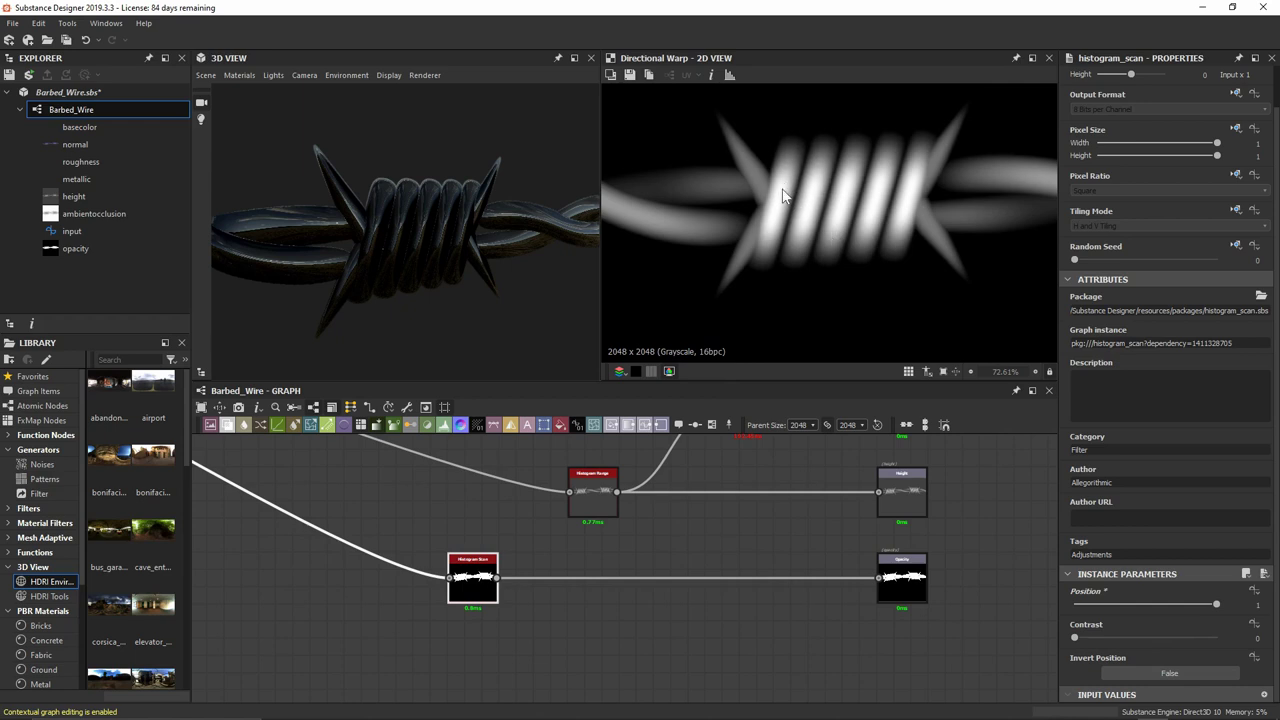
pyautogui.doubleClick(476, 580)
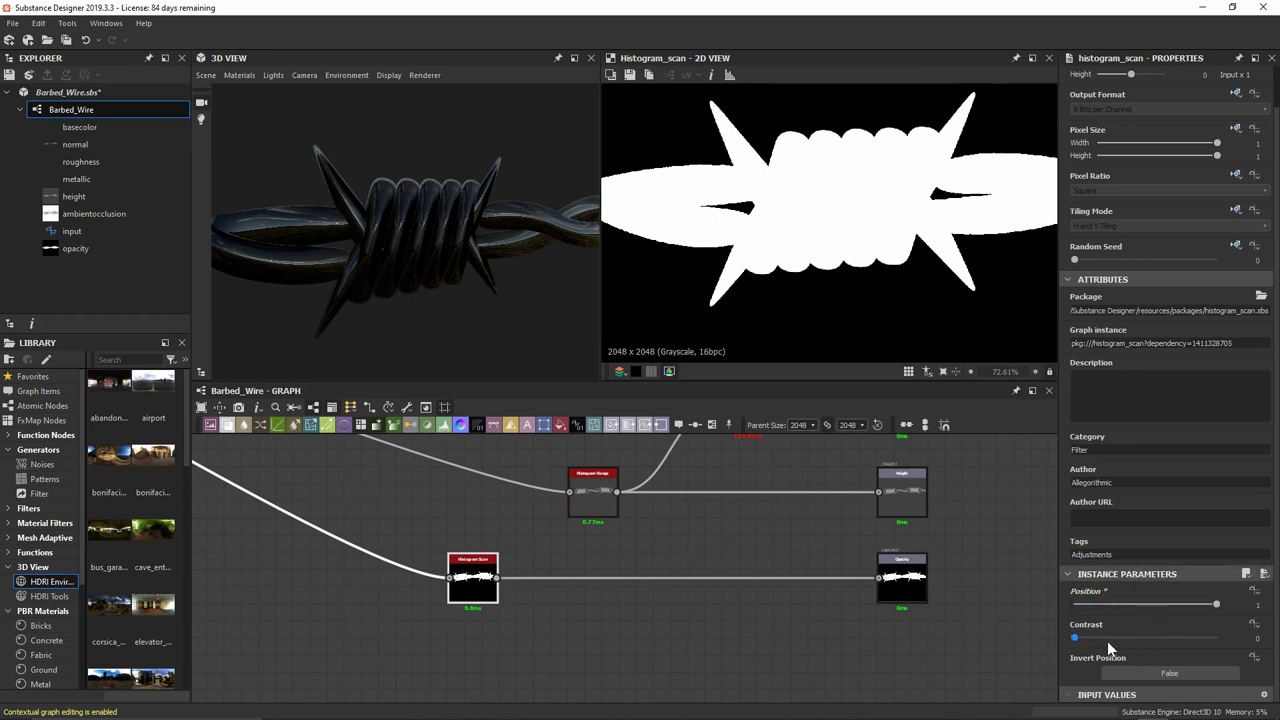
pyautogui.doubleClick(450, 580)
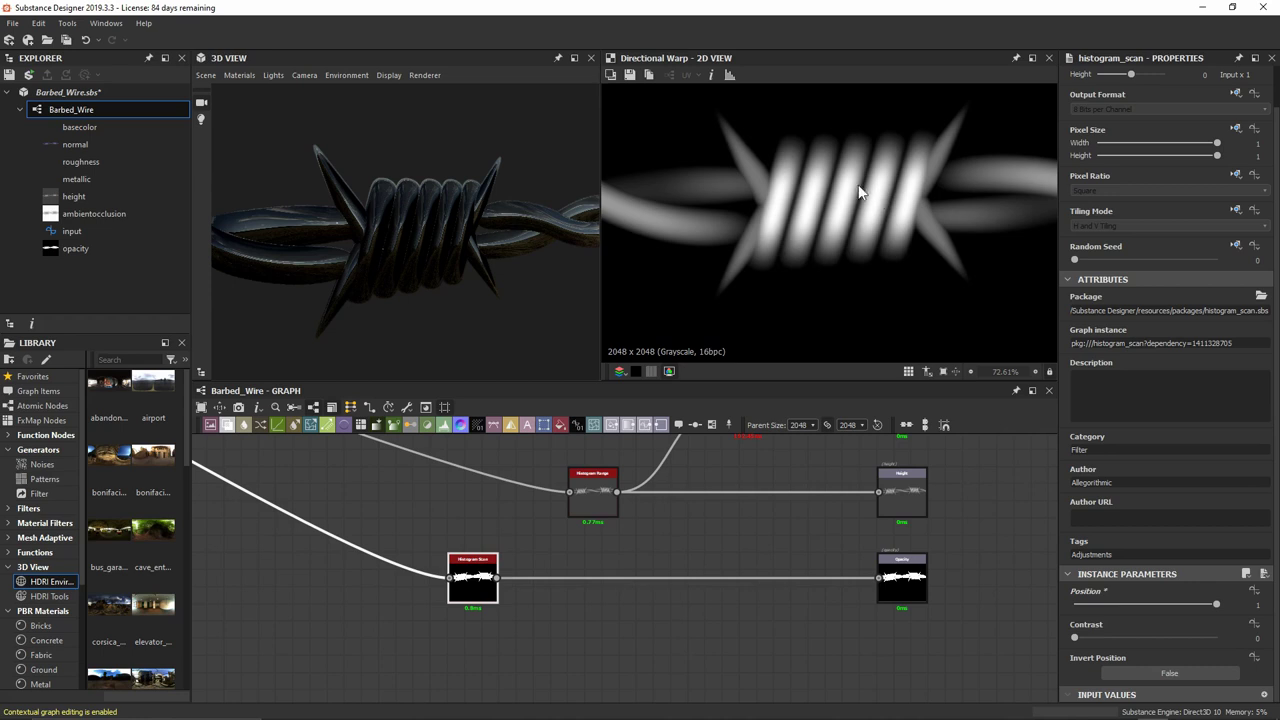
# Add a PBR Metal Reflectance node above the Normal node and set its Metal Color to Iron.
pyautogui.scroll(-5, 459, 263)
pyautogui.moveTo(459, 263); pyautogui.dragTo(503, 259, button='middle')
pyautogui.moveTo(503, 259)
pyautogui.mouseDown()
pyautogui.moveTo(386, 261)
pyautogui.moveTo(448, 246)
pyautogui.moveTo(504, 253)
pyautogui.moveTo(490, 261)
pyautogui.mouseUp()
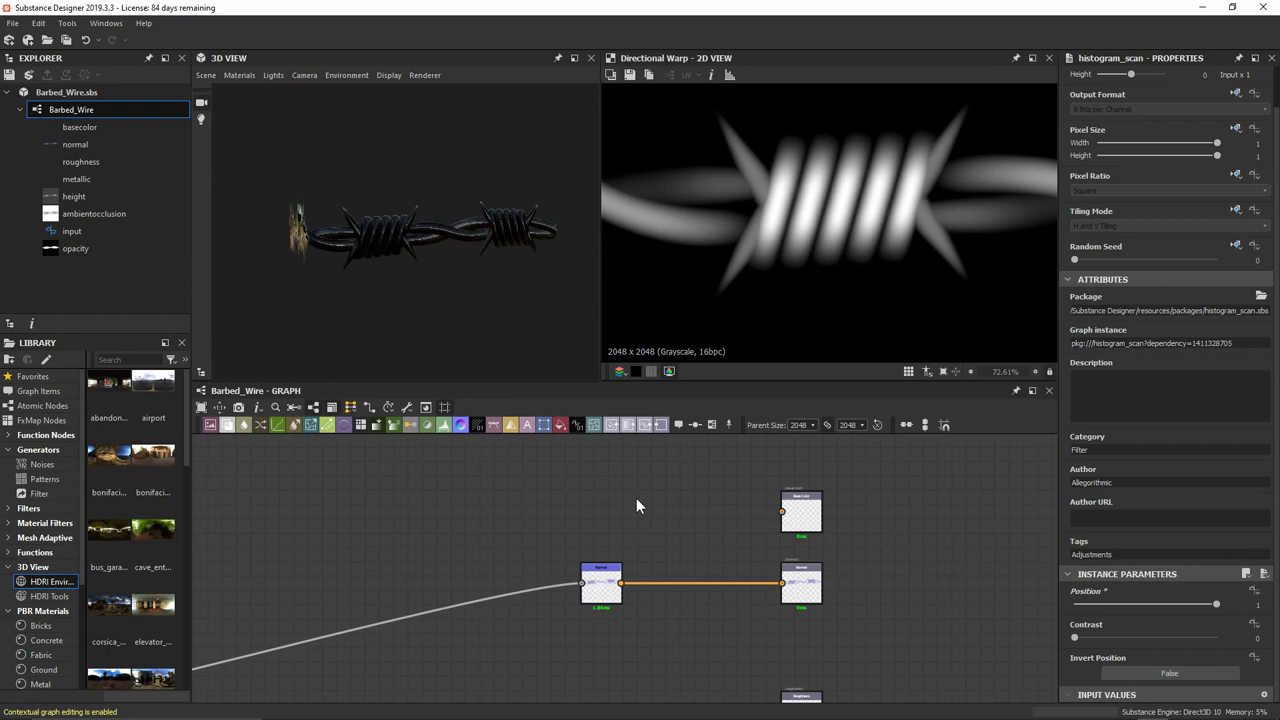
pyautogui.press('space')
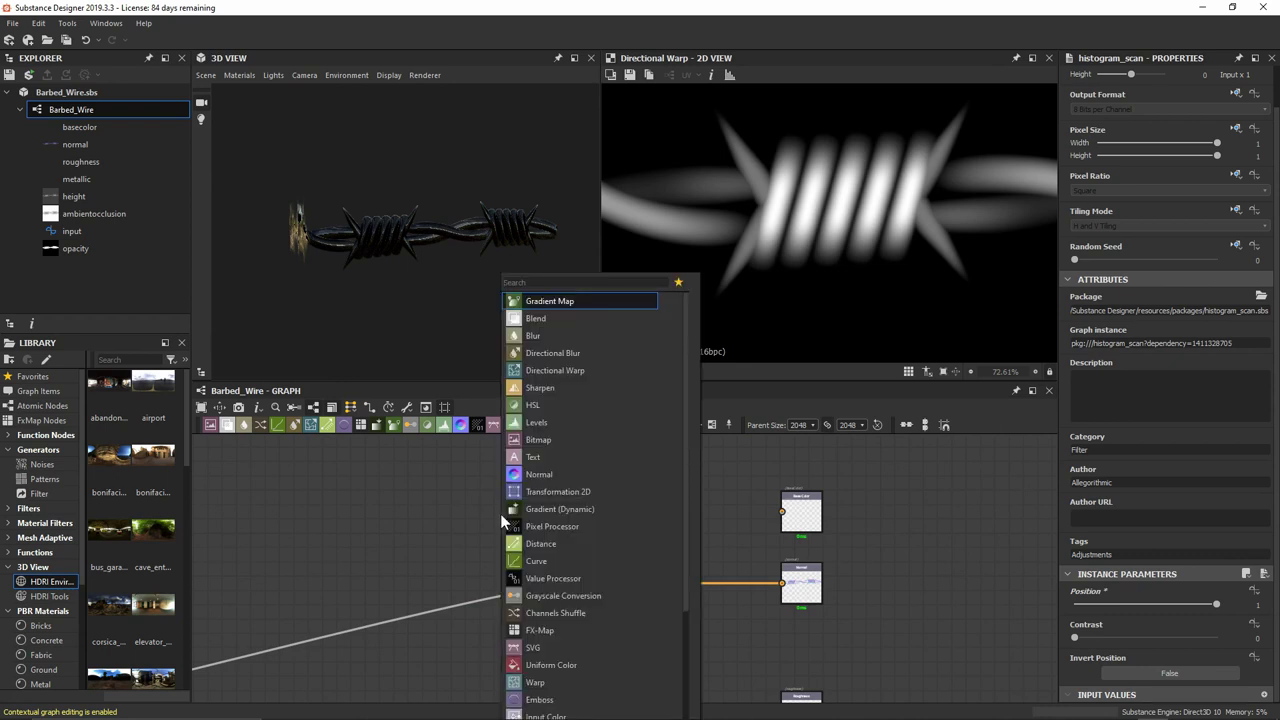
pyautogui.write('metal')
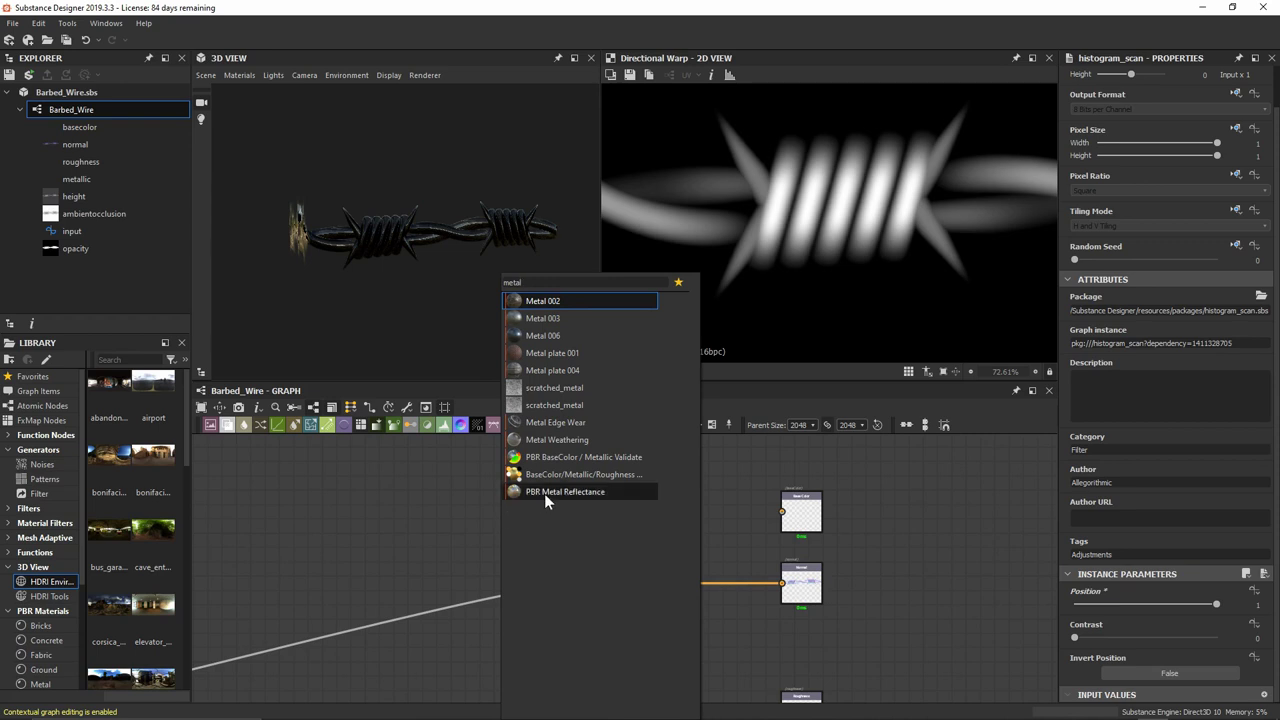
pyautogui.click(545, 492)
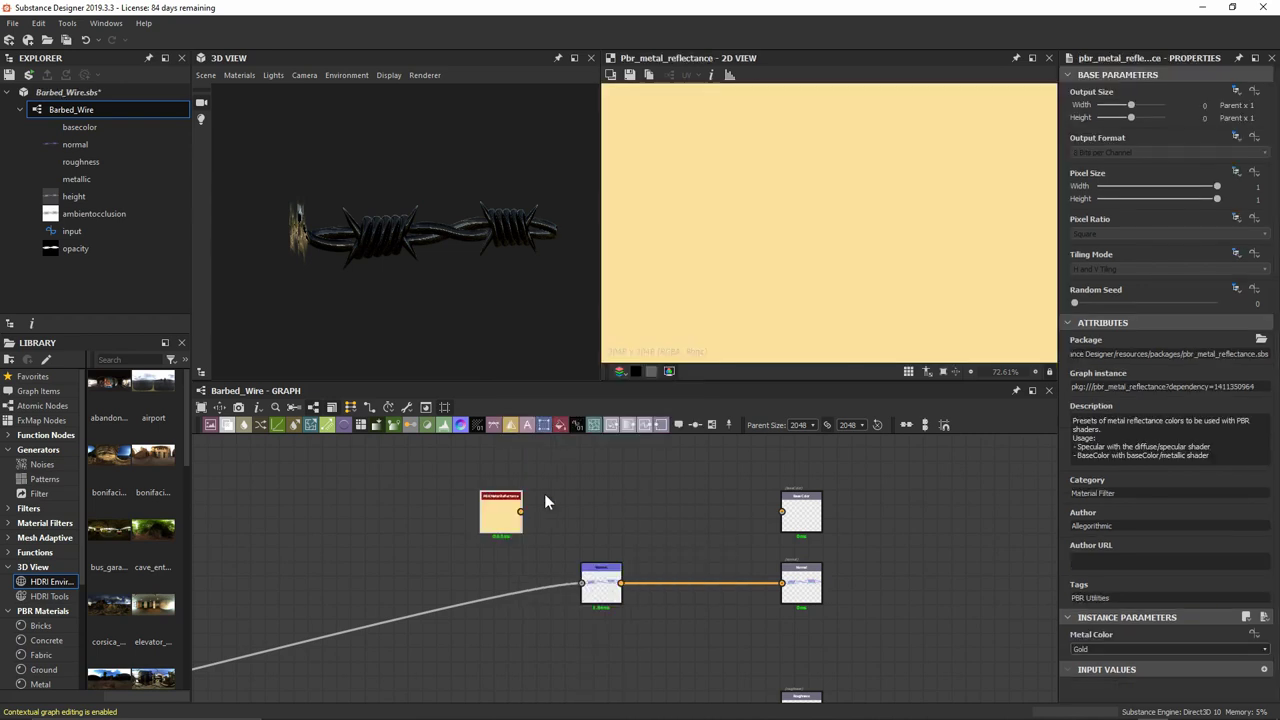
pyautogui.moveTo(530, 508); pyautogui.dragTo(596, 508)
pyautogui.click(1117, 650)
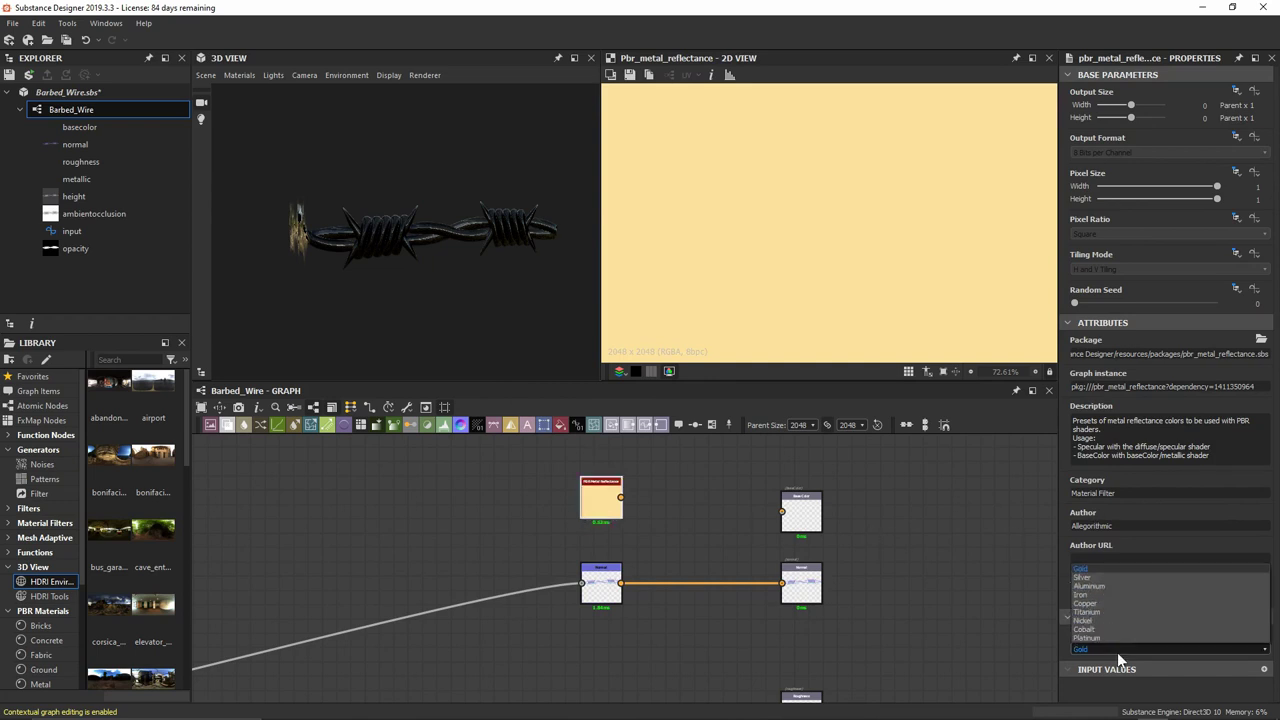
pyautogui.click(1114, 596)
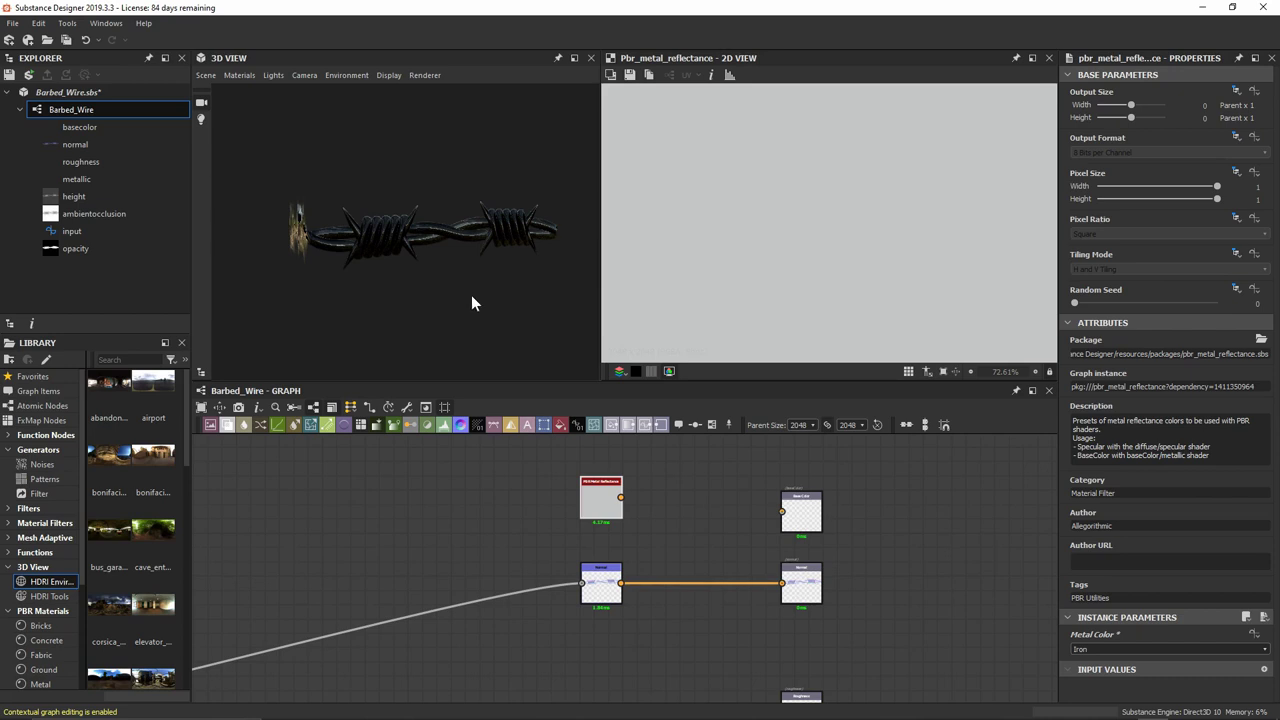
# Connect the PBR Metal Reflectance node to the Base Color output and align the two nodes.
pyautogui.scroll(2, 716, 495)
pyautogui.moveTo(714, 491); pyautogui.dragTo(638, 571, button='middle')
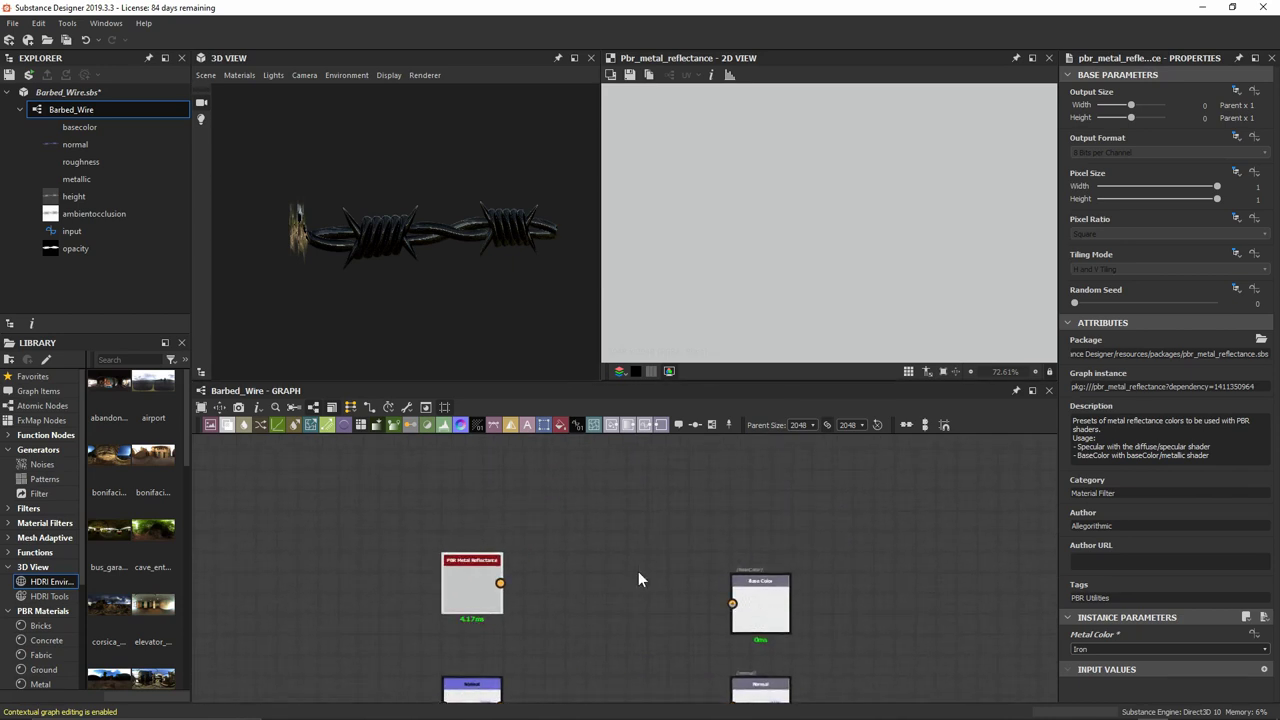
pyautogui.moveTo(775, 621); pyautogui.dragTo(776, 560)
pyautogui.moveTo(476, 580); pyautogui.dragTo(788, 560)
pyautogui.moveTo(422, 242); pyautogui.dragTo(374, 257)
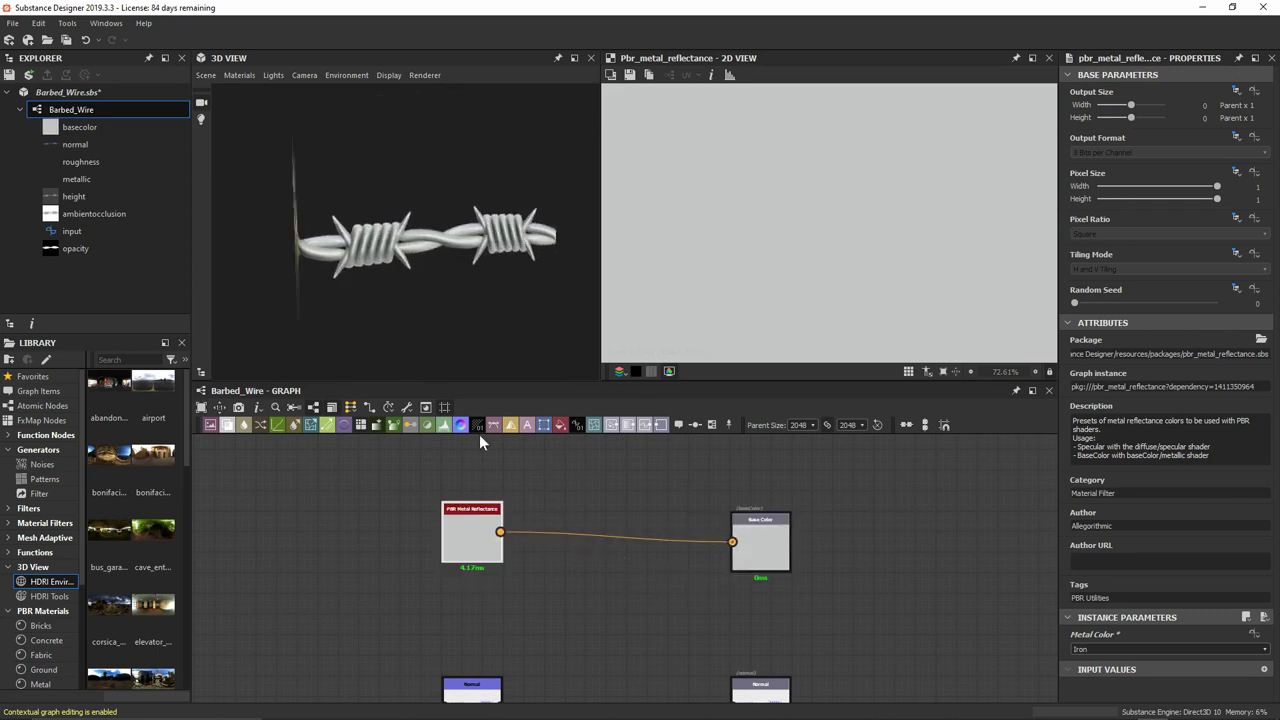
pyautogui.moveTo(475, 542); pyautogui.dragTo(475, 553)
# Add a Uniform Color node in Grayscale mode beside the Metallic output and connect it to that output.
pyautogui.moveTo(616, 656); pyautogui.dragTo(646, 158, button='middle')
pyautogui.moveTo(789, 556); pyautogui.dragTo(789, 492)
pyautogui.moveTo(707, 491); pyautogui.dragTo(691, 528, button='middle')
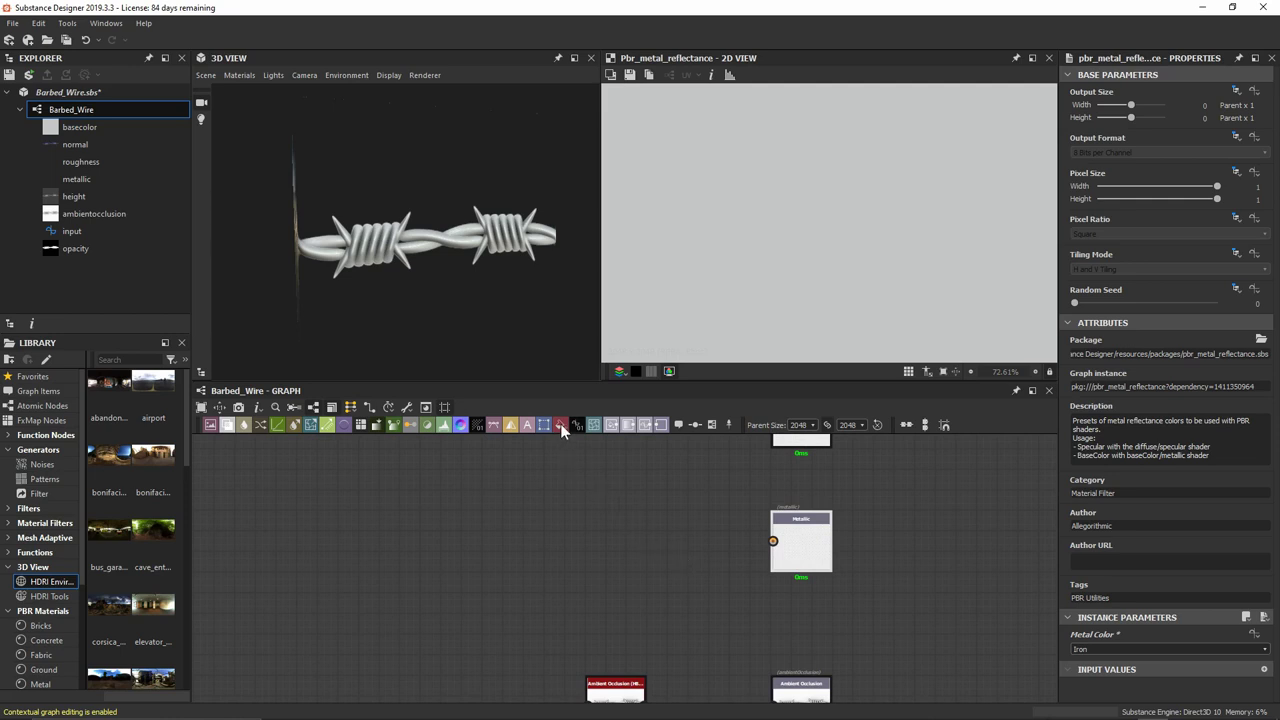
pyautogui.moveTo(580, 585); pyautogui.dragTo(545, 548)
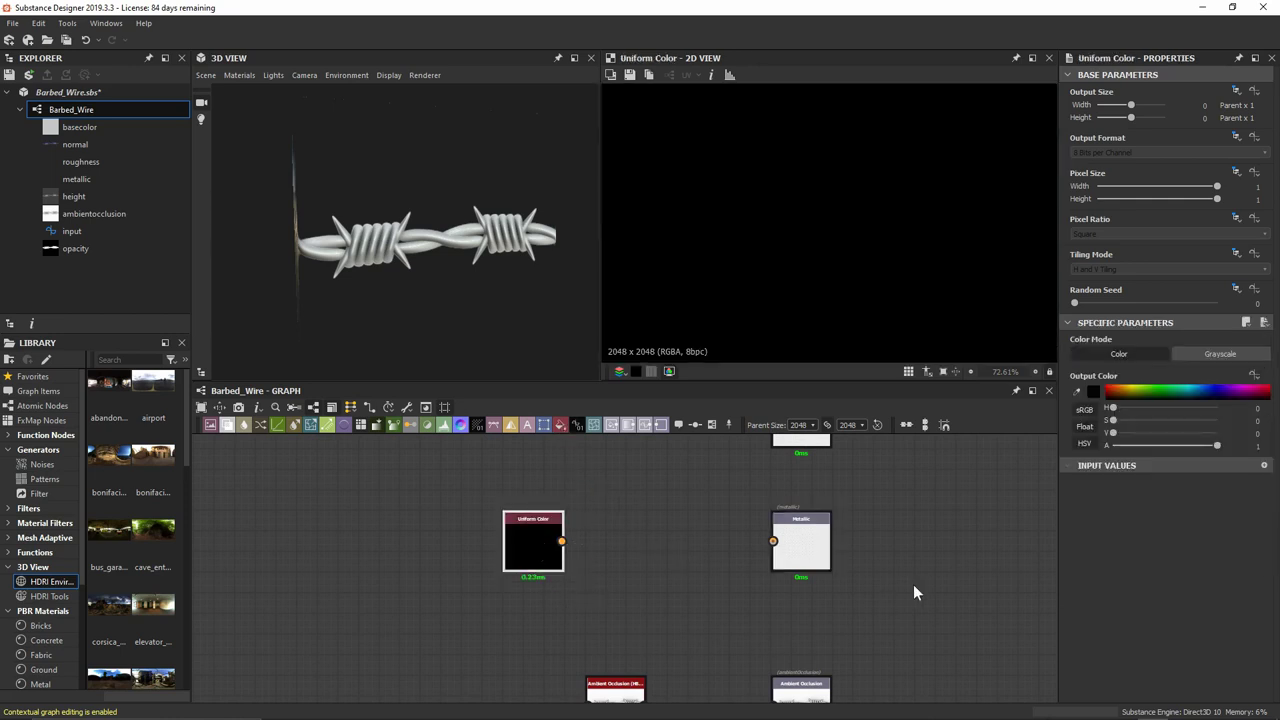
pyautogui.click(1206, 356)
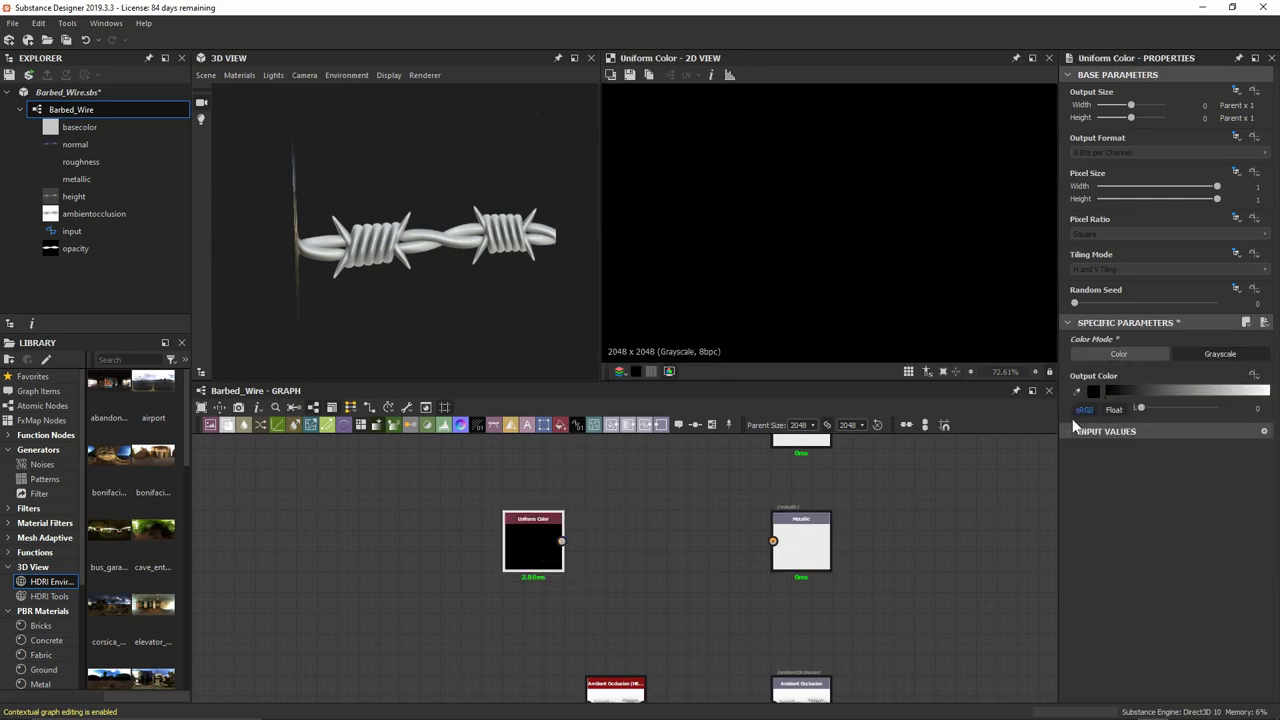
pyautogui.moveTo(561, 541); pyautogui.dragTo(789, 535)
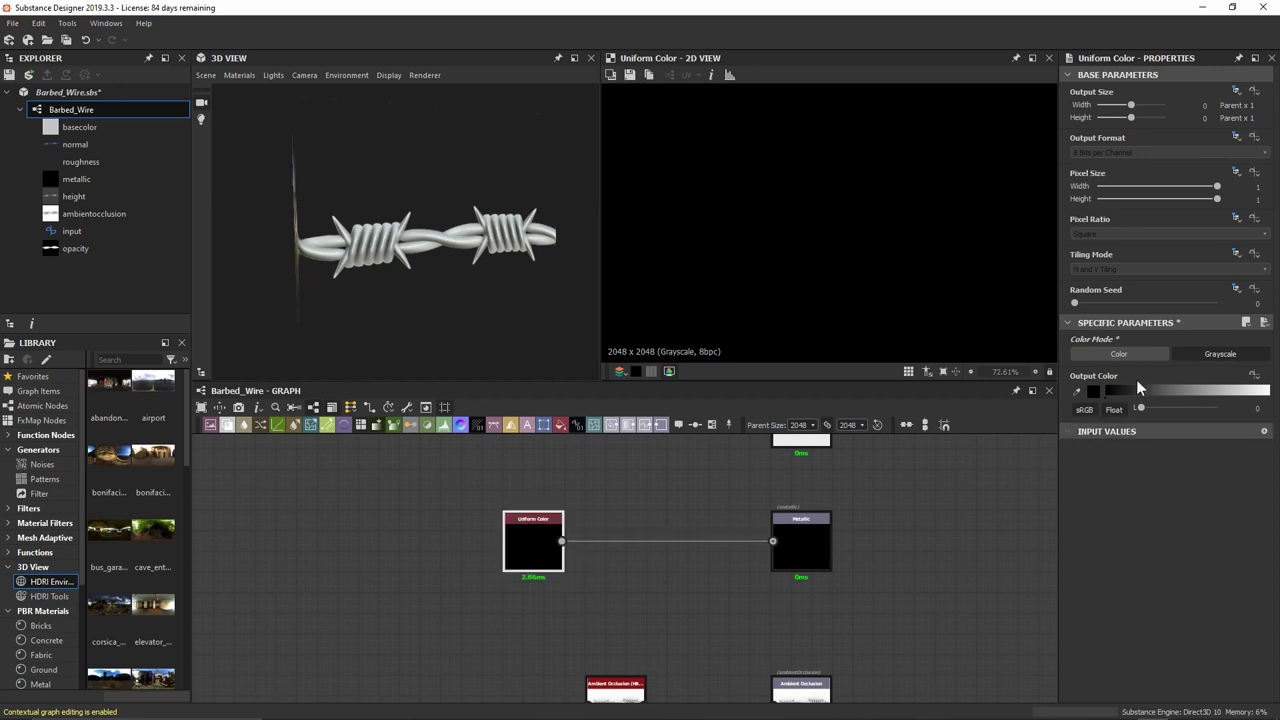
# Set the Uniform Color node's Output Color to white (1) and check the metallic wire in the 3D view.
pyautogui.moveTo(1142, 411); pyautogui.dragTo(1217, 408)
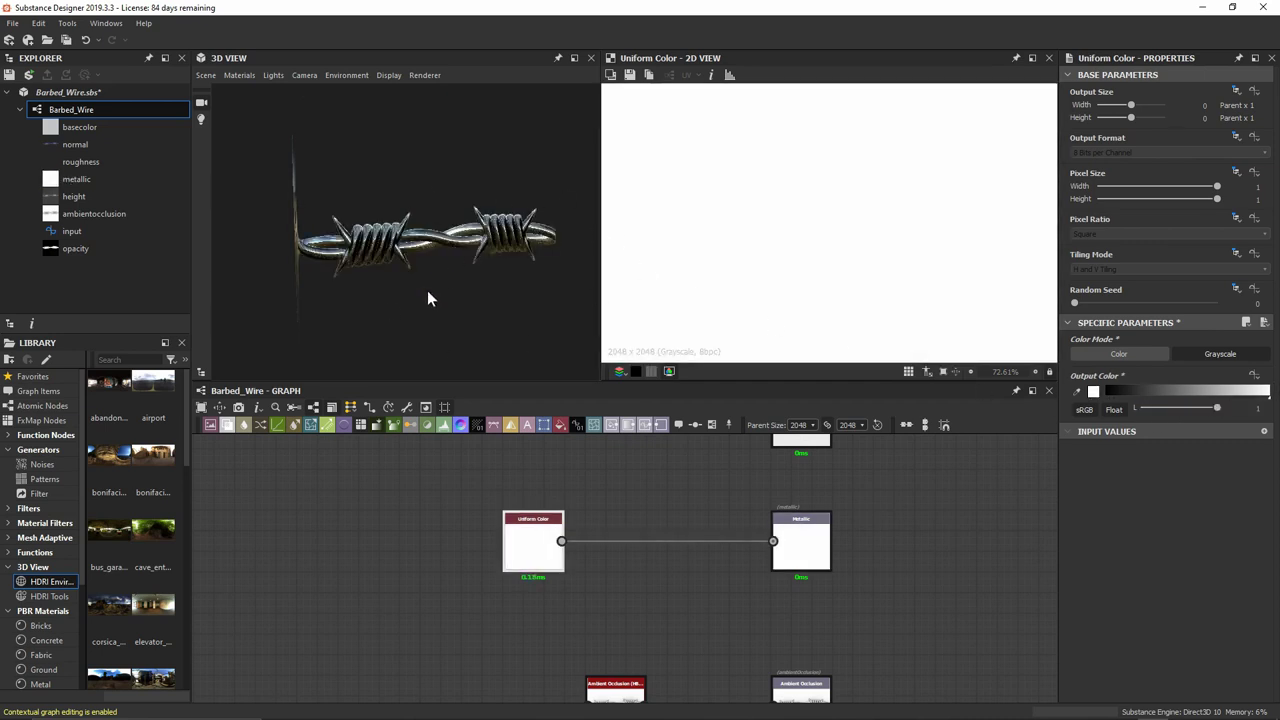
pyautogui.moveTo(428, 292); pyautogui.dragTo(421, 201, button='right')
pyautogui.moveTo(421, 208); pyautogui.dragTo(442, 268)
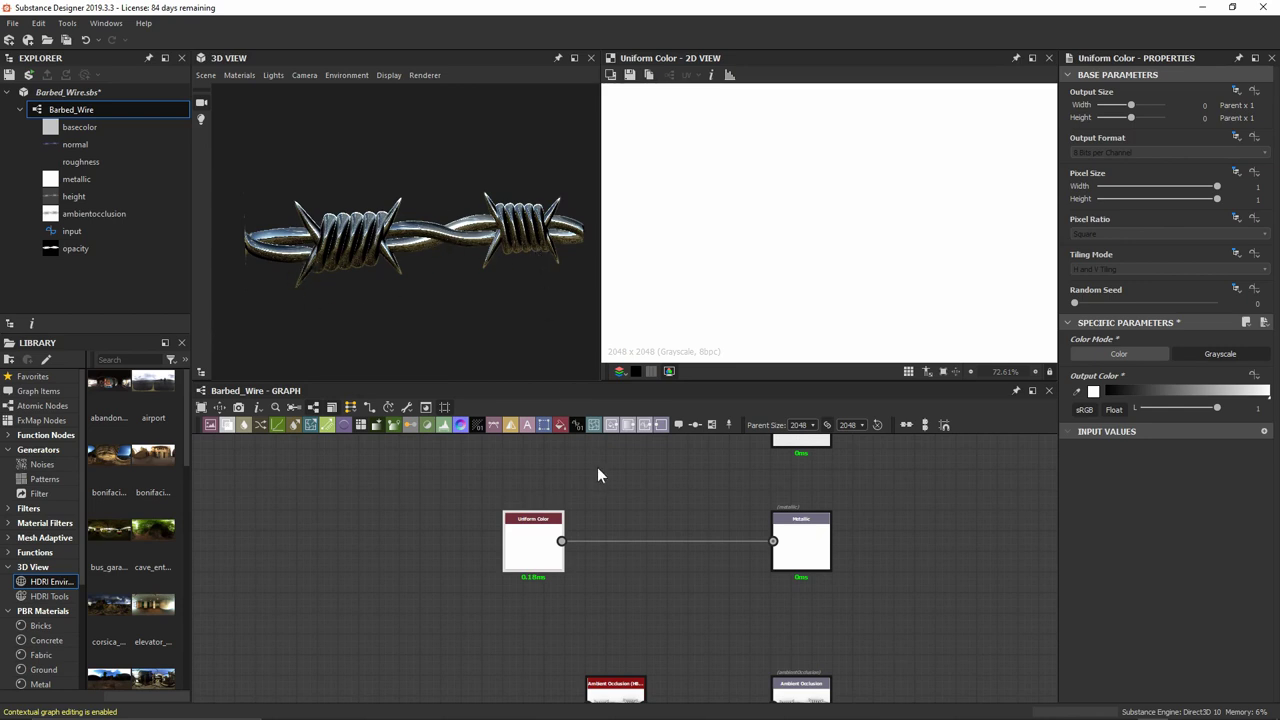
# Move the Roughness output node closer to the Normal output in the graph.
pyautogui.moveTo(597, 492); pyautogui.dragTo(616, 672, button='middle')
pyautogui.scroll(-2, 644, 646)
pyautogui.moveTo(677, 546); pyautogui.dragTo(677, 556, button='middle')
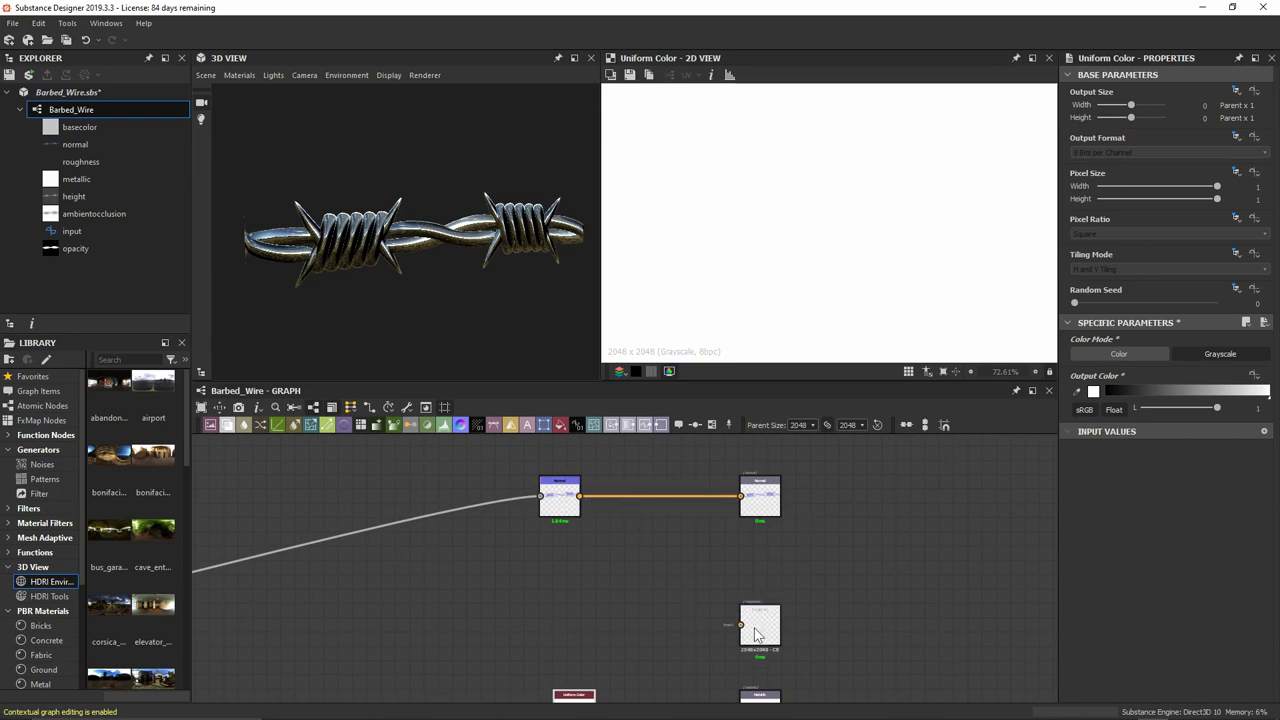
pyautogui.moveTo(761, 628); pyautogui.dragTo(761, 607)
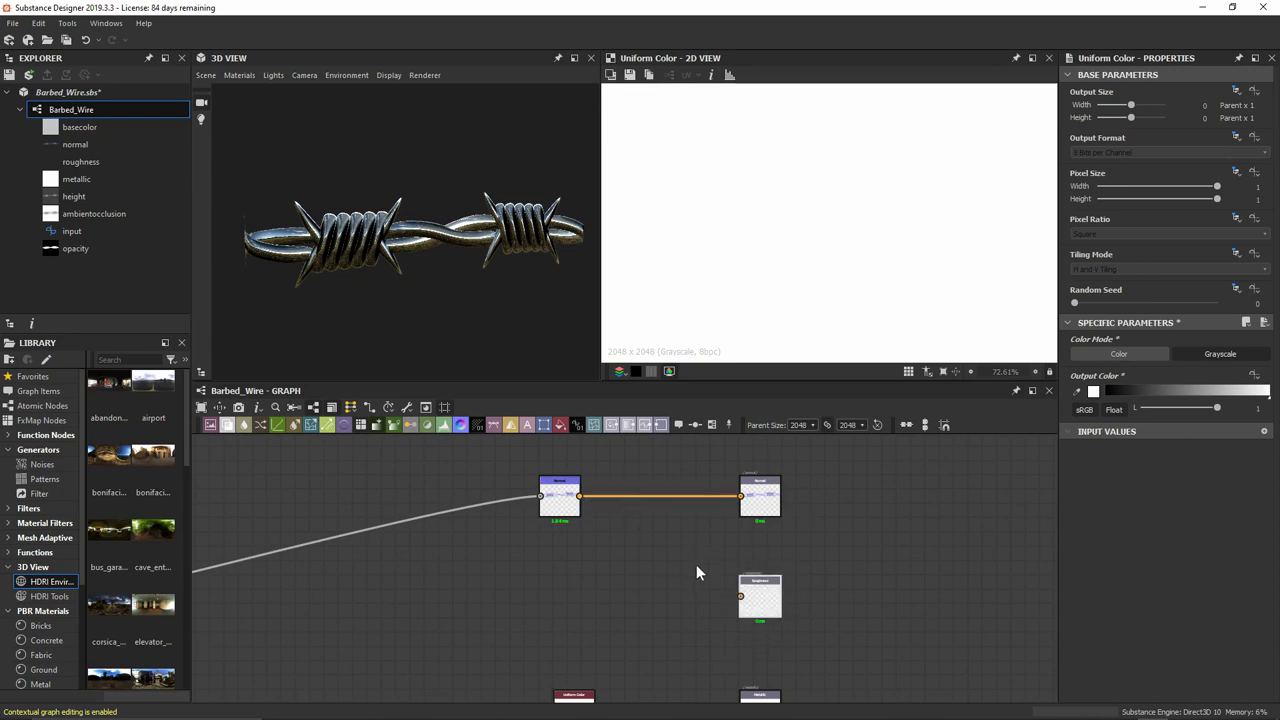
# Compare the Normal node's result with its Directional Warp input in the 2D view.
pyautogui.moveTo(643, 533); pyautogui.dragTo(677, 581, button='middle')
pyautogui.scroll(2, 666, 582)
pyautogui.moveTo(601, 571); pyautogui.dragTo(624, 591, button='middle')
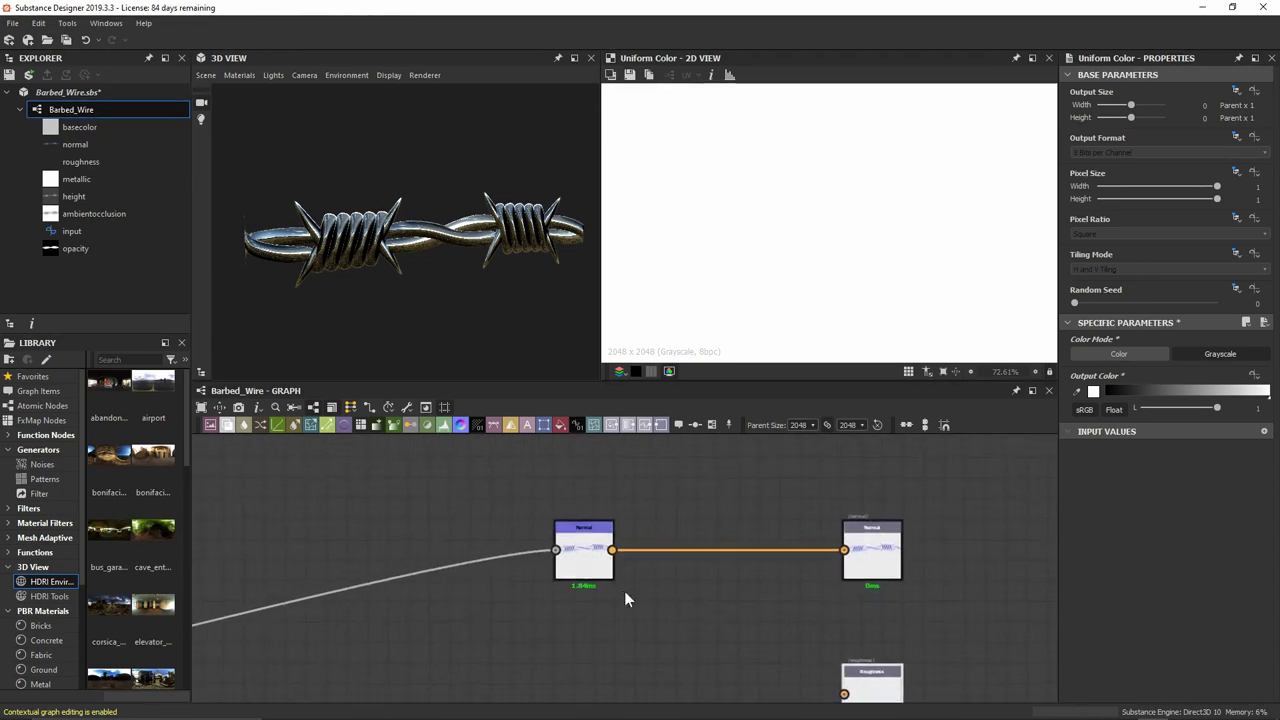
pyautogui.doubleClick(587, 561)
pyautogui.scroll(-4, 780, 183)
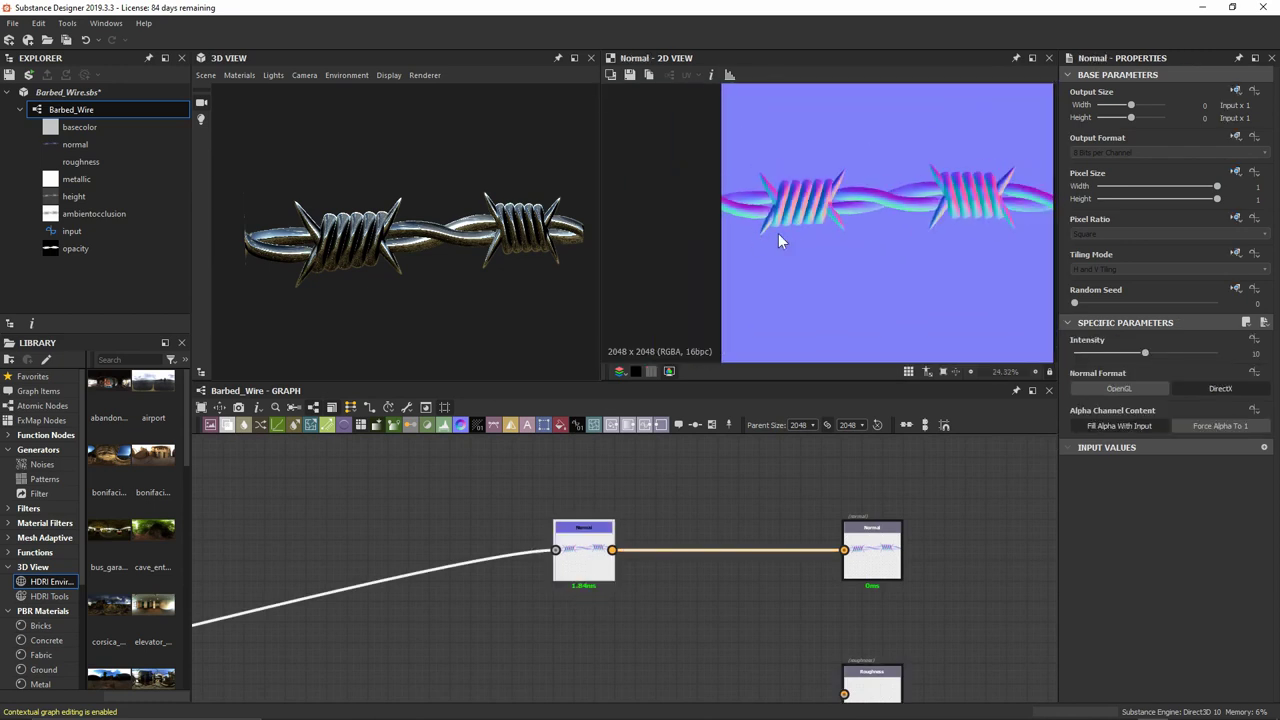
pyautogui.moveTo(908, 237); pyautogui.dragTo(871, 248, button='middle')
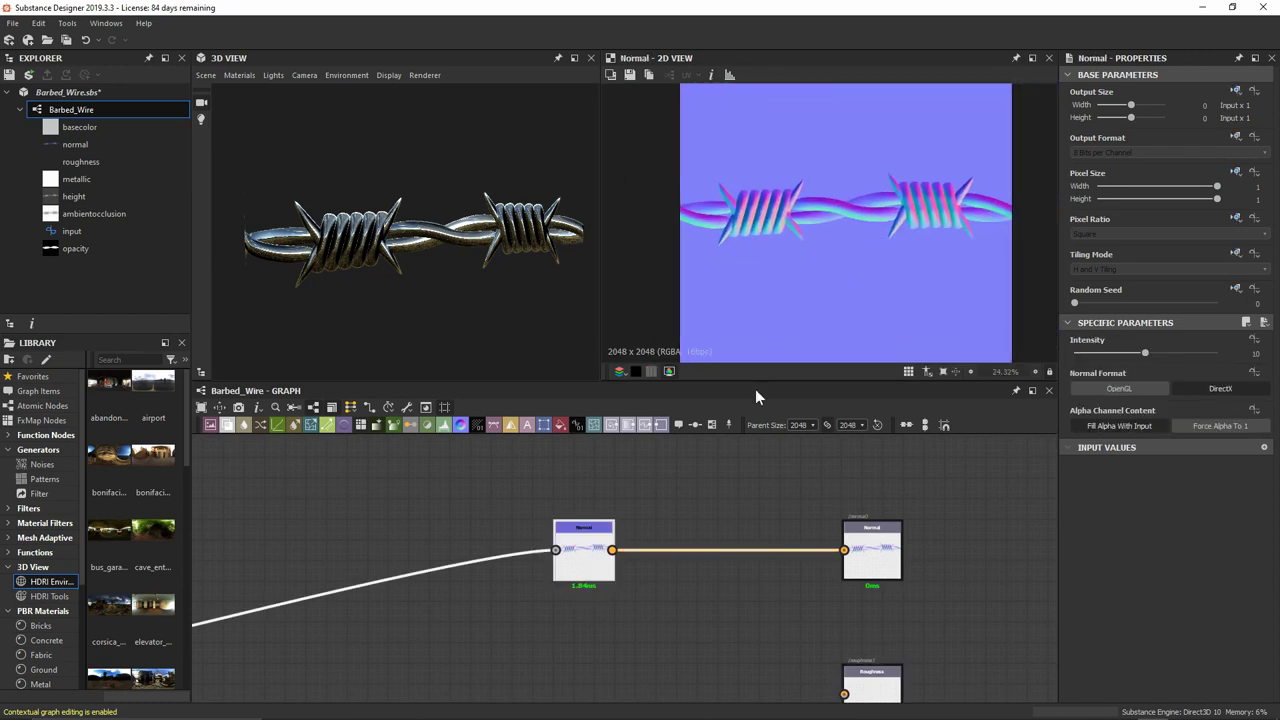
pyautogui.click(559, 551)
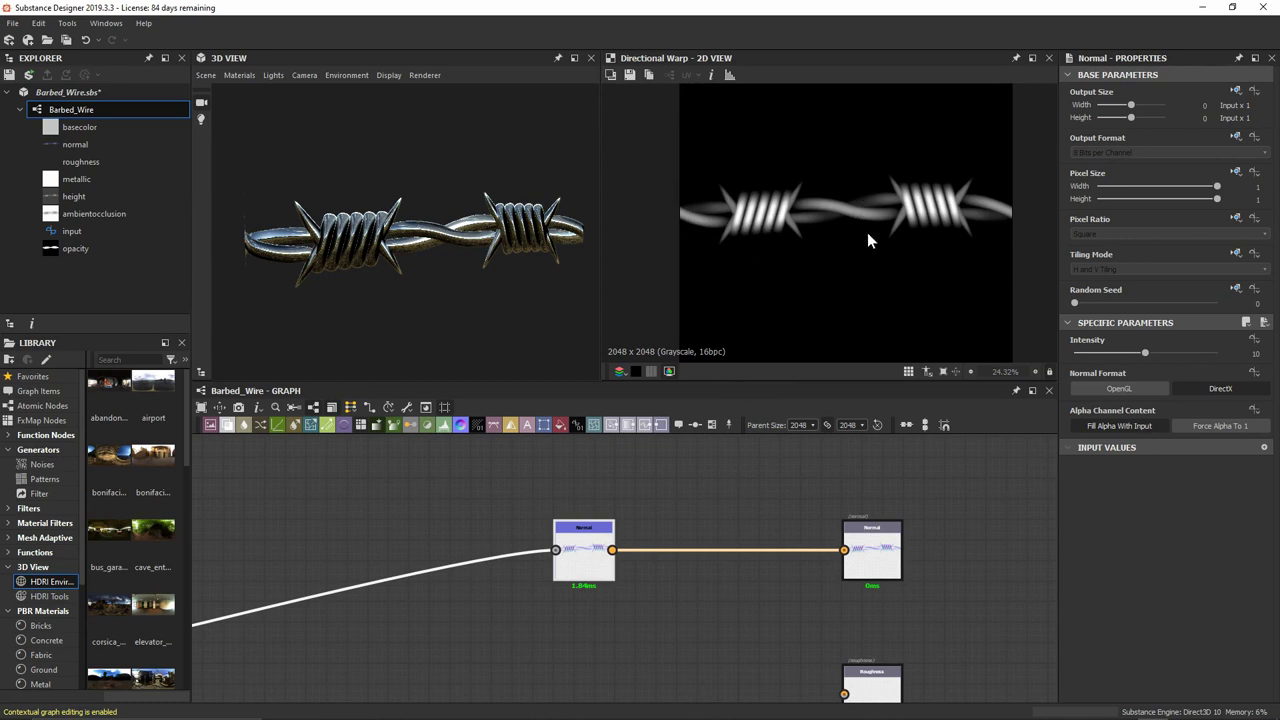
# Insert a Height Normal Blender node between the Normal node and the Normal output, making room for it.
pyautogui.scroll(2, 670, 523)
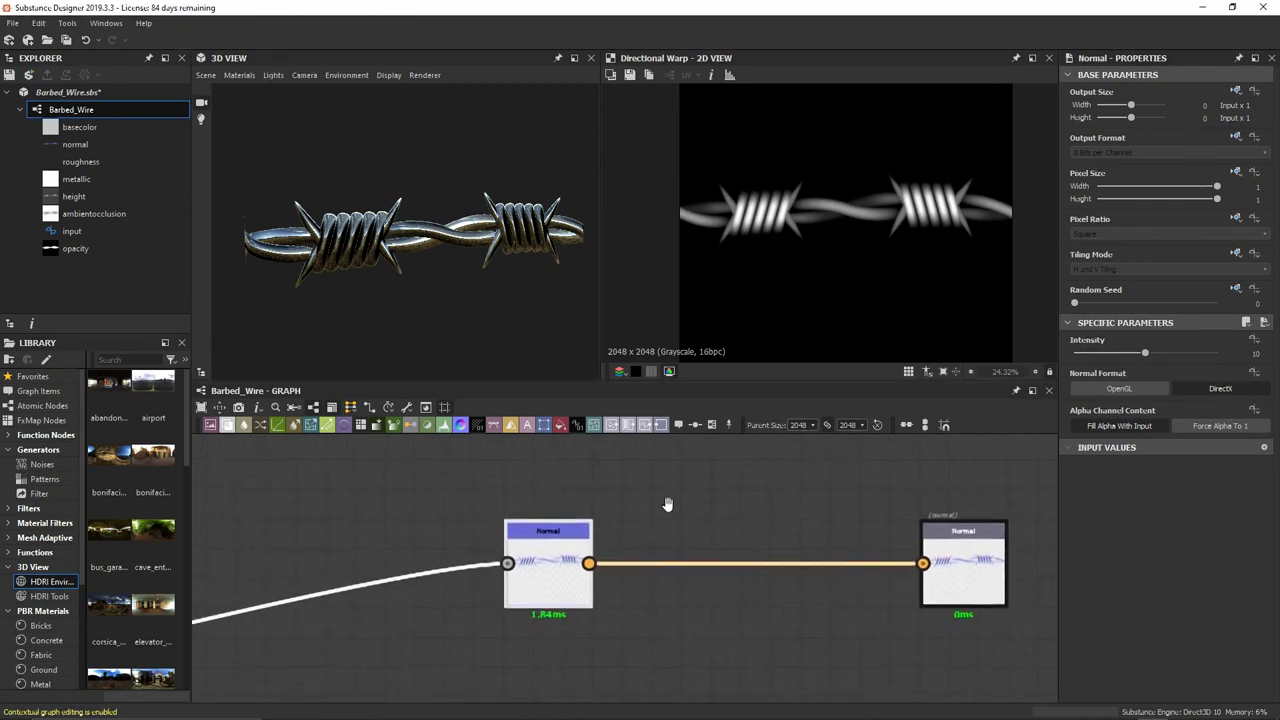
pyautogui.moveTo(560, 583); pyautogui.dragTo(355, 580)
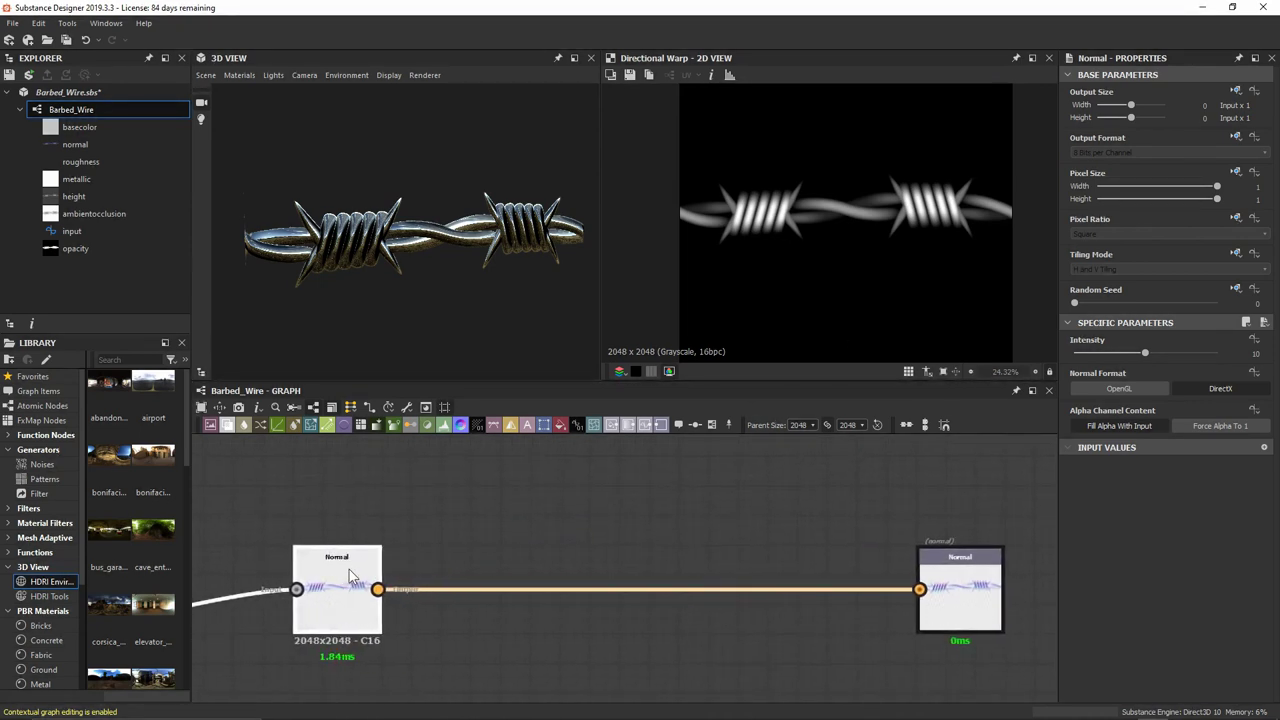
pyautogui.press('space')
pyautogui.write('hei')
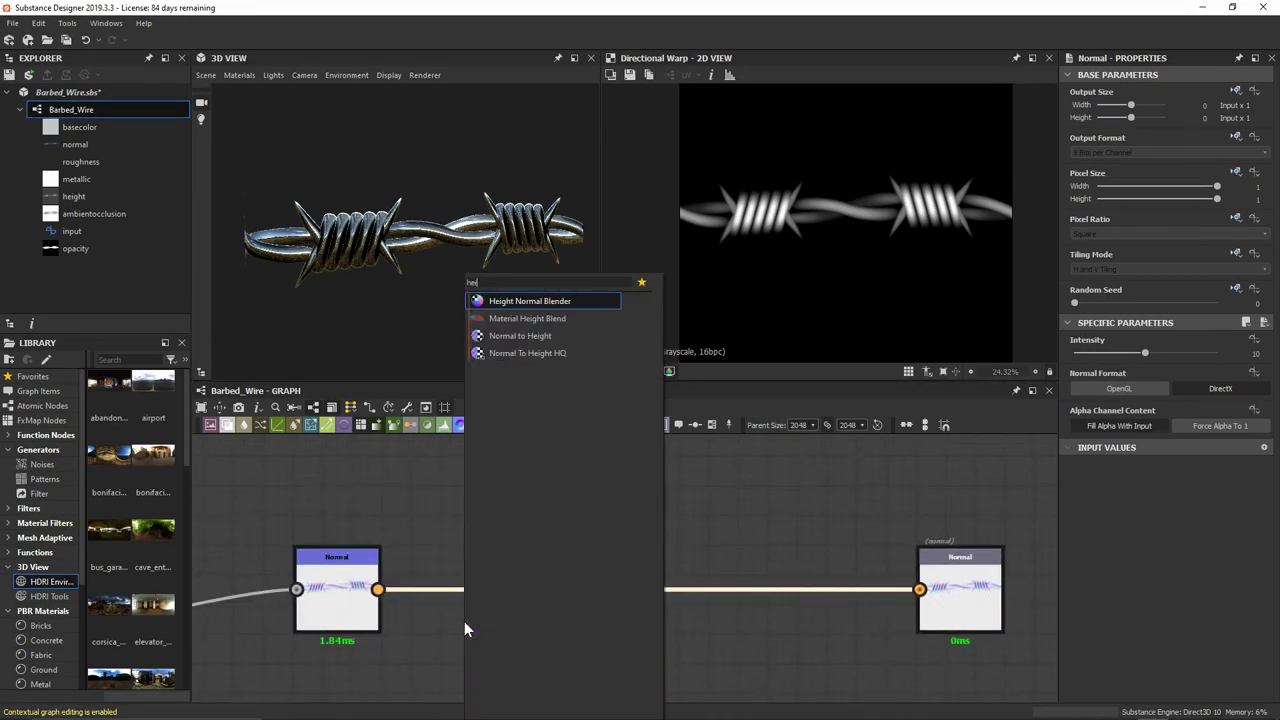
pyautogui.write('g')
pyautogui.press('Return')
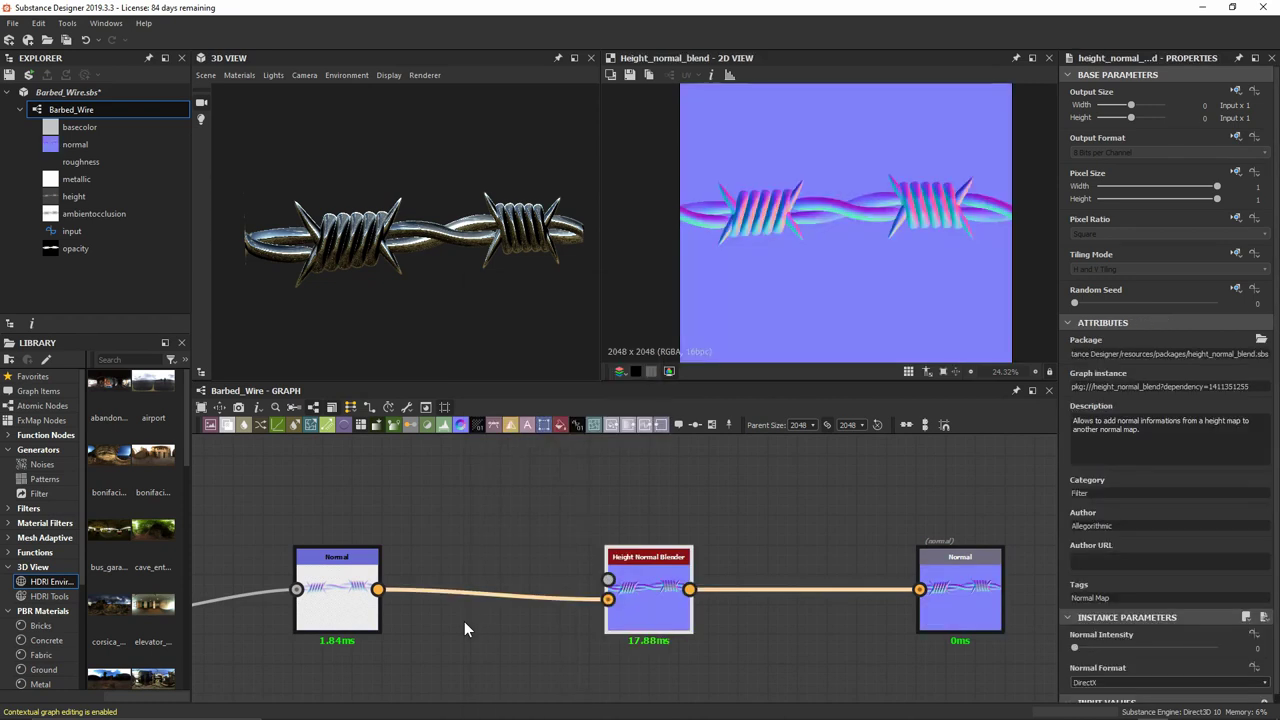
pyautogui.moveTo(636, 598); pyautogui.dragTo(562, 600)
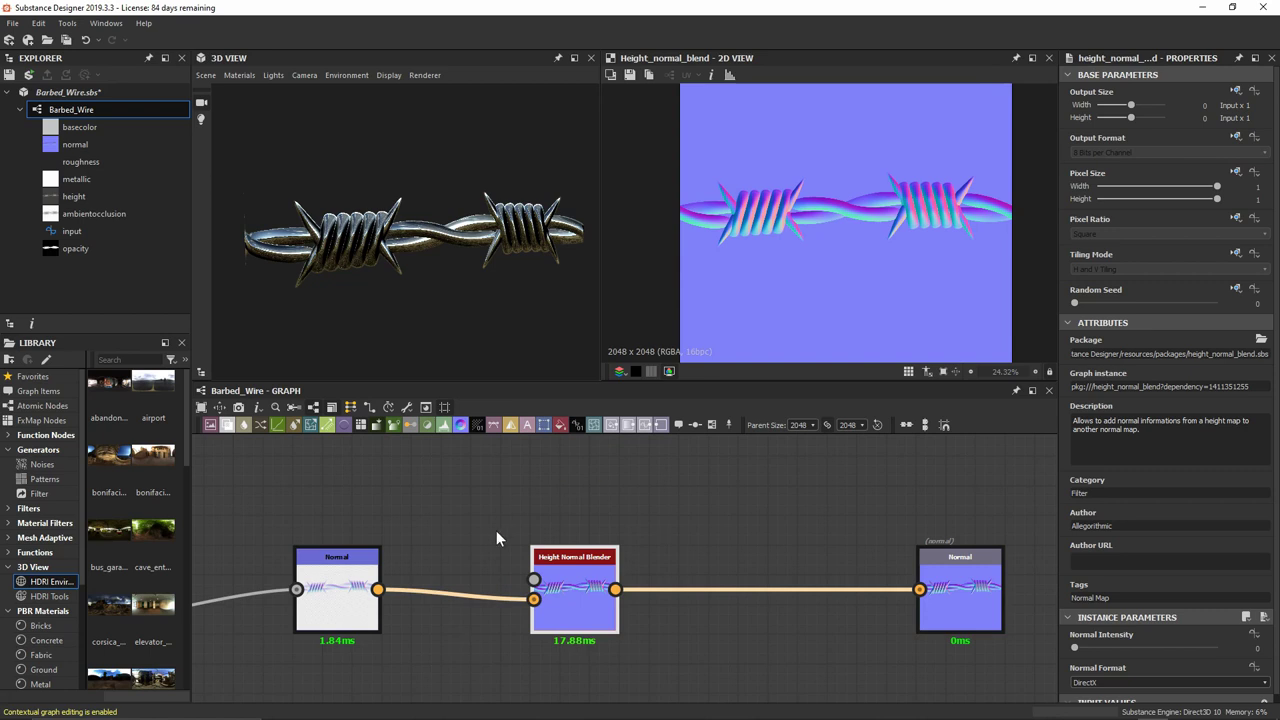
# Add a BnW Spots 2 noise above the Normal node and connect it to the Height Normal Blender's height input.
pyautogui.moveTo(488, 520); pyautogui.dragTo(543, 560, button='middle')
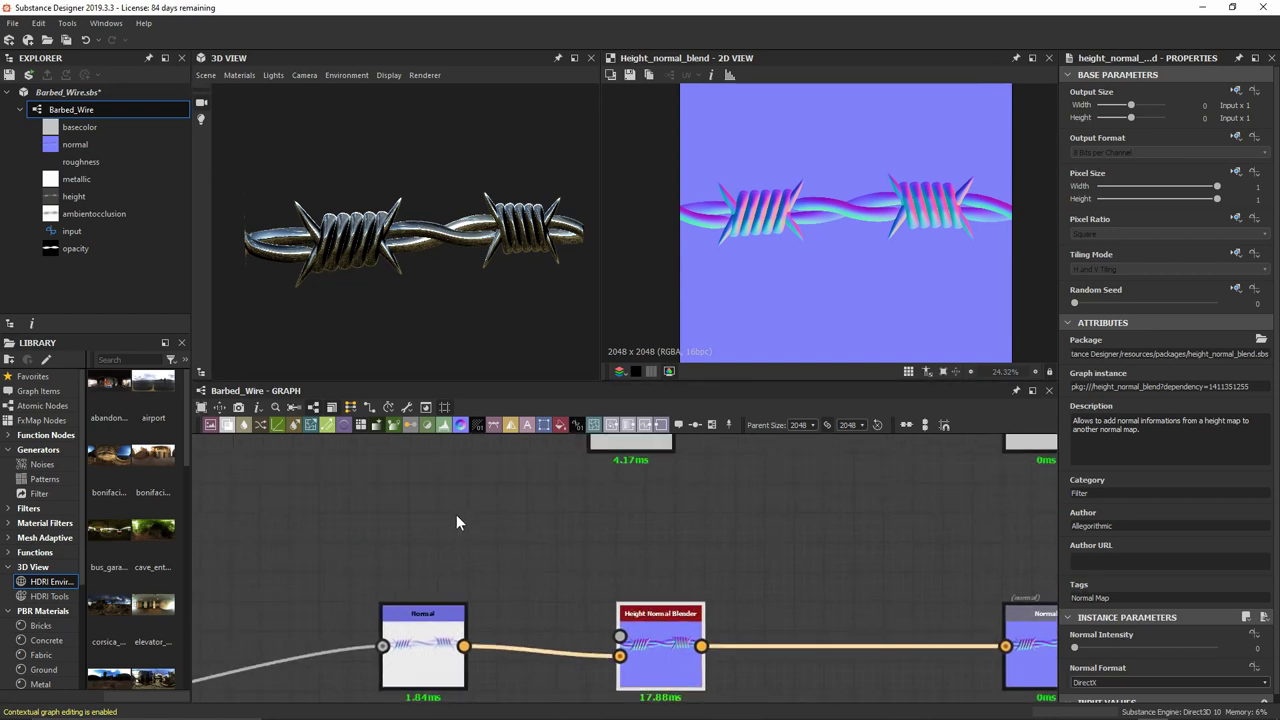
pyautogui.press('space')
pyautogui.write('bnw')
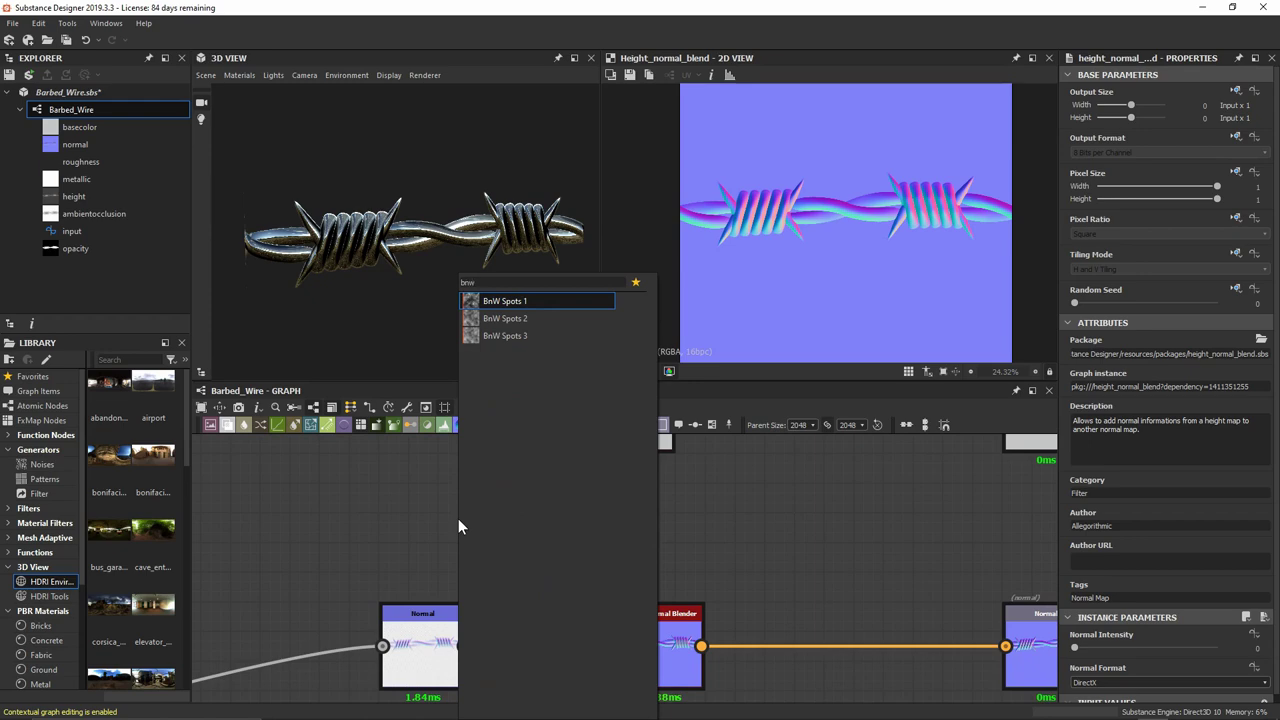
pyautogui.press('Down')
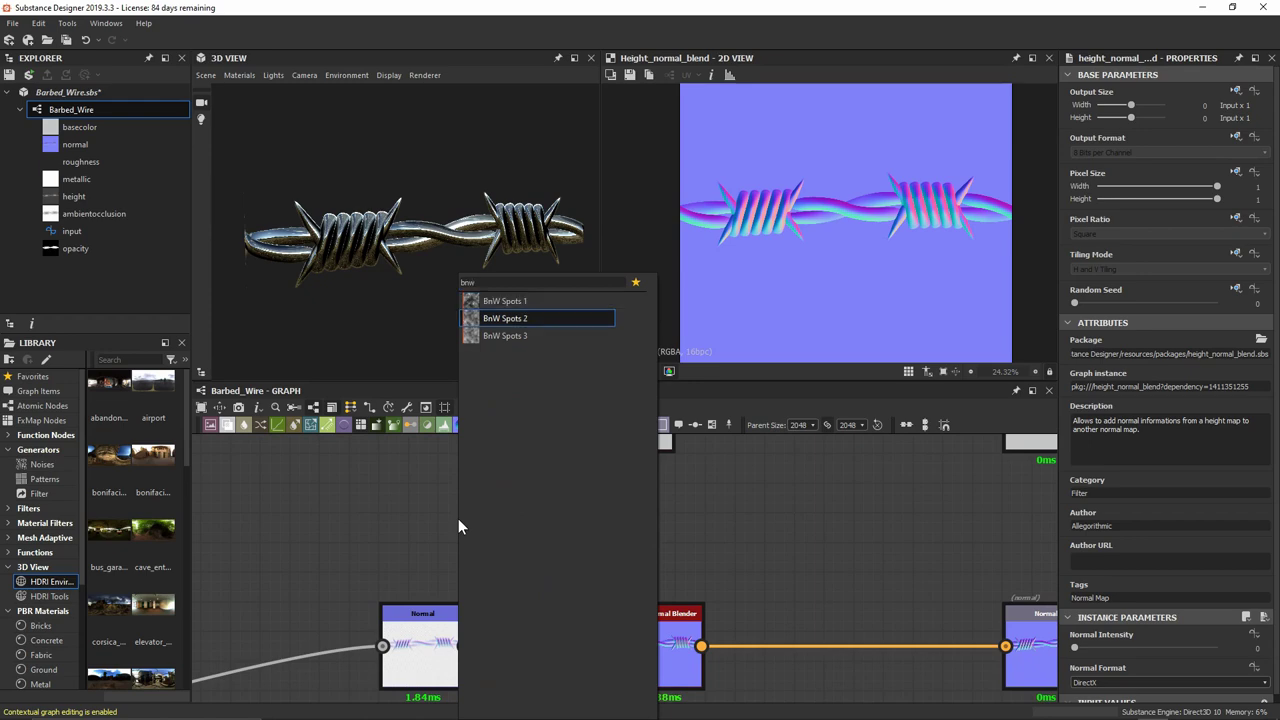
pyautogui.press('Return')
pyautogui.moveTo(458, 522); pyautogui.dragTo(428, 522)
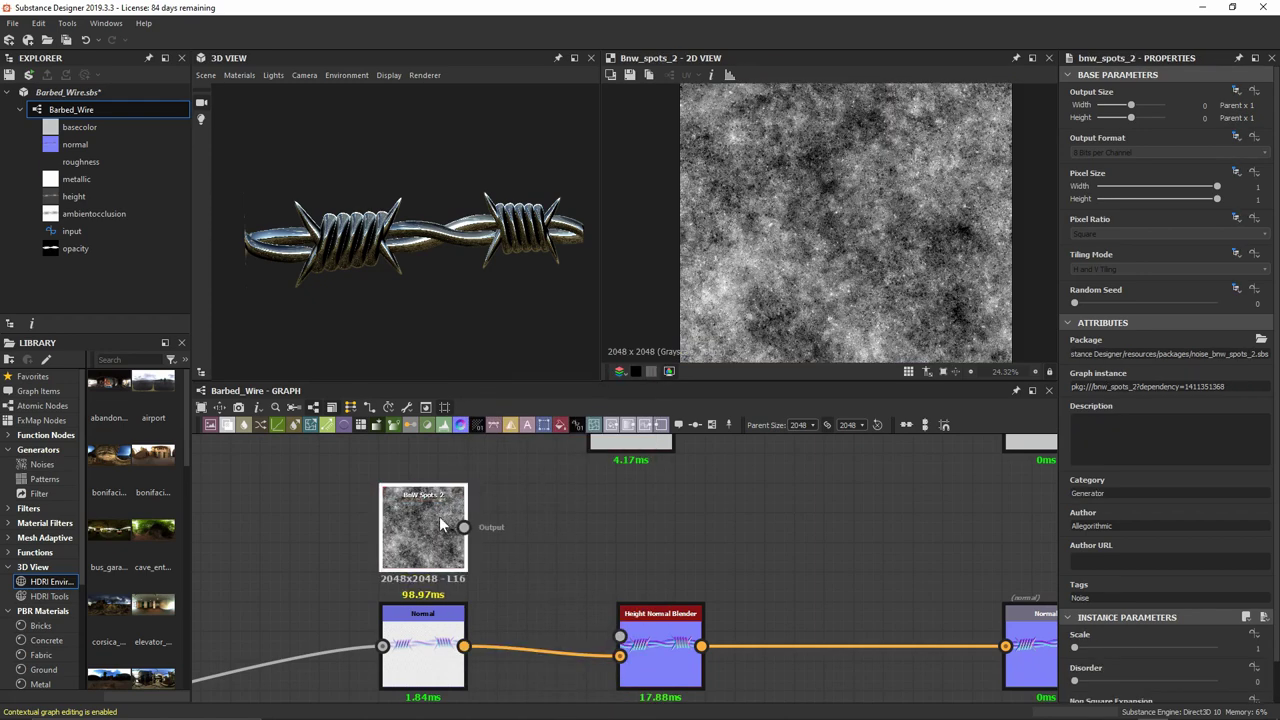
pyautogui.scroll(5, 793, 245)
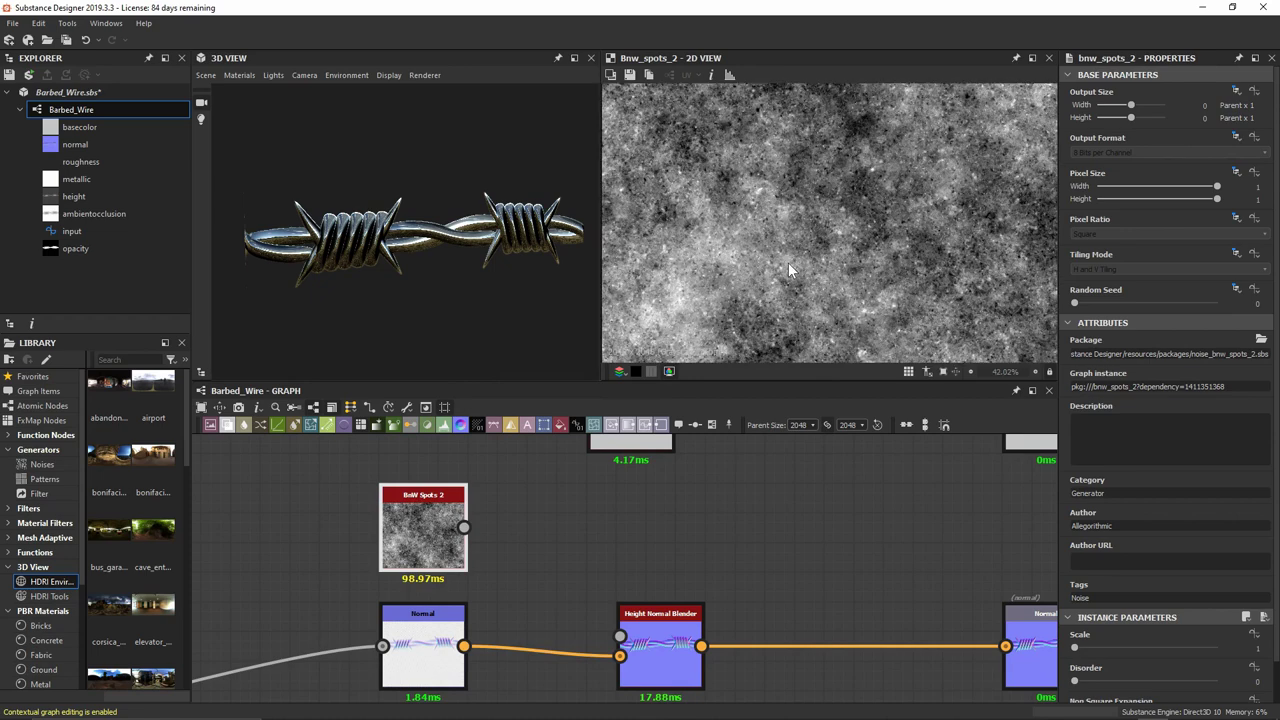
pyautogui.moveTo(463, 527); pyautogui.dragTo(620, 636)
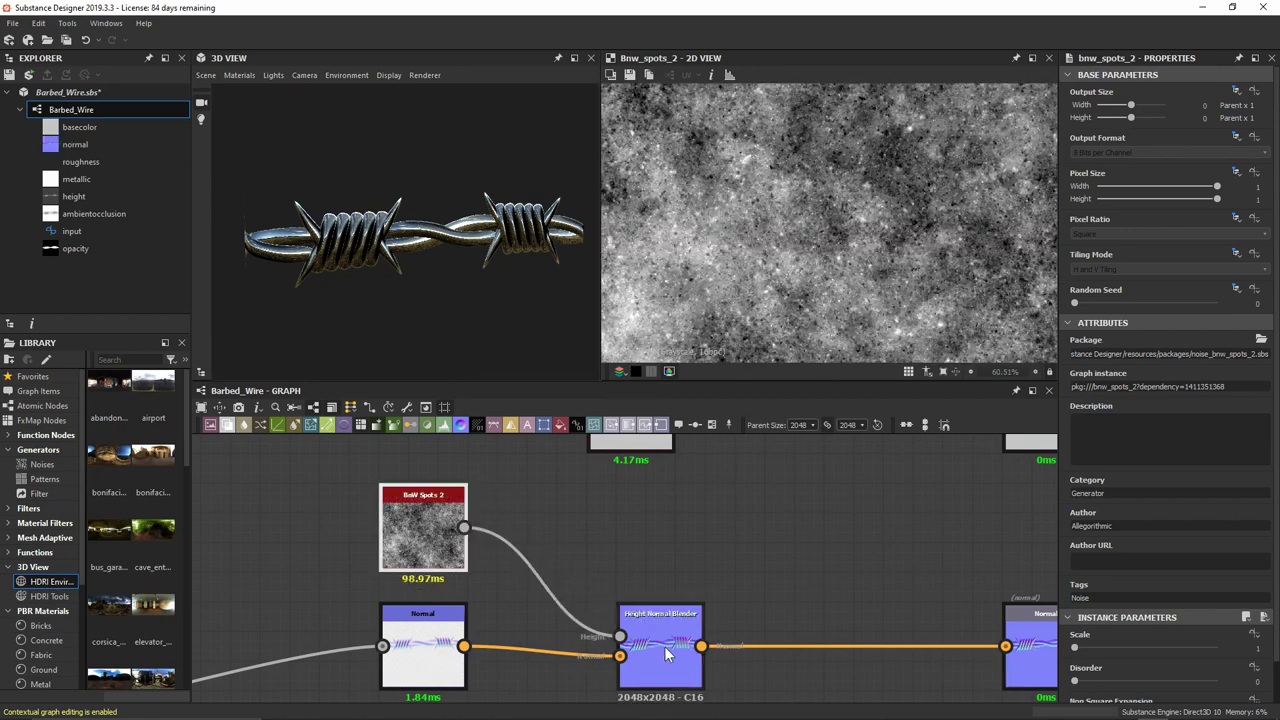
# Set the Height Normal Blender's Normal Intensity to 0.25 and check the surface detail in the 3D view.
pyautogui.doubleClick(664, 646)
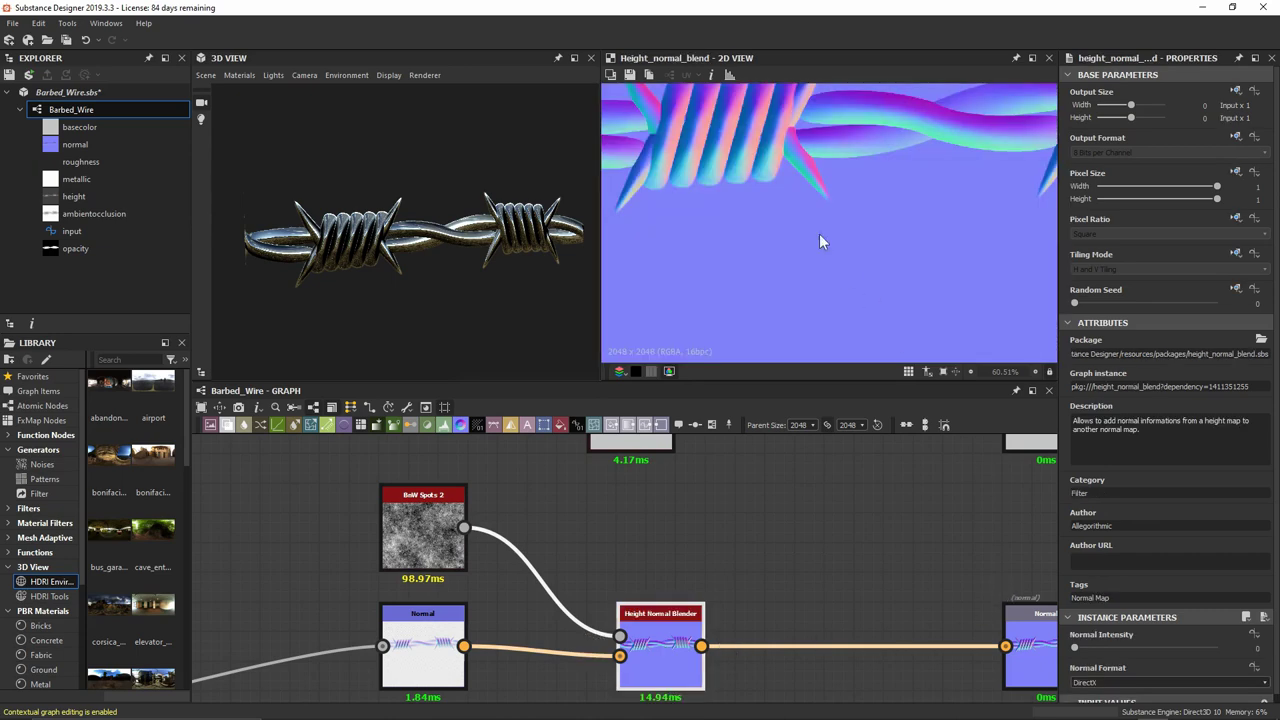
pyautogui.moveTo(819, 241); pyautogui.dragTo(833, 270, button='middle')
pyautogui.scroll(-1, 1164, 553)
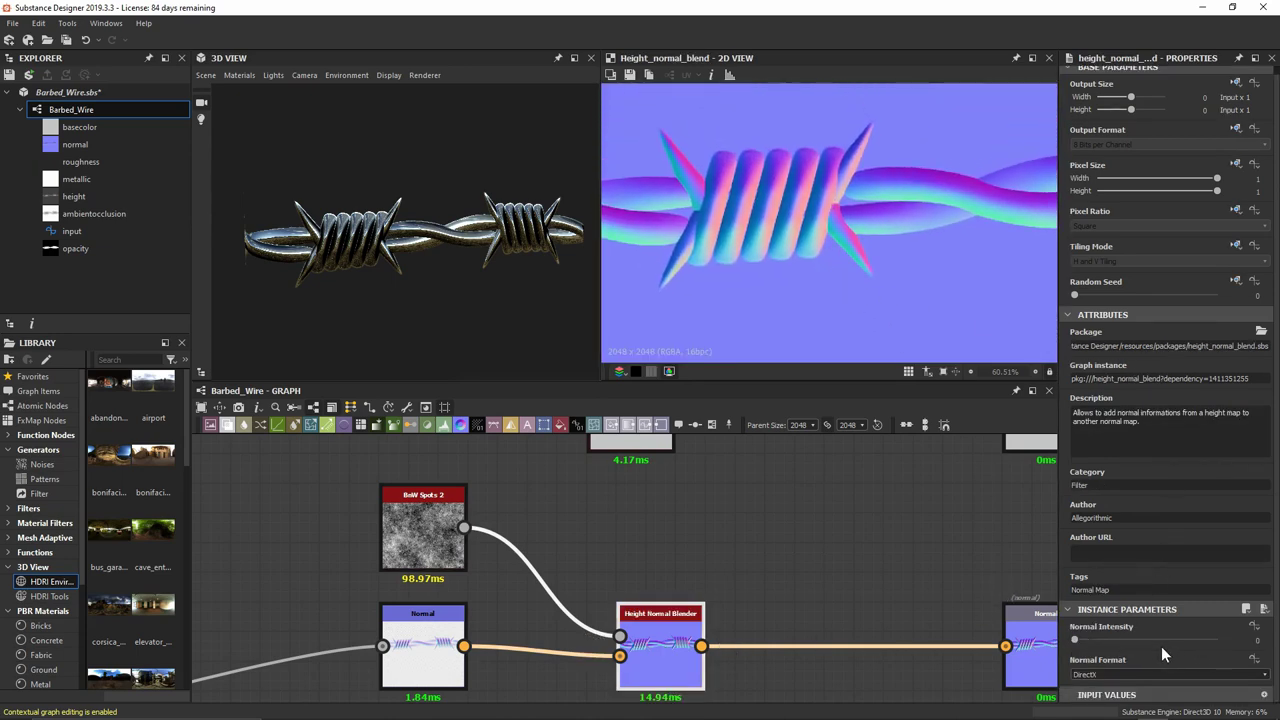
pyautogui.click(1074, 641)
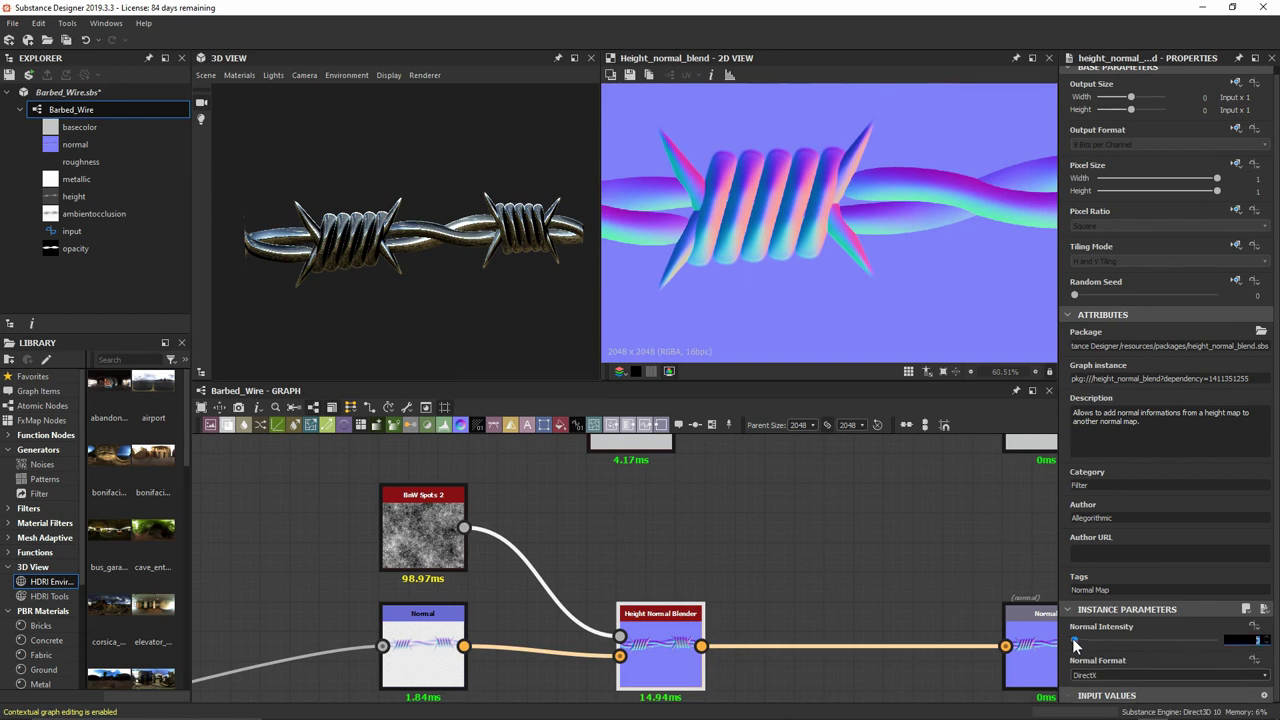
pyautogui.write('0.25')
pyautogui.press('Return')
pyautogui.scroll(5, 374, 284)
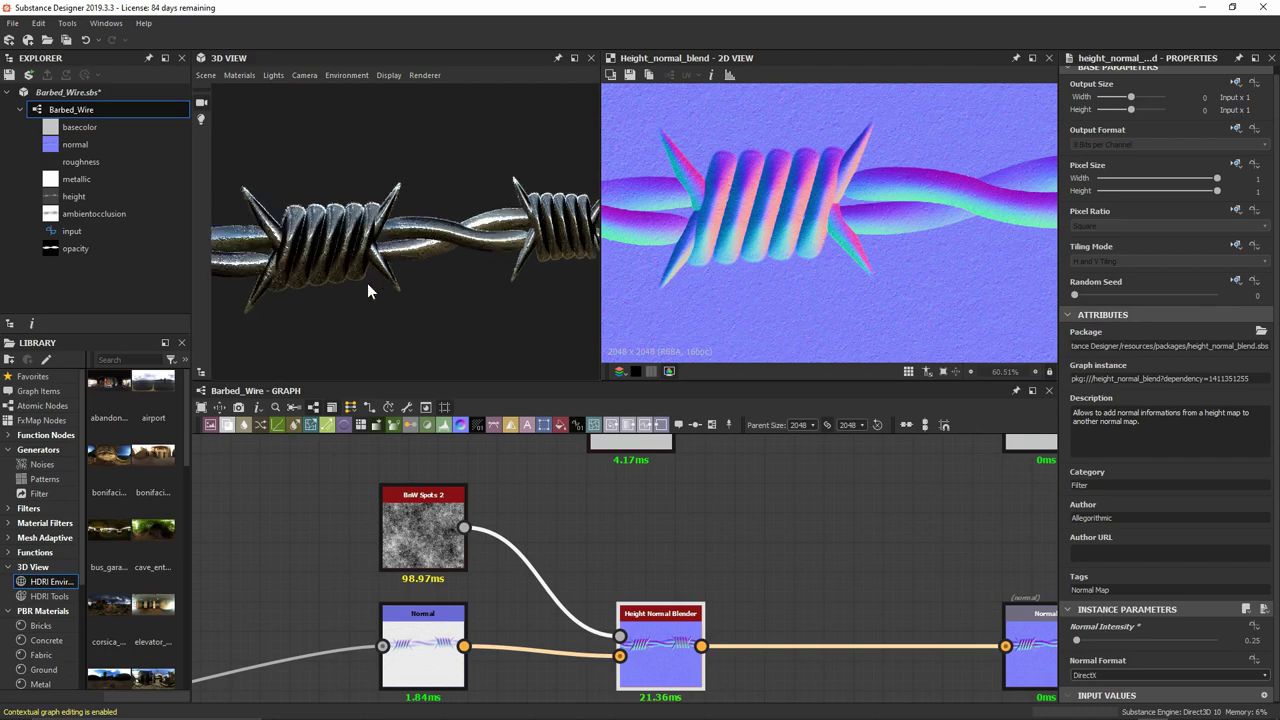
# Examine the fine surface noise on the wire in the 3D view, up close and from further away.
pyautogui.keyDown('ctrl'); pyautogui.keyDown('shift'); pyautogui.moveTo(390, 280); pyautogui.dragTo(429, 266, button='right'); pyautogui.keyUp('shift'); pyautogui.keyUp('ctrl')
pyautogui.moveTo(429, 266); pyautogui.dragTo(533, 249)
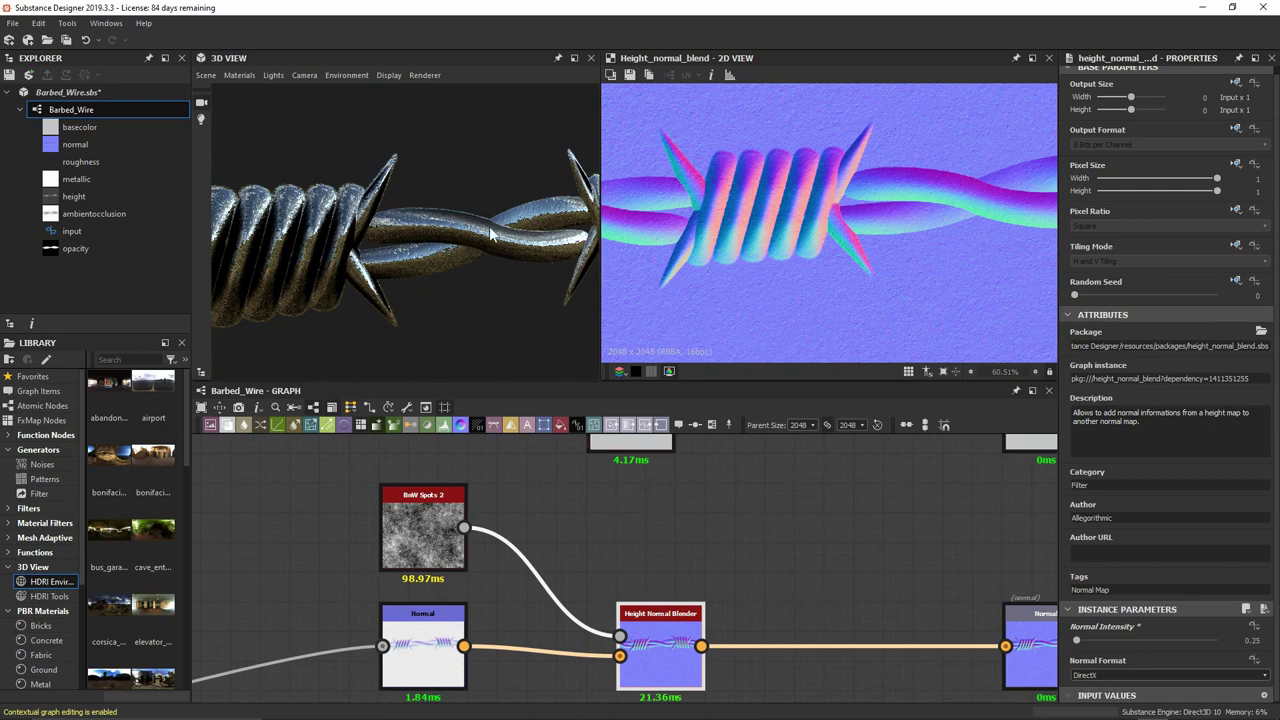
pyautogui.scroll(-2, 493, 230)
pyautogui.scroll(-3, 773, 246)
pyautogui.scroll(-4, 856, 538)
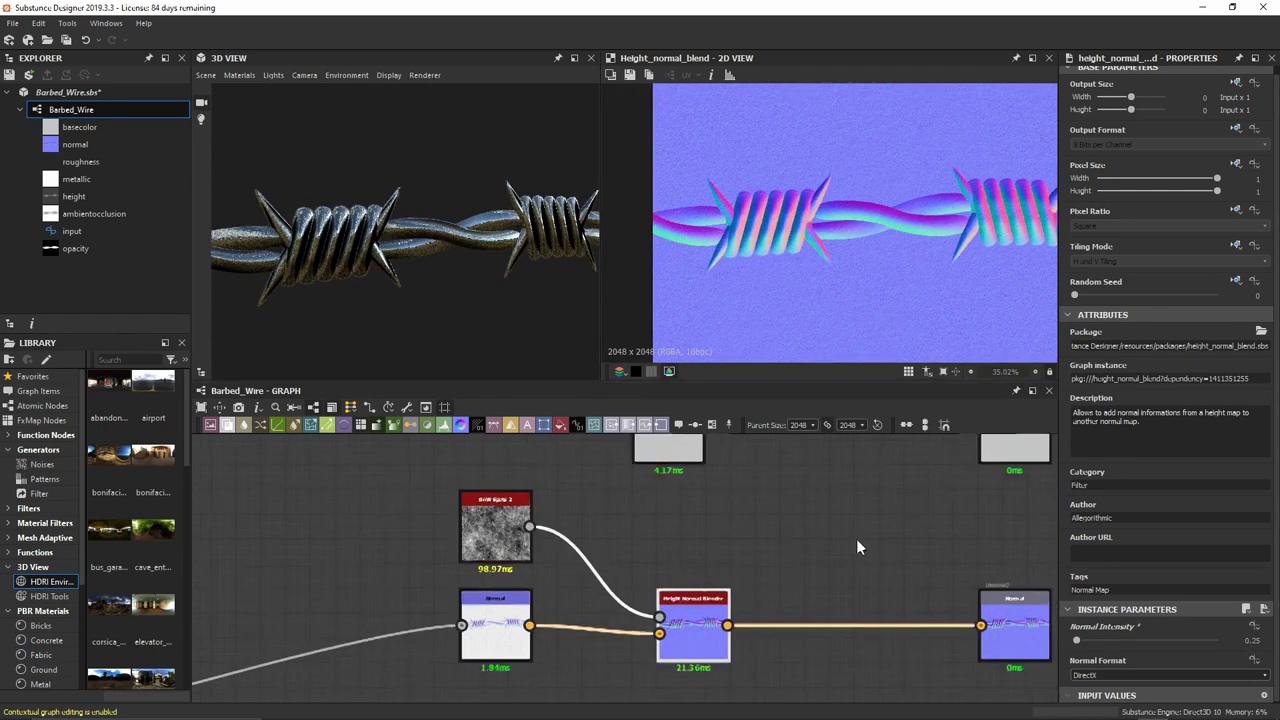
# Add a Uniform Color node in the empty area before the Roughness output and set its color mode to Grayscale.
pyautogui.moveTo(866, 614); pyautogui.dragTo(723, 494, button='middle')
pyautogui.scroll(3, 714, 542)
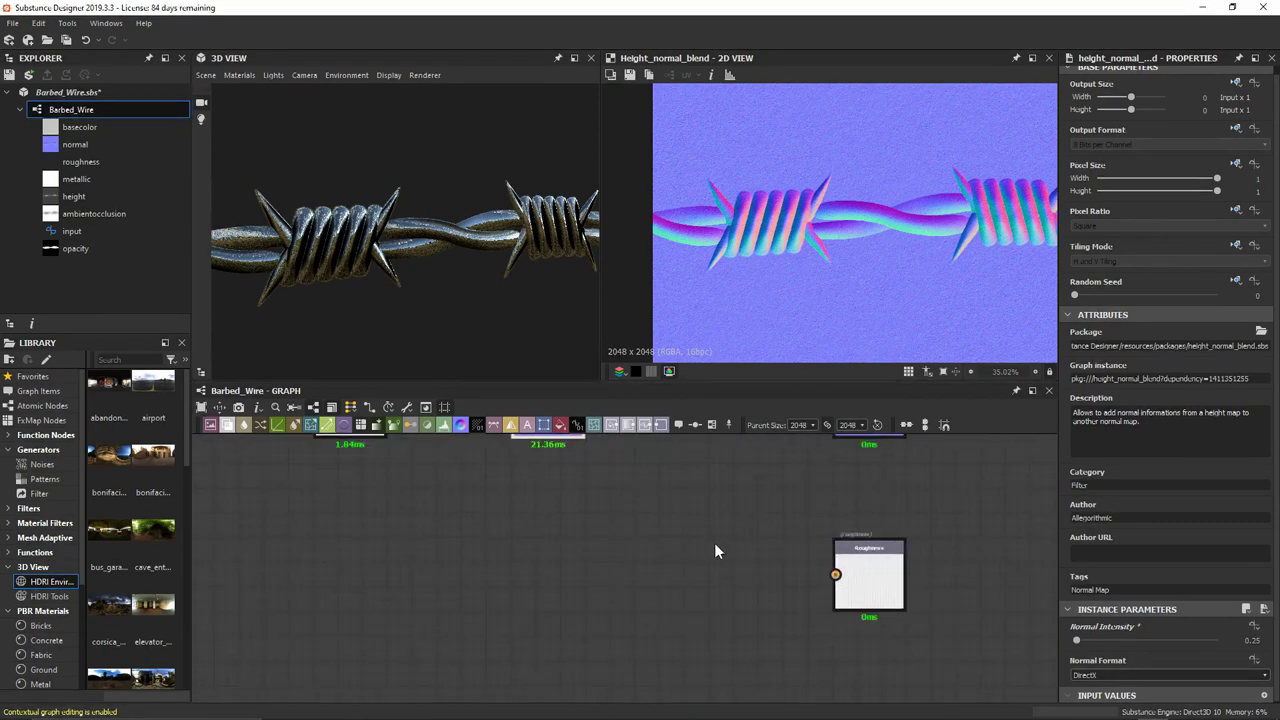
pyautogui.moveTo(714, 542); pyautogui.dragTo(761, 545, button='middle')
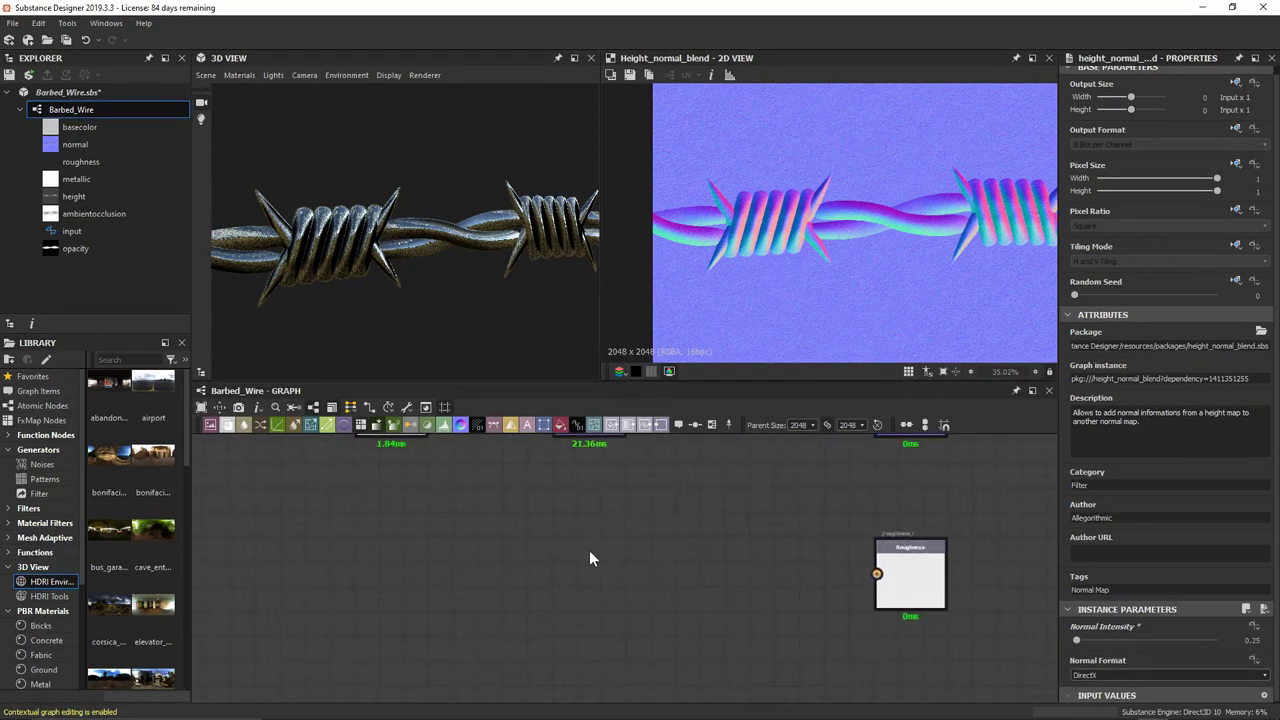
pyautogui.press('space')
pyautogui.write('uniform')
pyautogui.press('Return')
pyautogui.moveTo(587, 550); pyautogui.dragTo(390, 620)
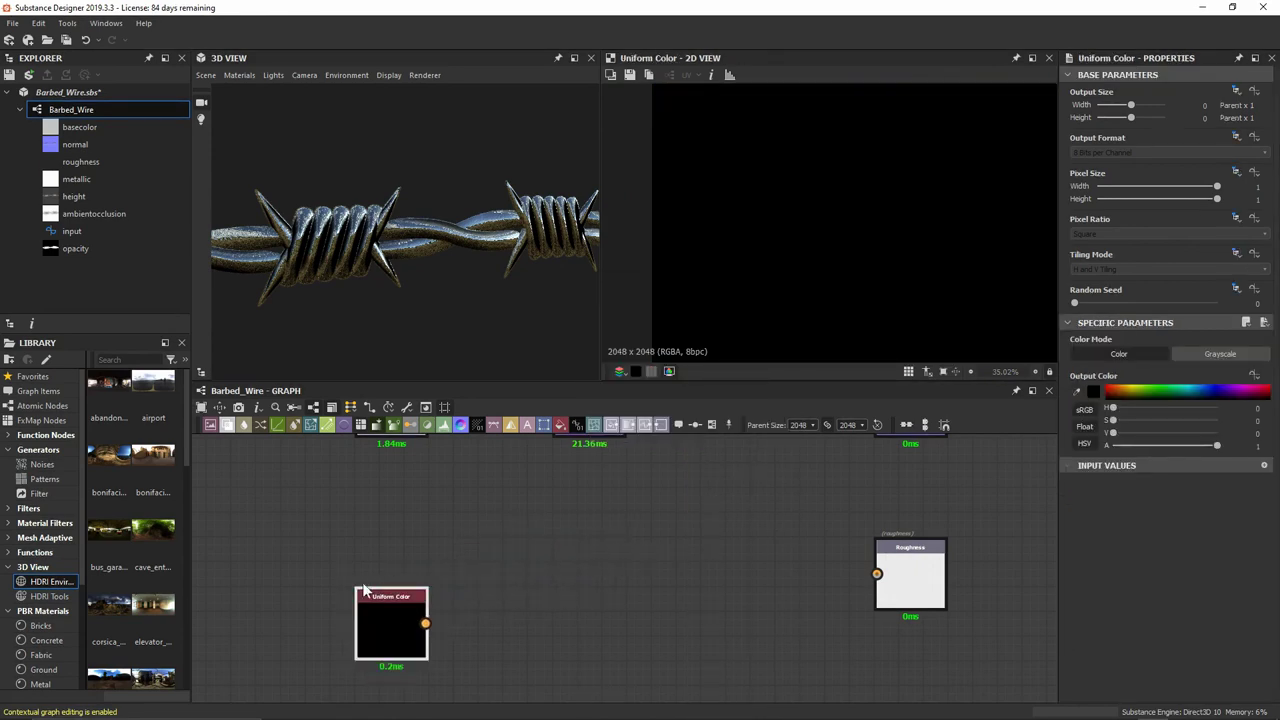
pyautogui.click(1256, 355)
pyautogui.moveTo(390, 634); pyautogui.dragTo(383, 629, button='middle')
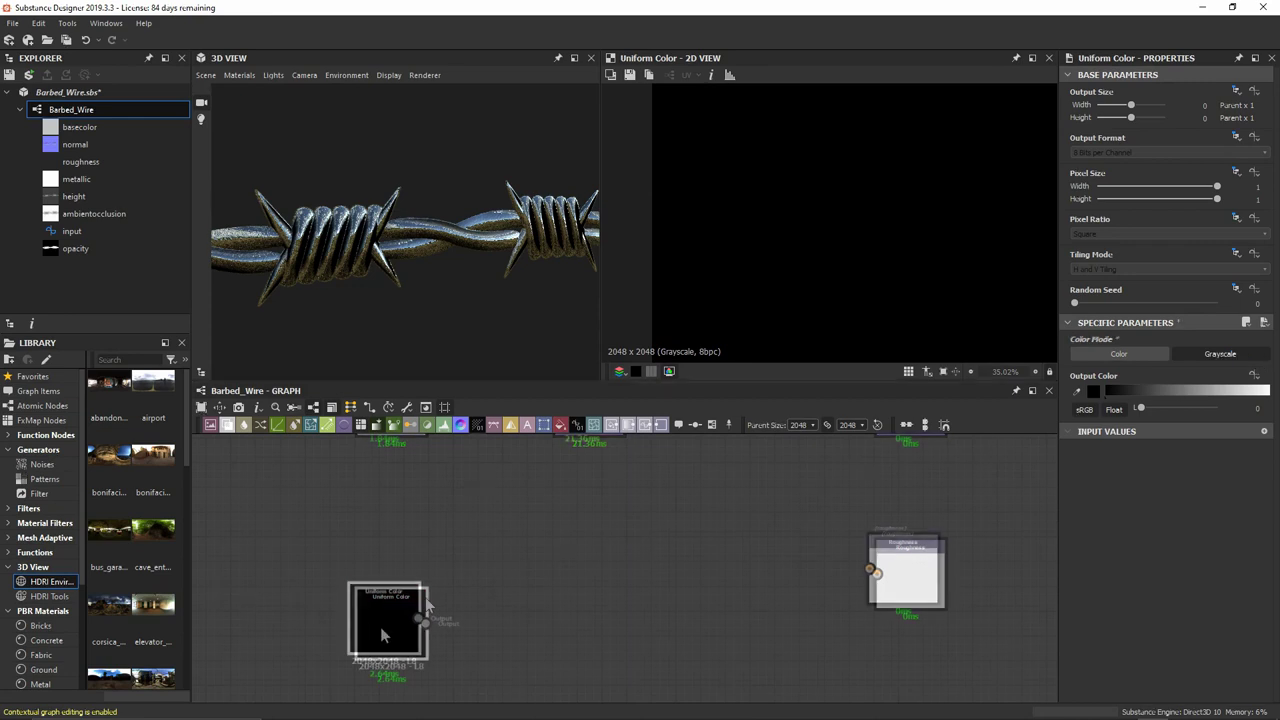
# Add a Blend node after the Uniform Color and connect the BnW Spots 2 noise to its foreground input.
pyautogui.press('space')
pyautogui.write('bl')
pyautogui.press('Return')
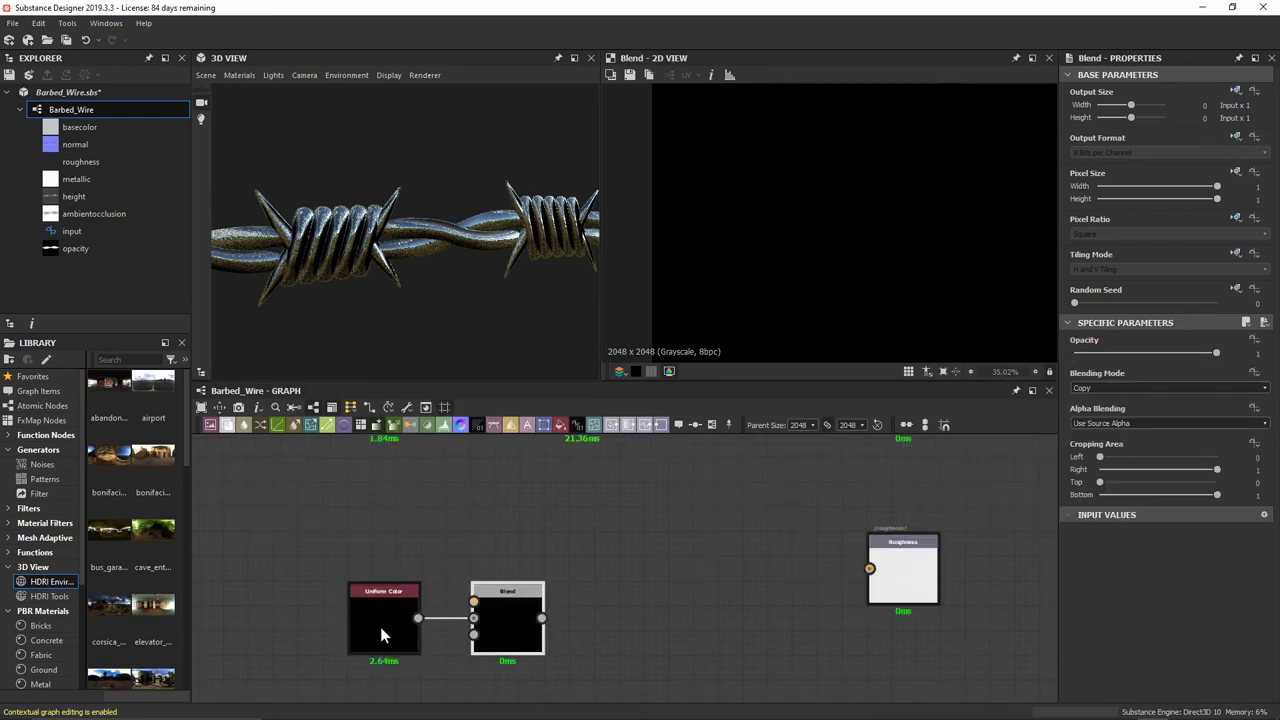
pyautogui.moveTo(494, 616); pyautogui.dragTo(493, 542)
pyautogui.moveTo(400, 449); pyautogui.dragTo(420, 634, button='middle')
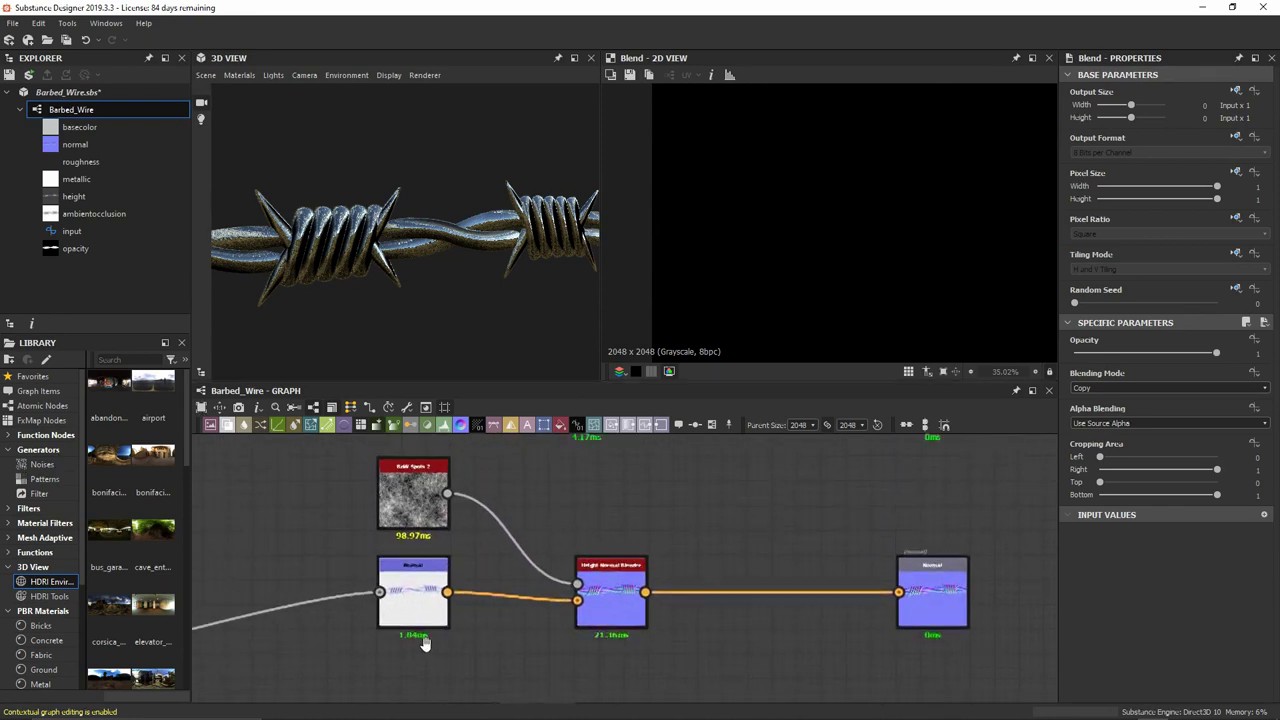
pyautogui.keyDown('alt'); pyautogui.click(468, 505); pyautogui.keyUp('alt')
pyautogui.click(479, 500)
pyautogui.moveTo(477, 679); pyautogui.dragTo(479, 489, button='middle')
pyautogui.moveTo(492, 537); pyautogui.dragTo(496, 535)
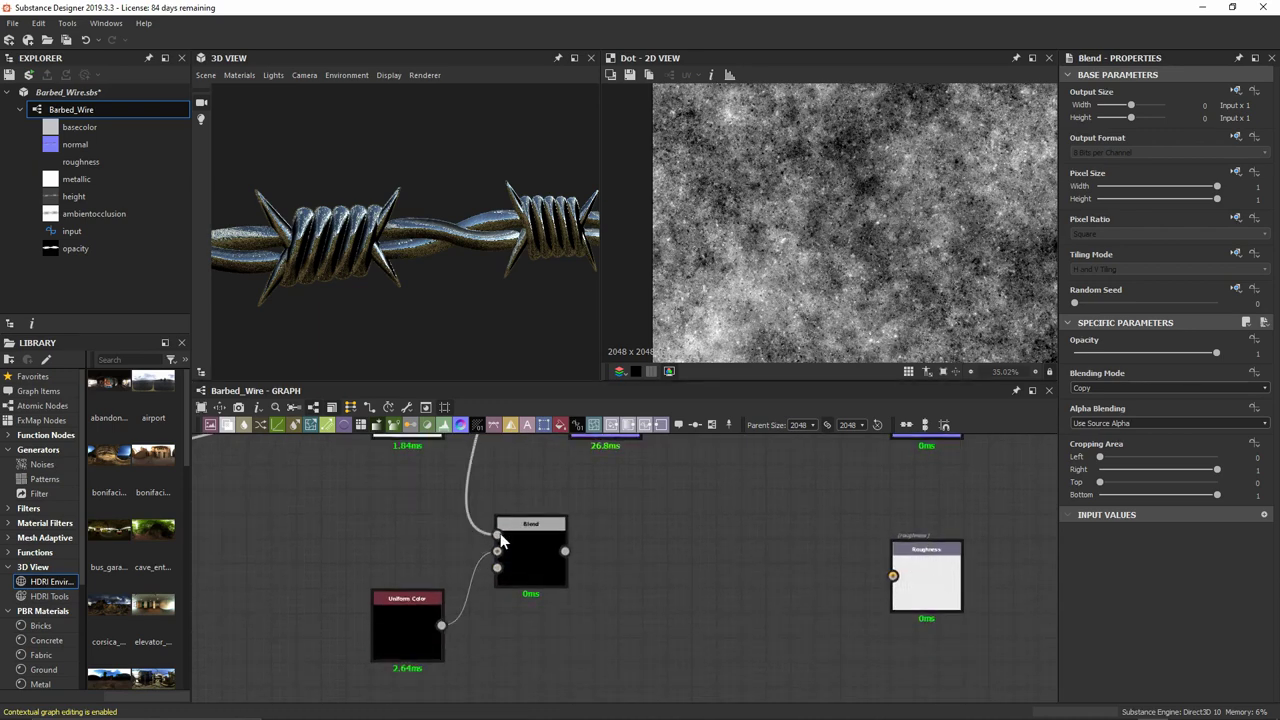
# Set the Blend node's blending mode to Screen and its opacity to 0.35.
pyautogui.doubleClick(540, 575)
pyautogui.scroll(-3, 839, 234)
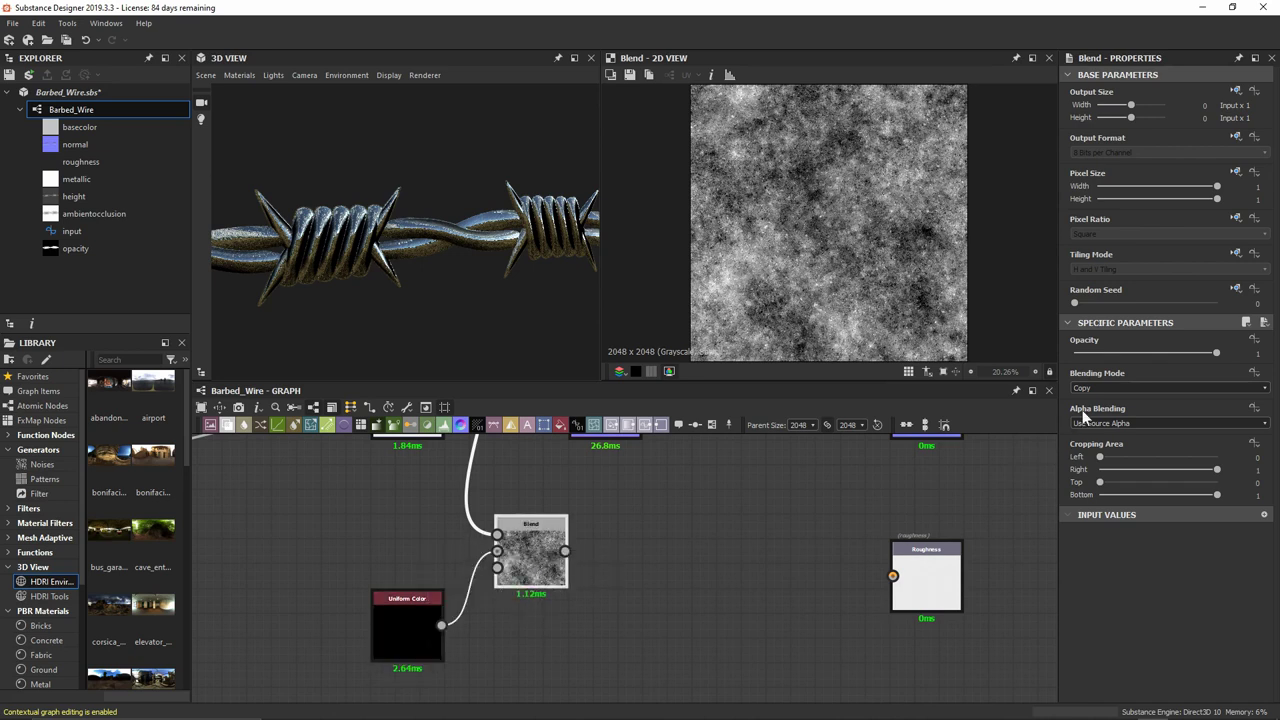
pyautogui.click(1108, 387)
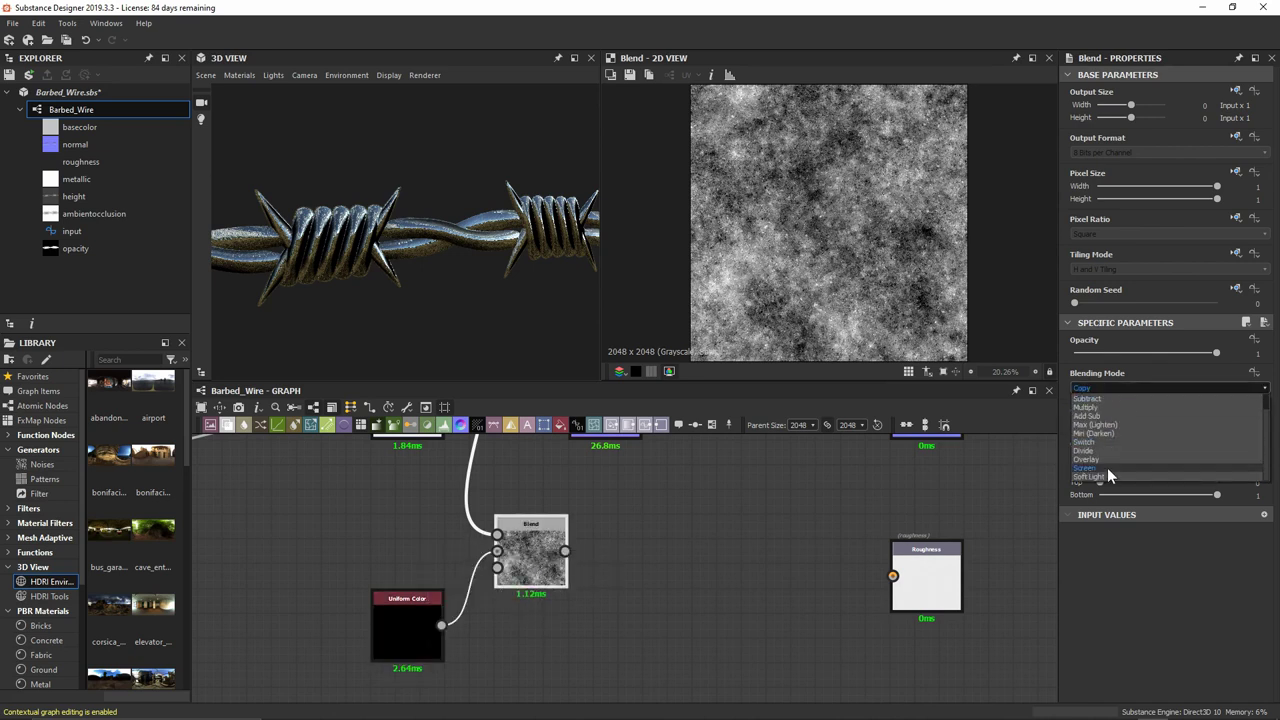
pyautogui.click(1107, 468)
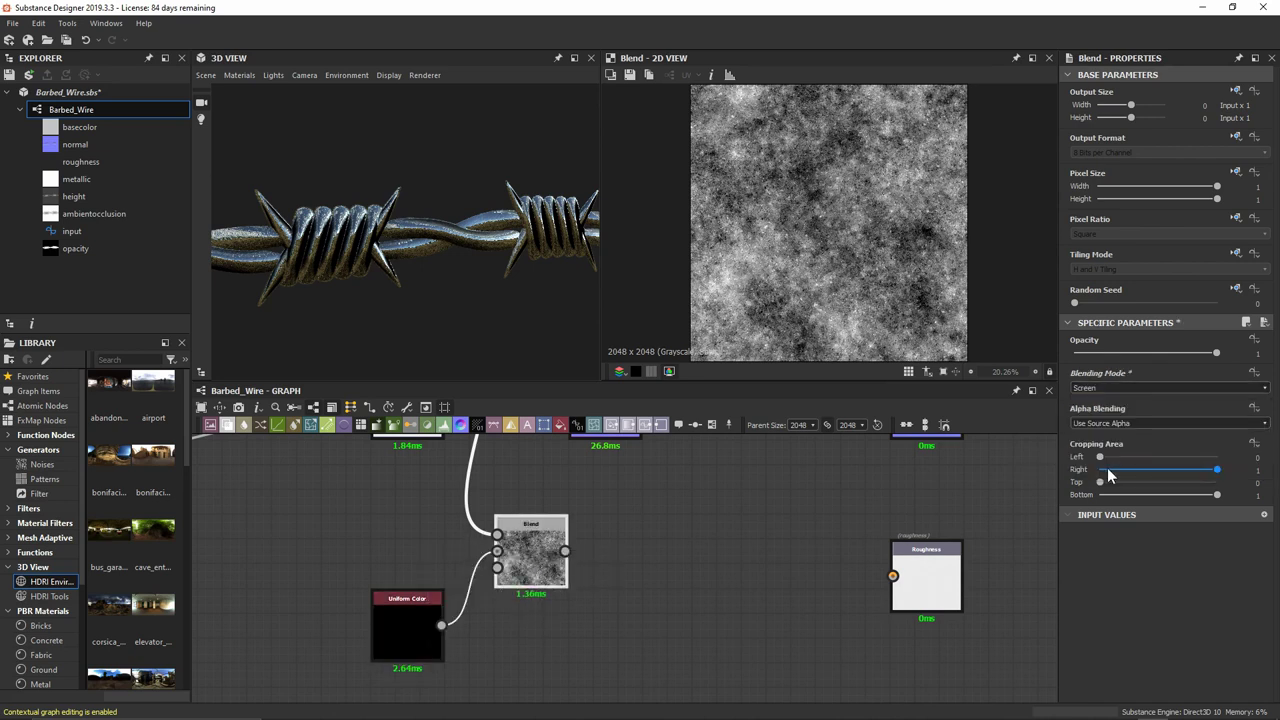
pyautogui.doubleClick(1126, 354)
pyautogui.write('0.35')
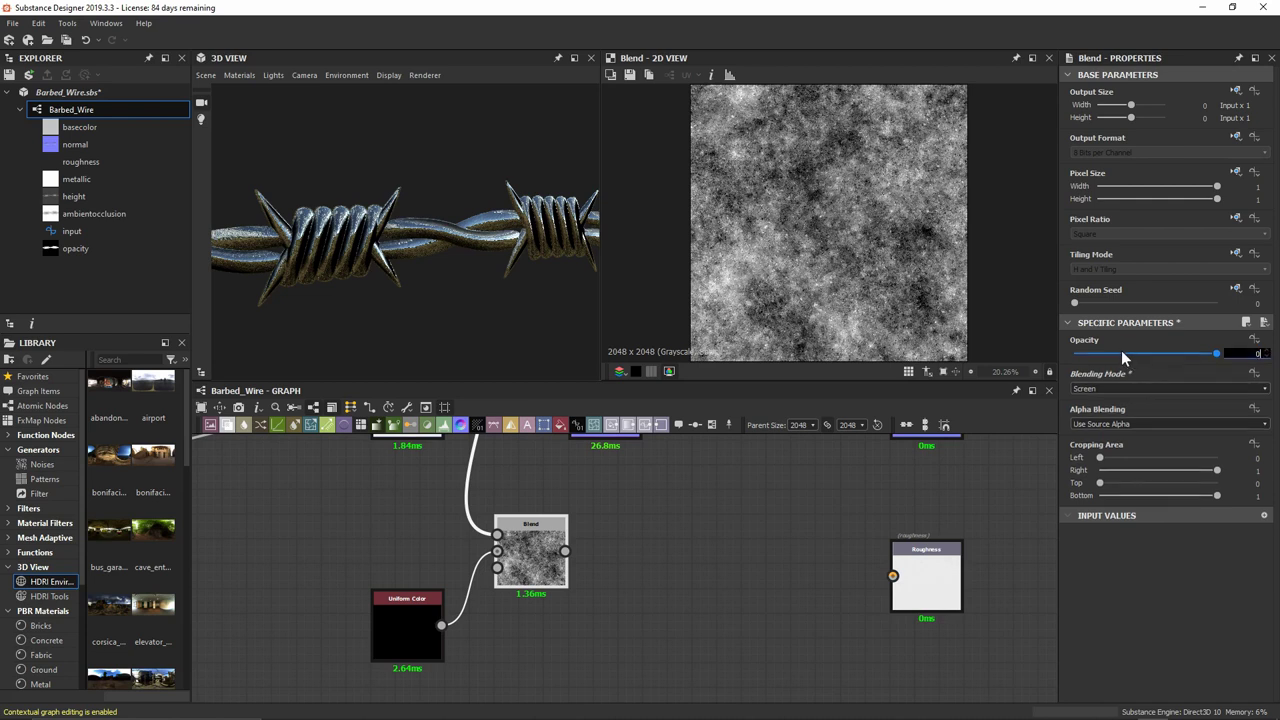
pyautogui.press('Return')
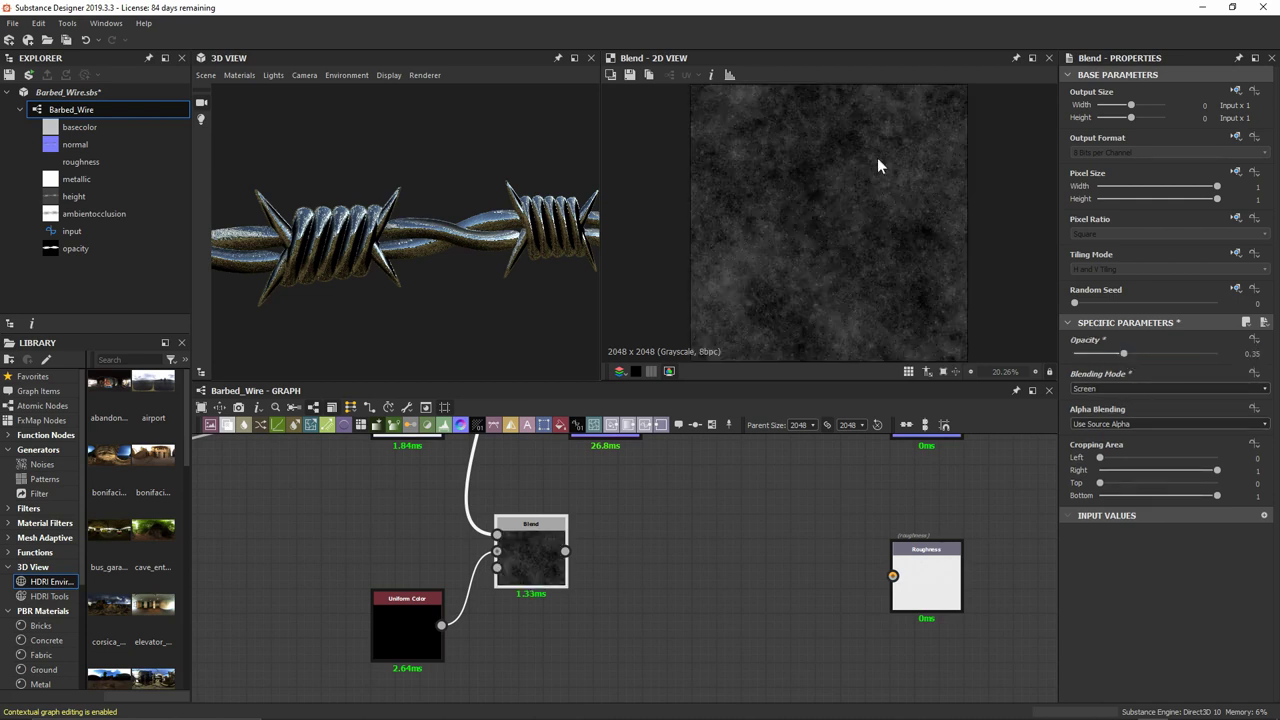
# Compare the BnW Spots 2 noise, the Uniform Color and the Blend result in the 2D view.
pyautogui.scroll(3, 789, 232)
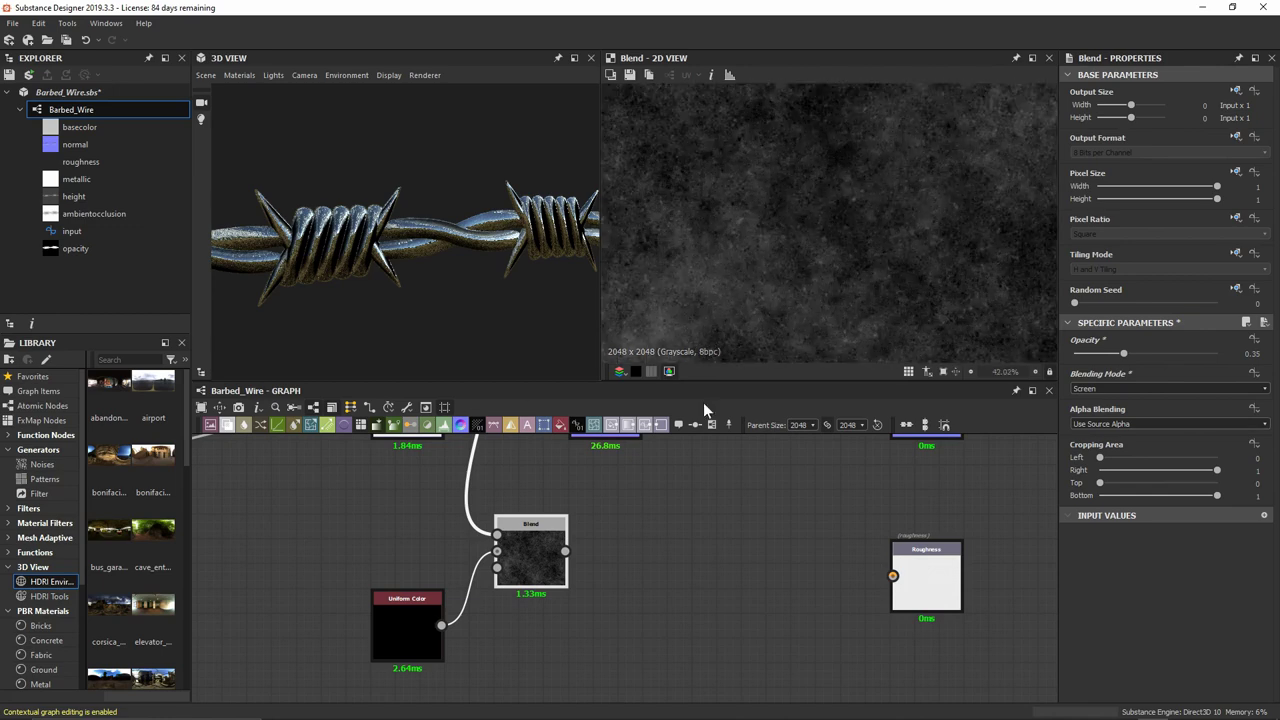
pyautogui.doubleClick(498, 535)
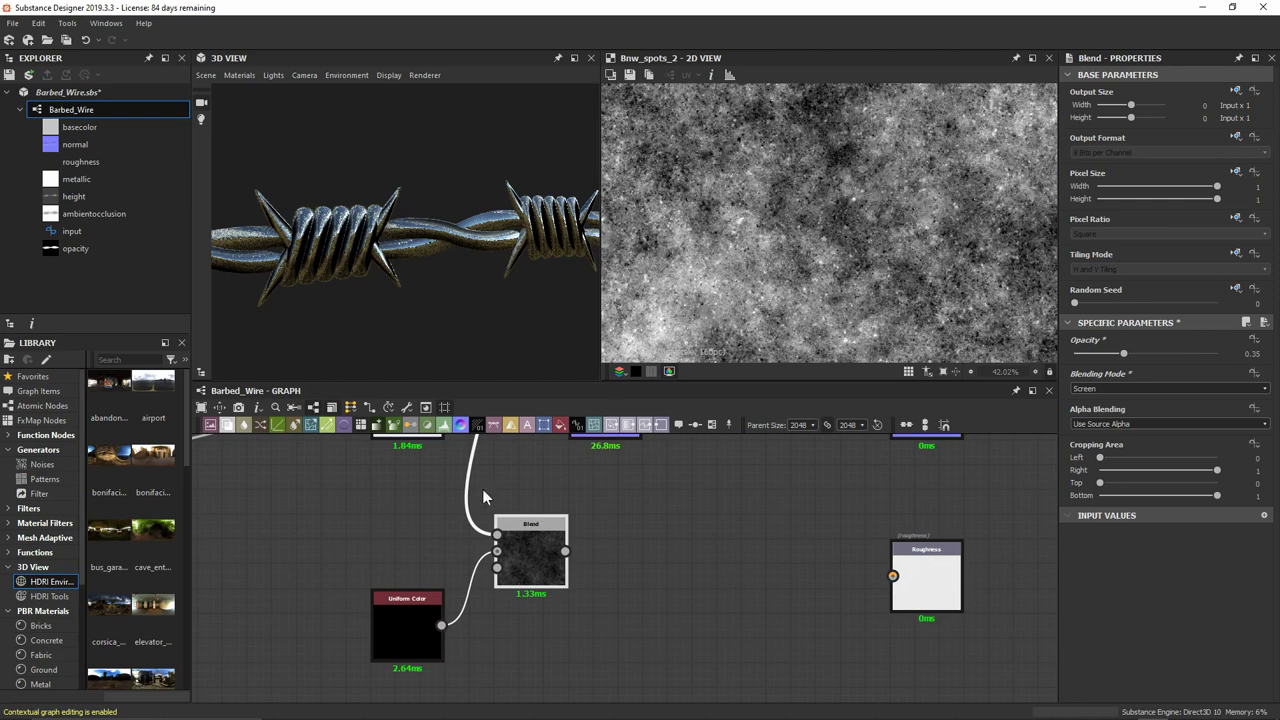
pyautogui.doubleClick(400, 622)
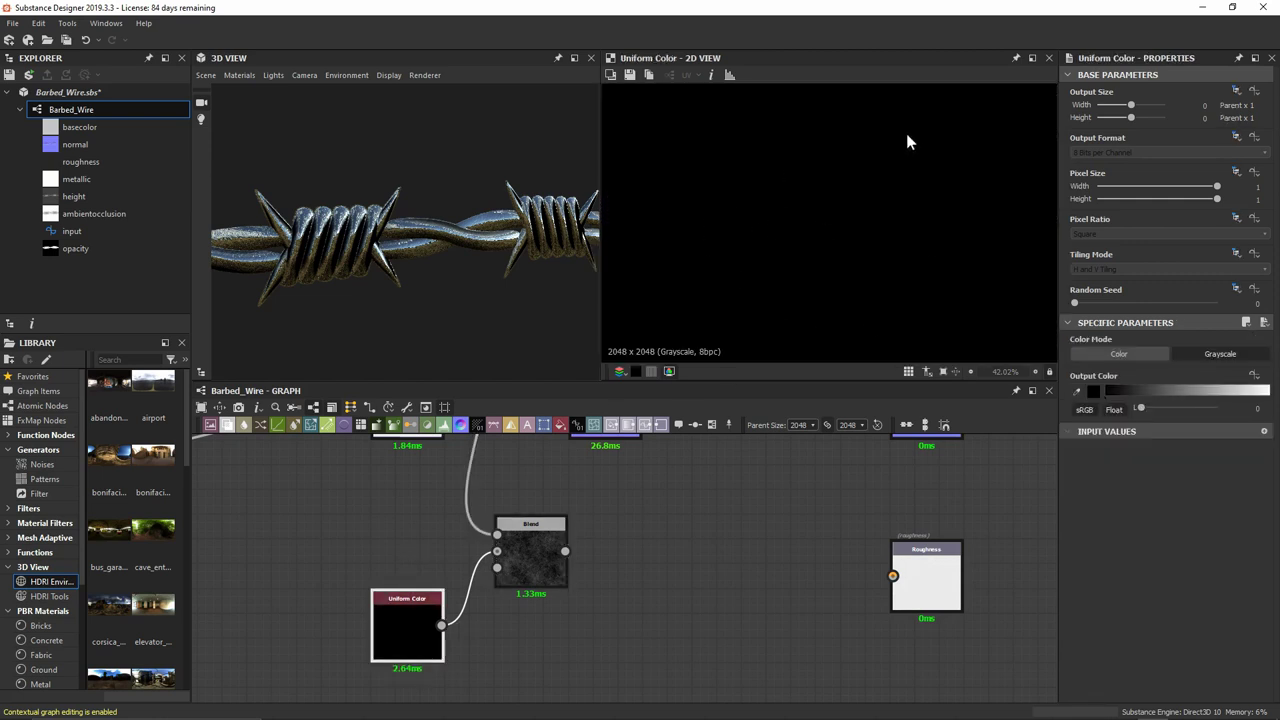
pyautogui.doubleClick(520, 560)
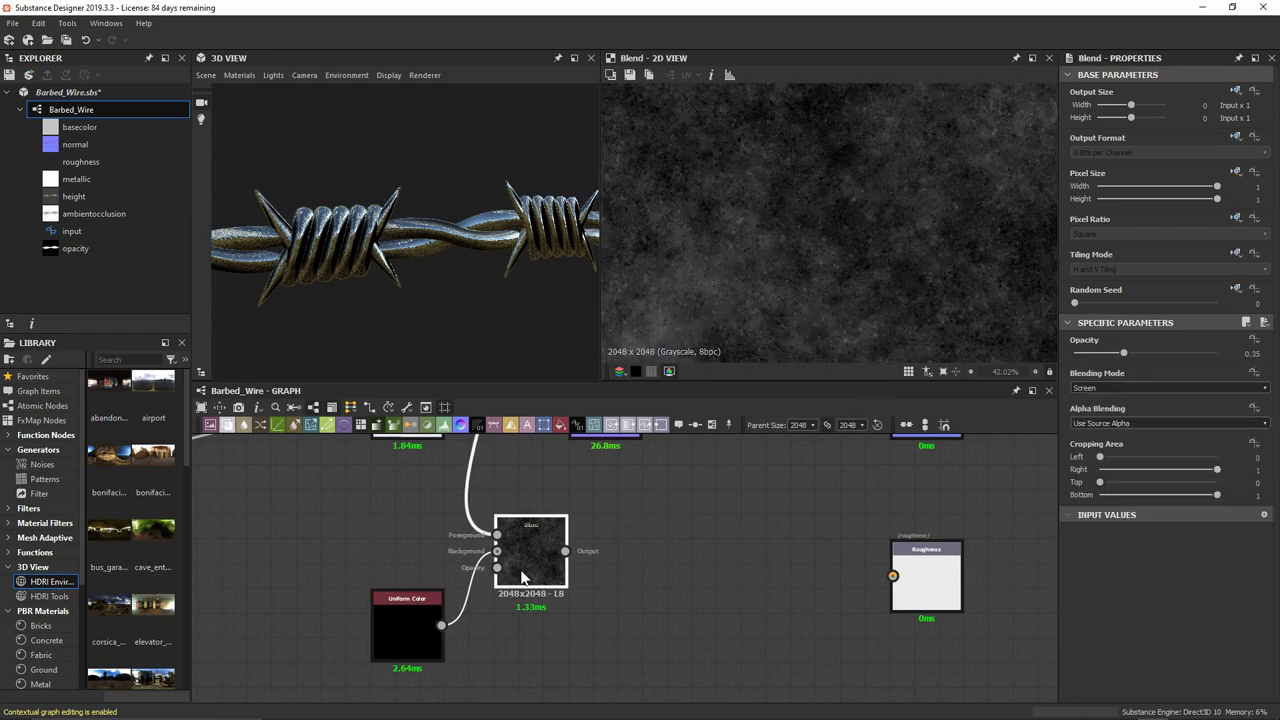
# Set the Uniform Color's grayscale value to 0.37 and check the blended result in the 2D view.
pyautogui.click(404, 625)
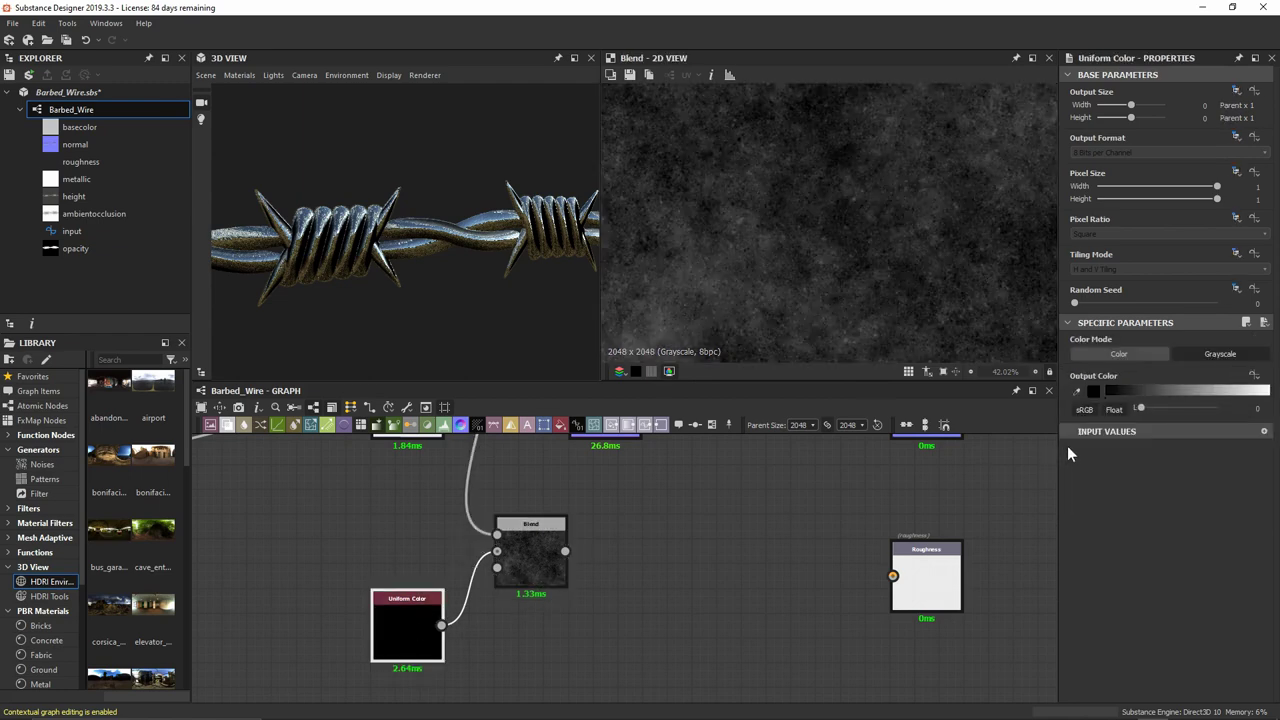
pyautogui.moveTo(1138, 410); pyautogui.dragTo(1172, 415)
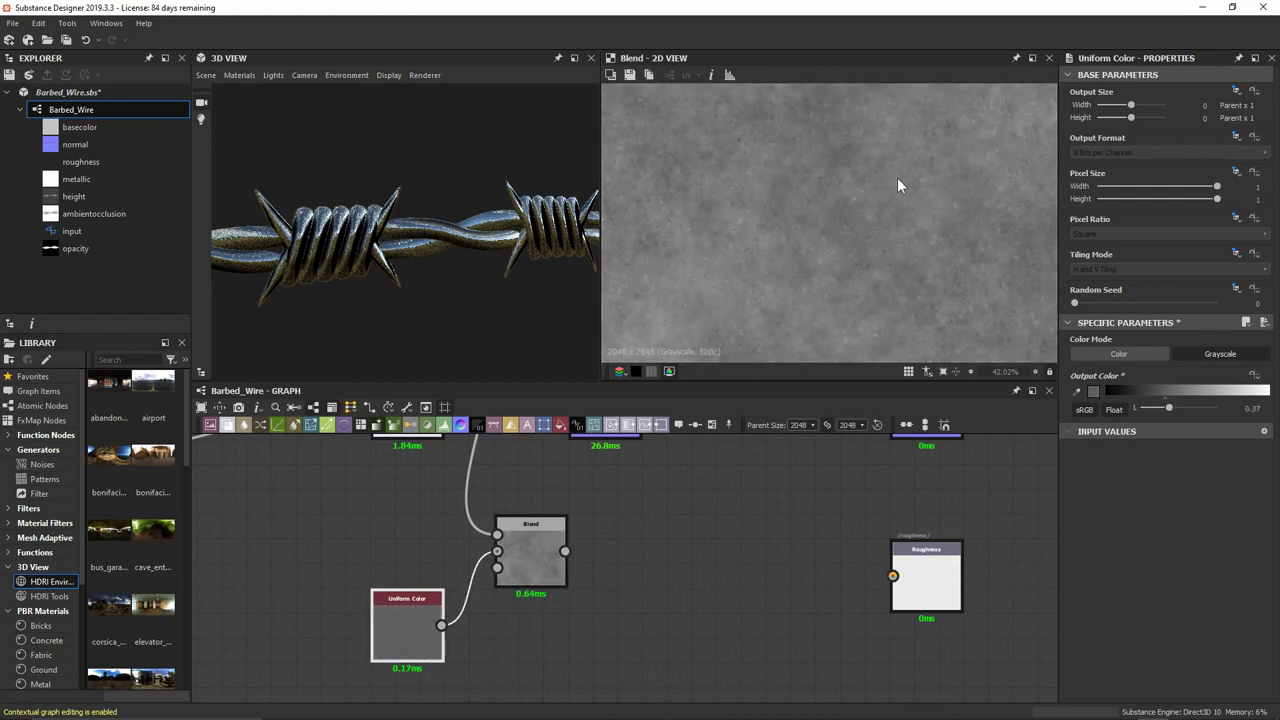
pyautogui.moveTo(843, 171); pyautogui.dragTo(718, 288, button='middle')
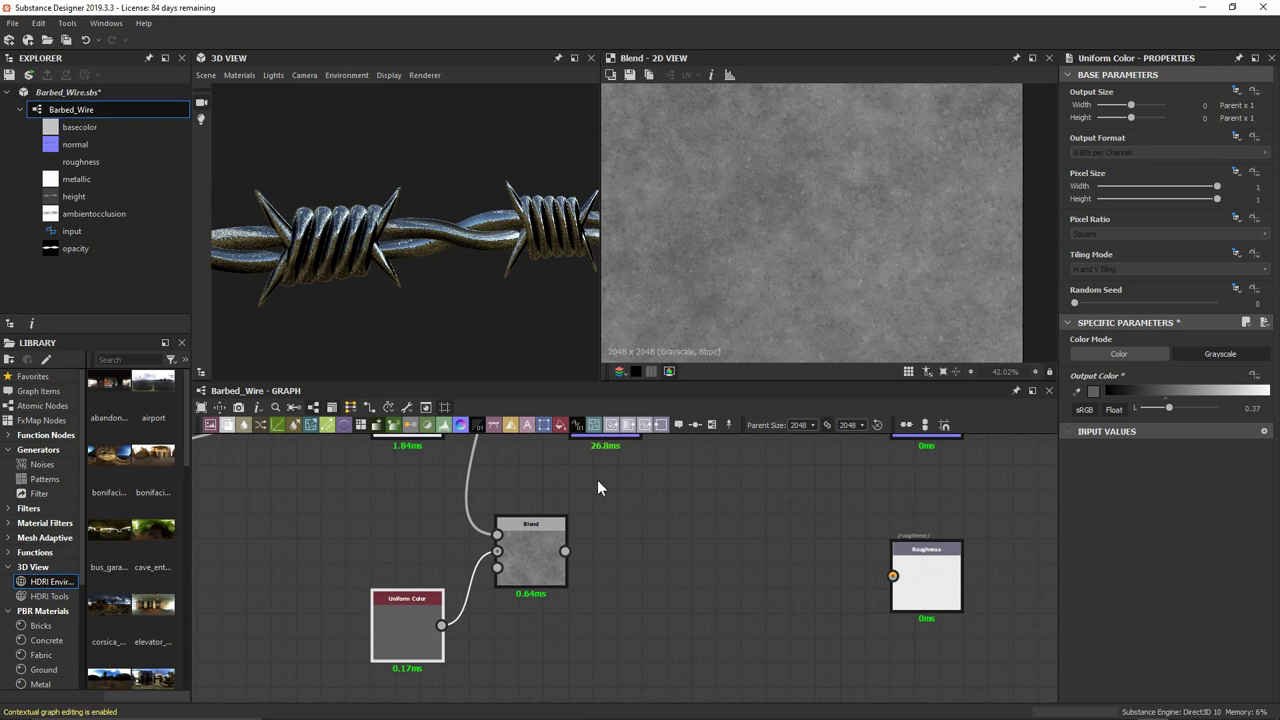
# Connect the Blend node's output to the Roughness output.
pyautogui.moveTo(541, 624); pyautogui.dragTo(549, 584, button='middle')
pyautogui.click(549, 584)
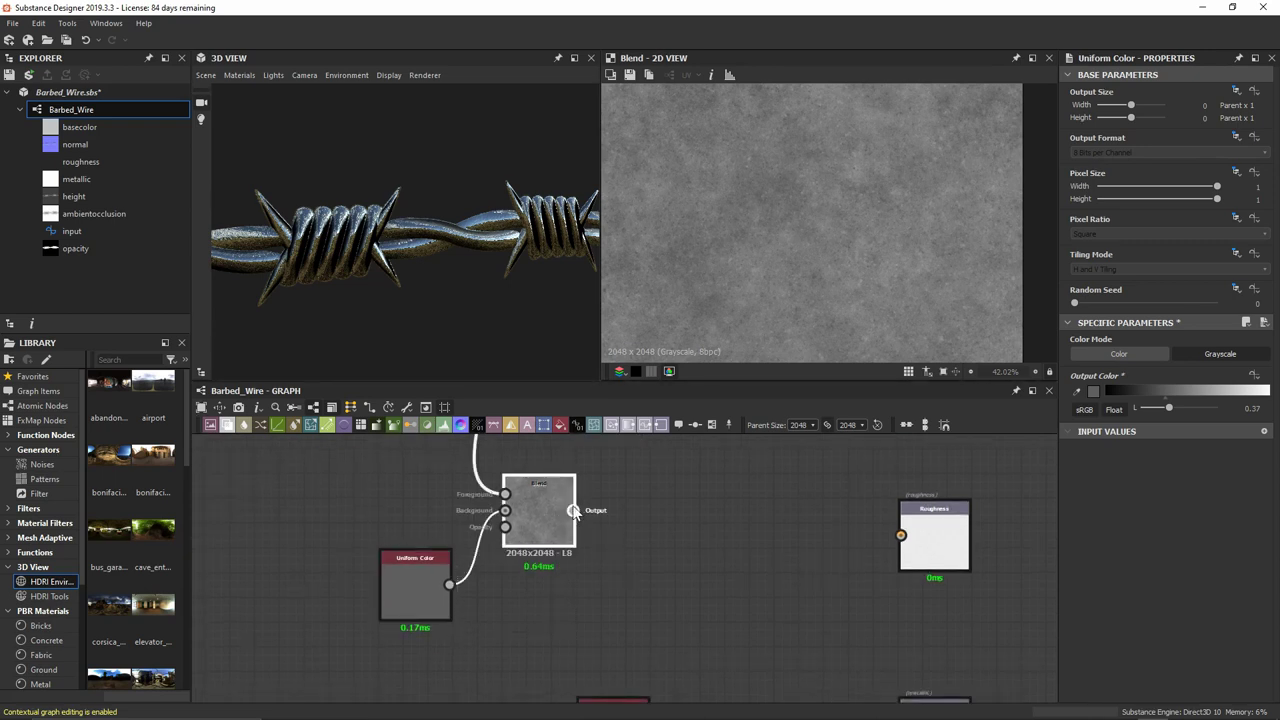
pyautogui.moveTo(573, 510); pyautogui.dragTo(955, 540)
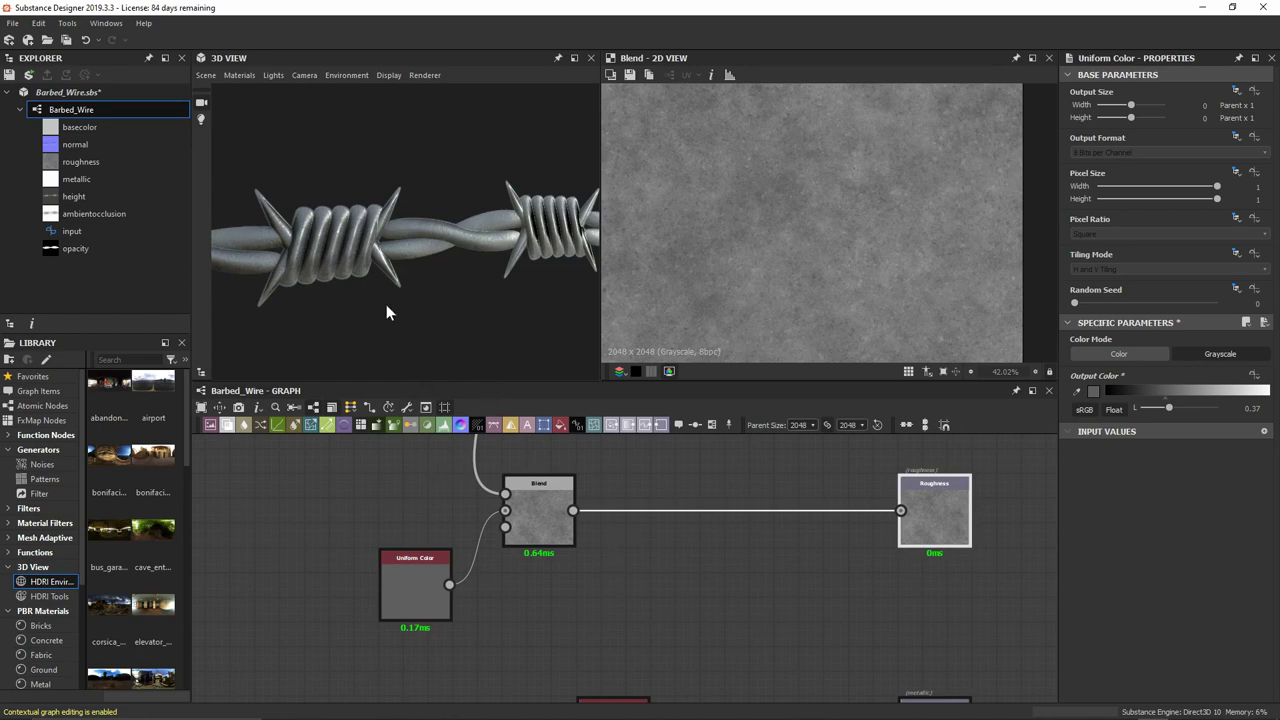
# Set the Uniform Color's grayscale value to 0.15 and check the wire's reflections in the 3D view.
pyautogui.moveTo(387, 306); pyautogui.dragTo(369, 274)
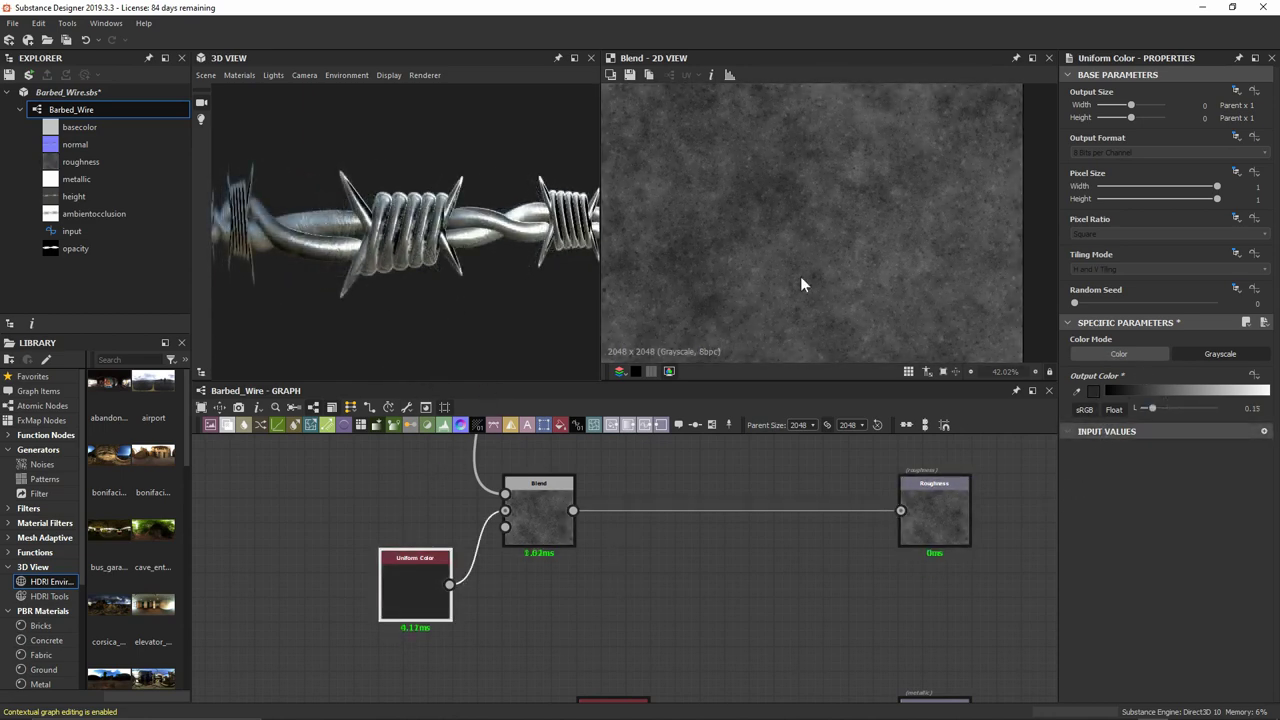
pyautogui.scroll(-3, 430, 183)
pyautogui.moveTo(425, 183); pyautogui.dragTo(538, 216)
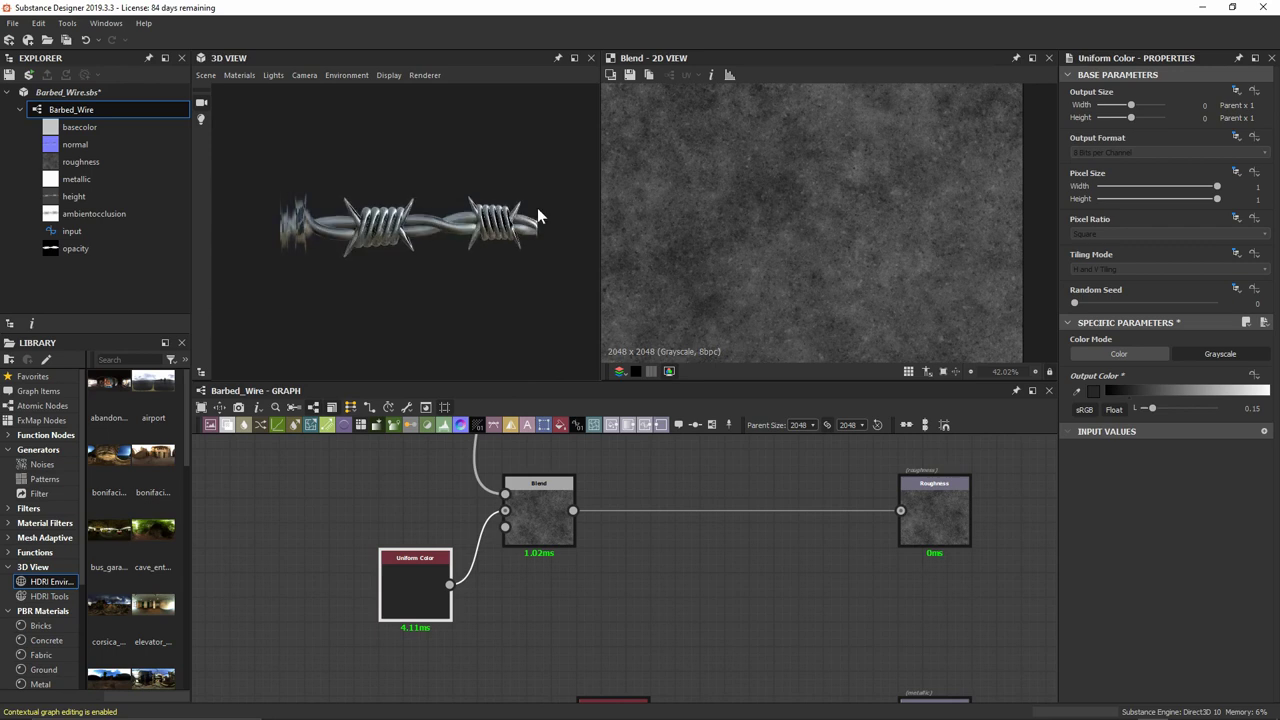
pyautogui.keyDown('ctrl'); pyautogui.keyDown('shift'); pyautogui.moveTo(538, 216); pyautogui.dragTo(484, 218, button='right'); pyautogui.keyUp('shift'); pyautogui.keyUp('ctrl')
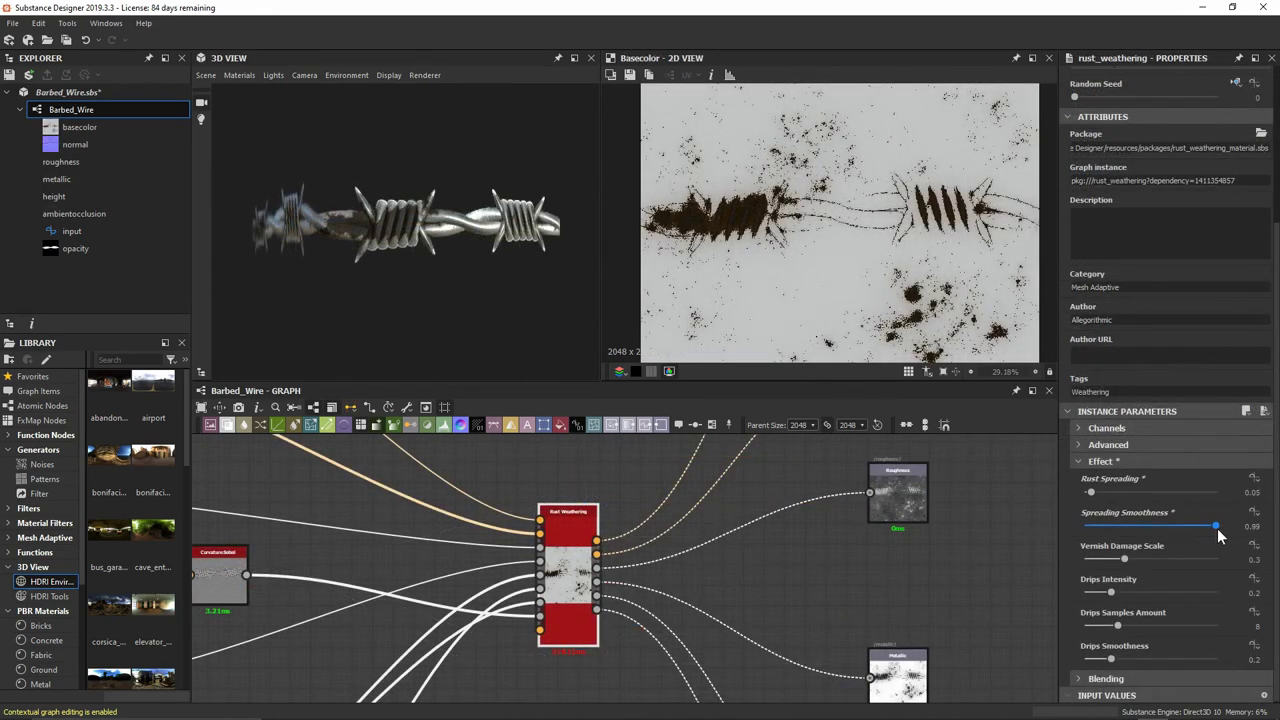
# Set the Rust Weathering node's Spreading Smoothness to 0.
pyautogui.moveTo(1216, 527); pyautogui.dragTo(1013, 530)
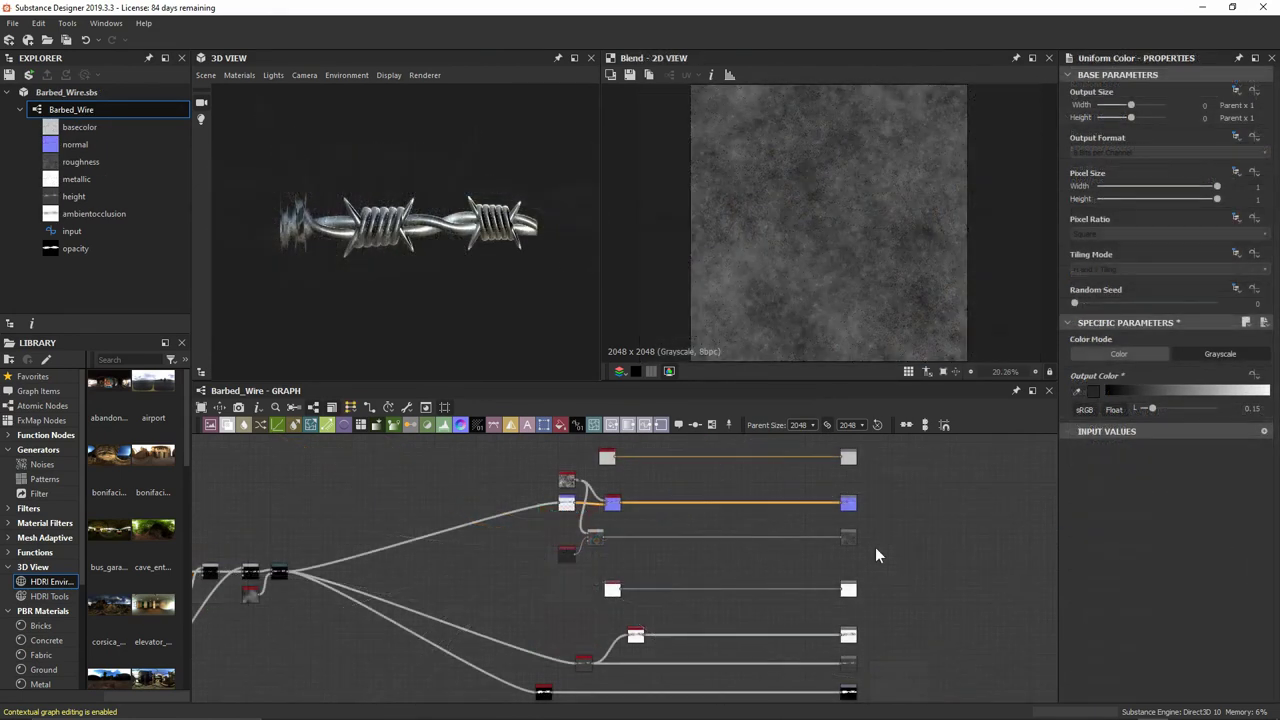
# Add a Rust Weathering node and place it between the channel nodes and the material outputs.
pyautogui.press('space')
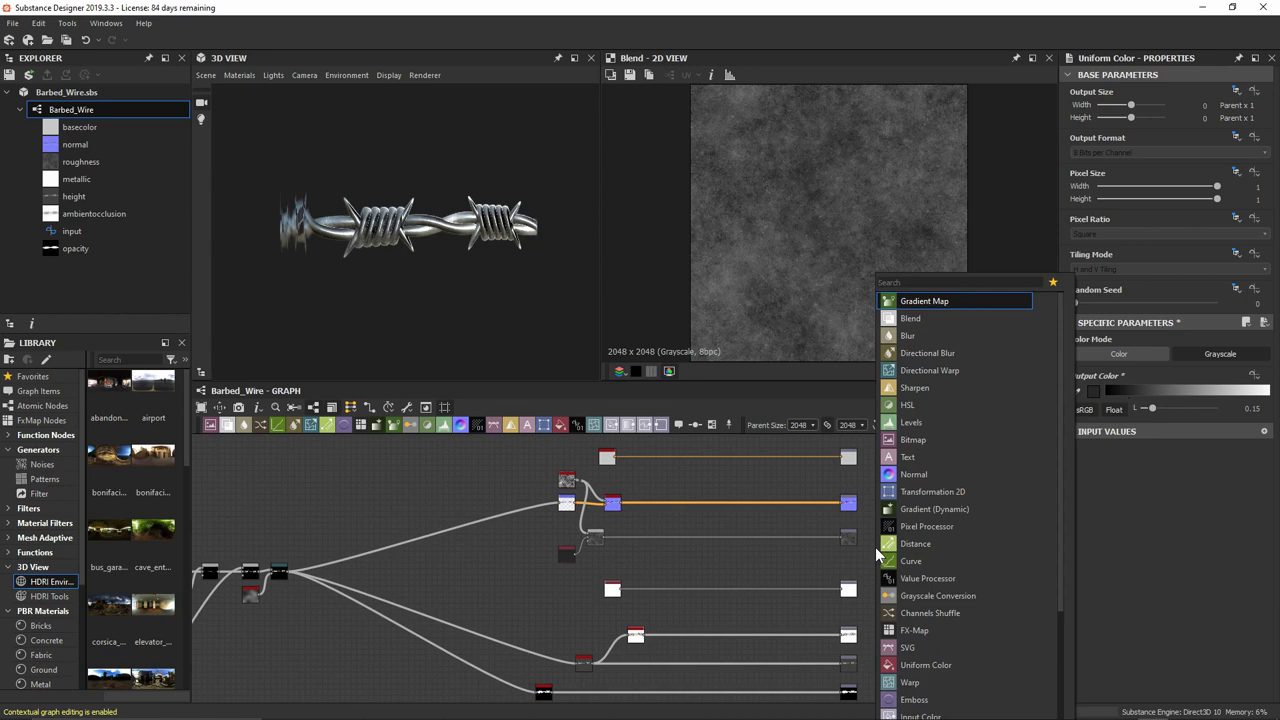
pyautogui.write('rust')
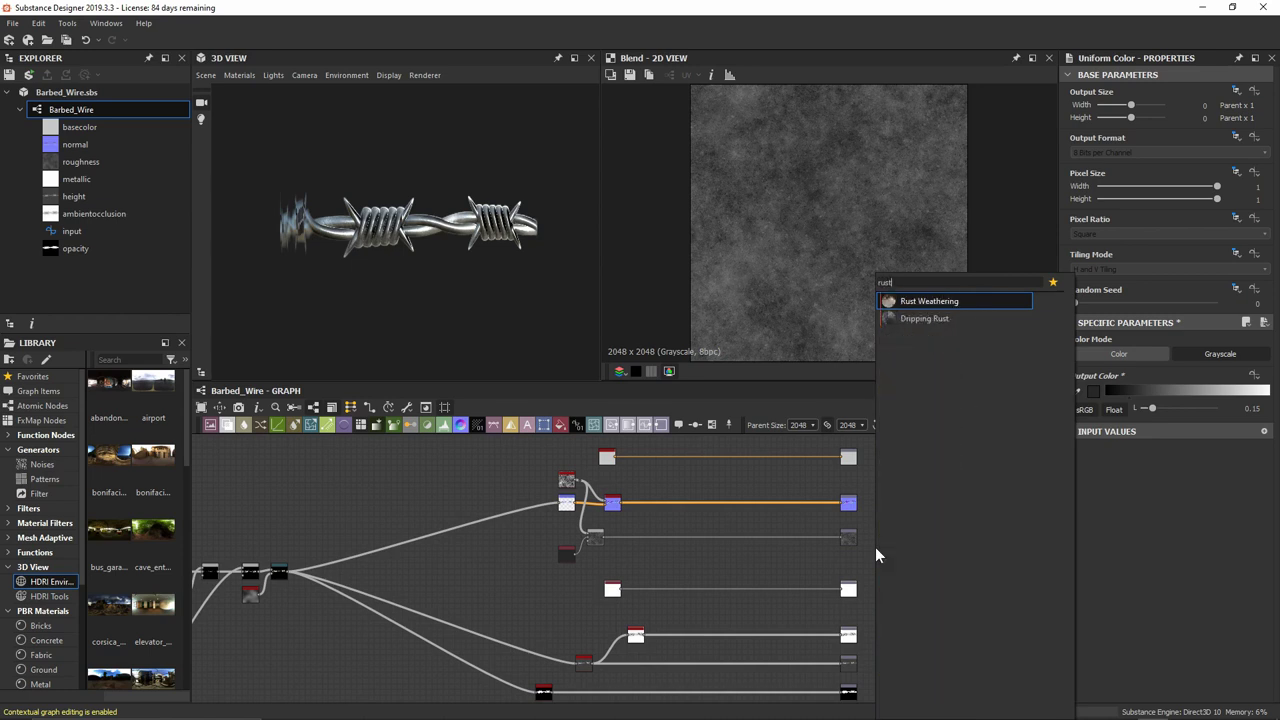
pyautogui.click(929, 301)
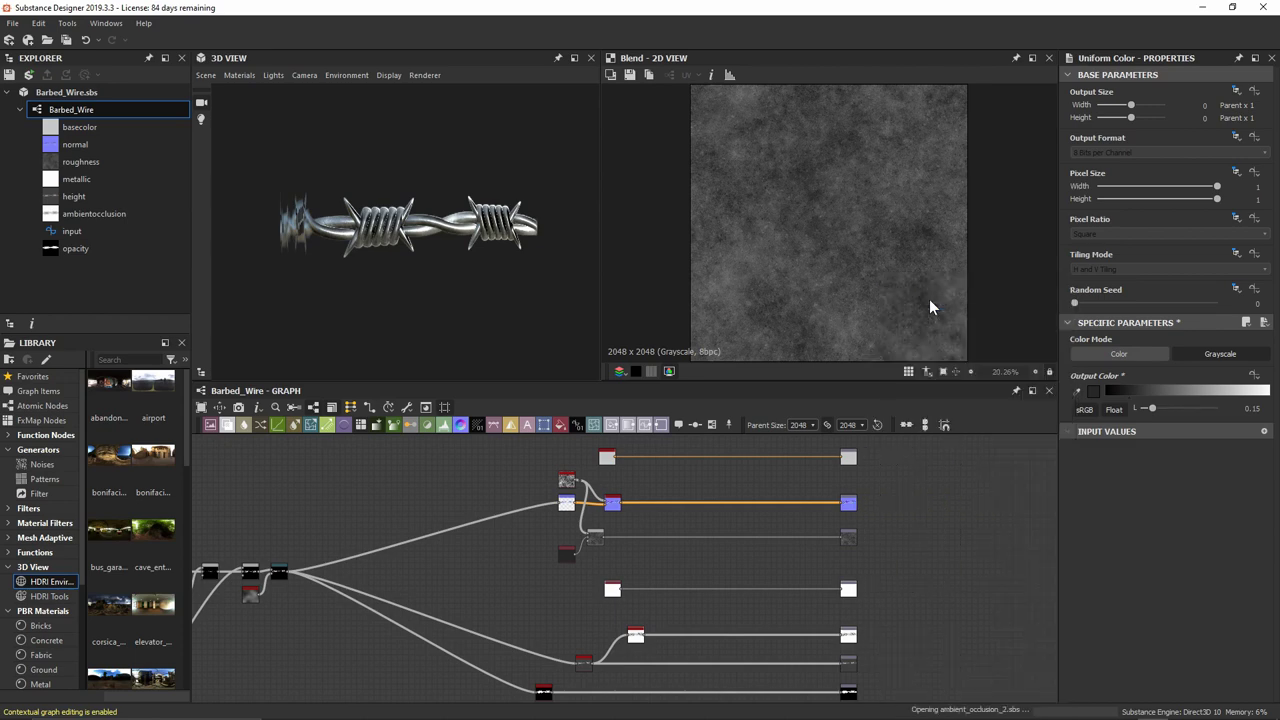
pyautogui.scroll(2, 886, 568)
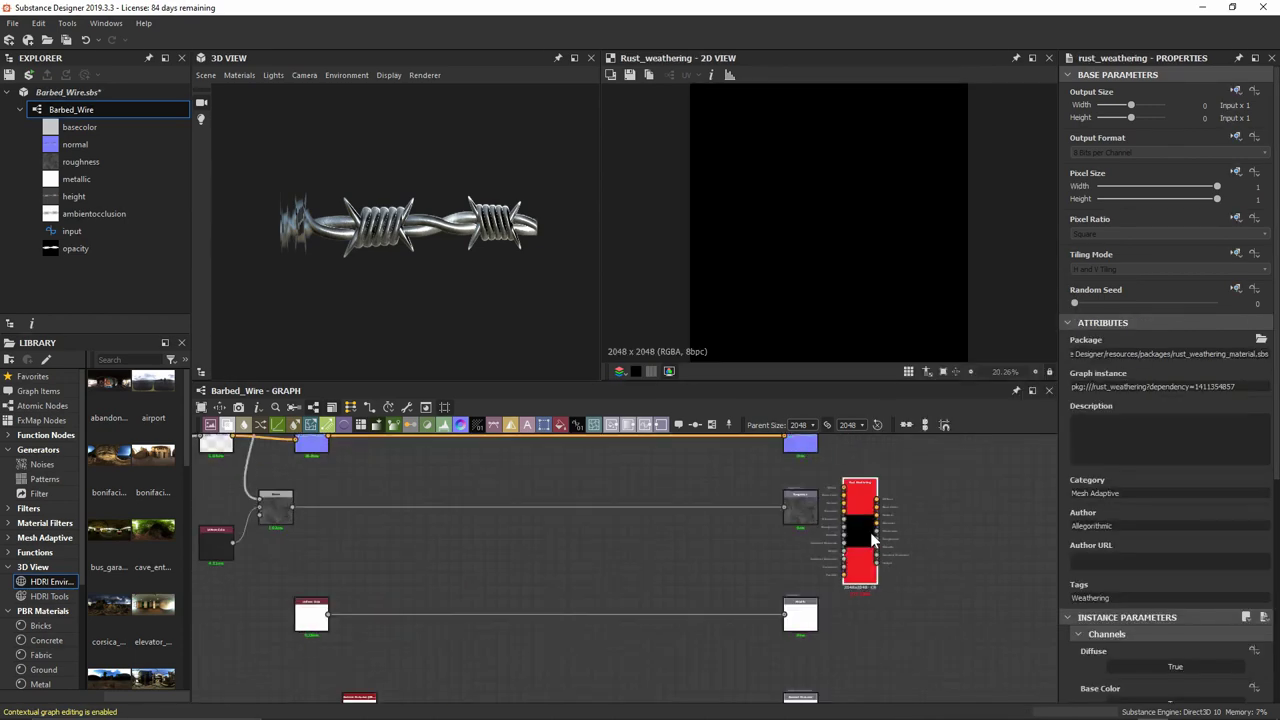
pyautogui.moveTo(870, 532); pyautogui.dragTo(636, 564)
# Turn off the Diffuse, Specular and Glossiness channels on the Rust Weathering node.
pyautogui.scroll(4, 636, 564)
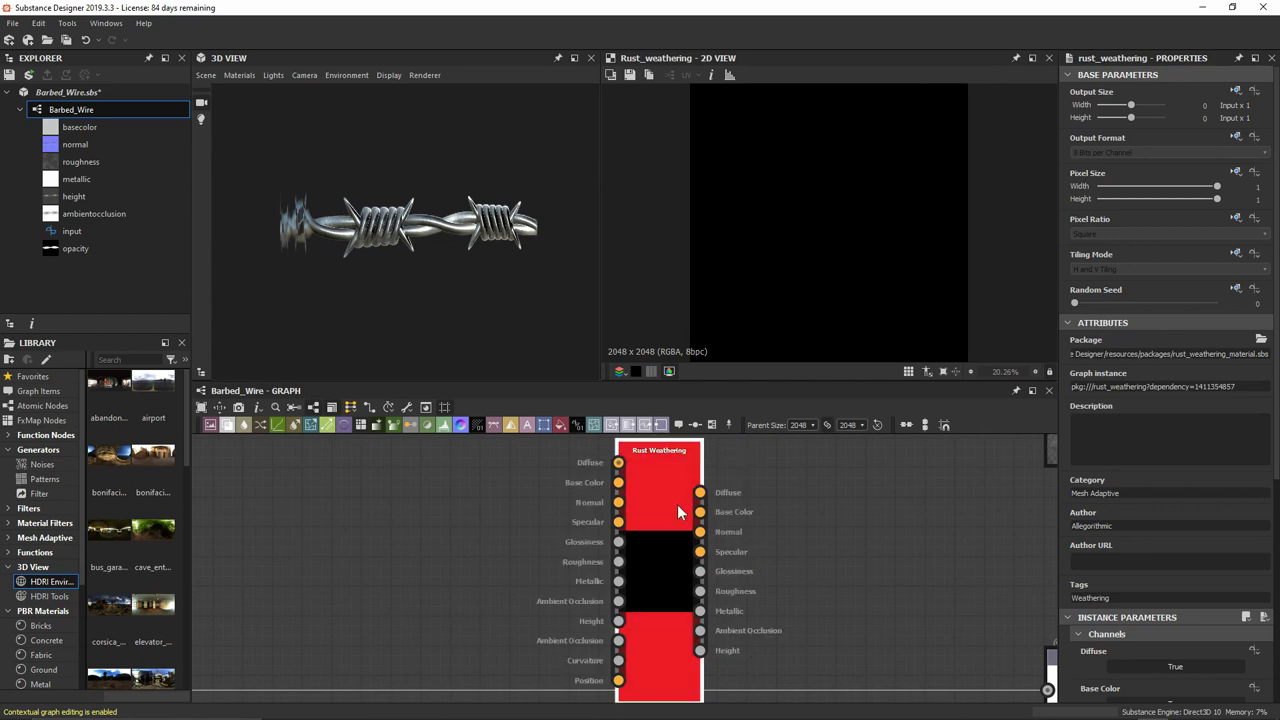
pyautogui.moveTo(960, 487)
pyautogui.mouseDown(button='middle')
pyautogui.moveTo(875, 534)
pyautogui.moveTo(980, 466)
pyautogui.moveTo(976, 484)
pyautogui.mouseUp(button='middle')
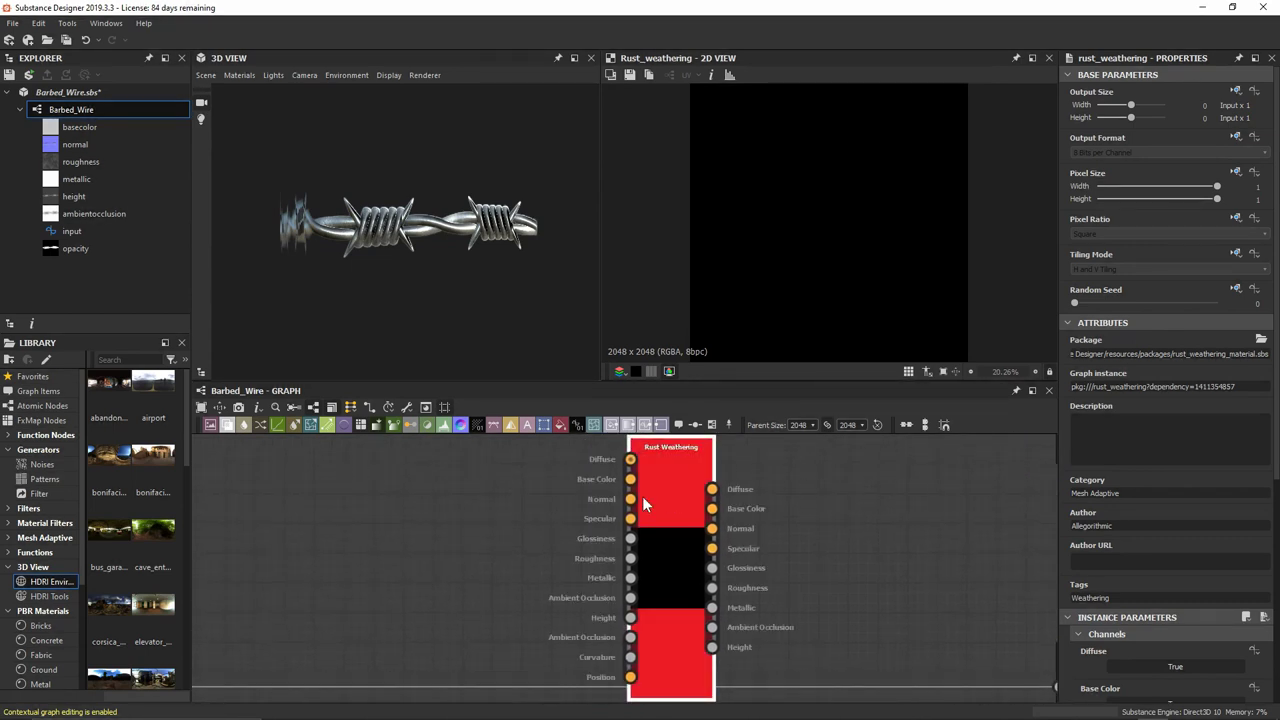
pyautogui.scroll(-7, 1150, 510)
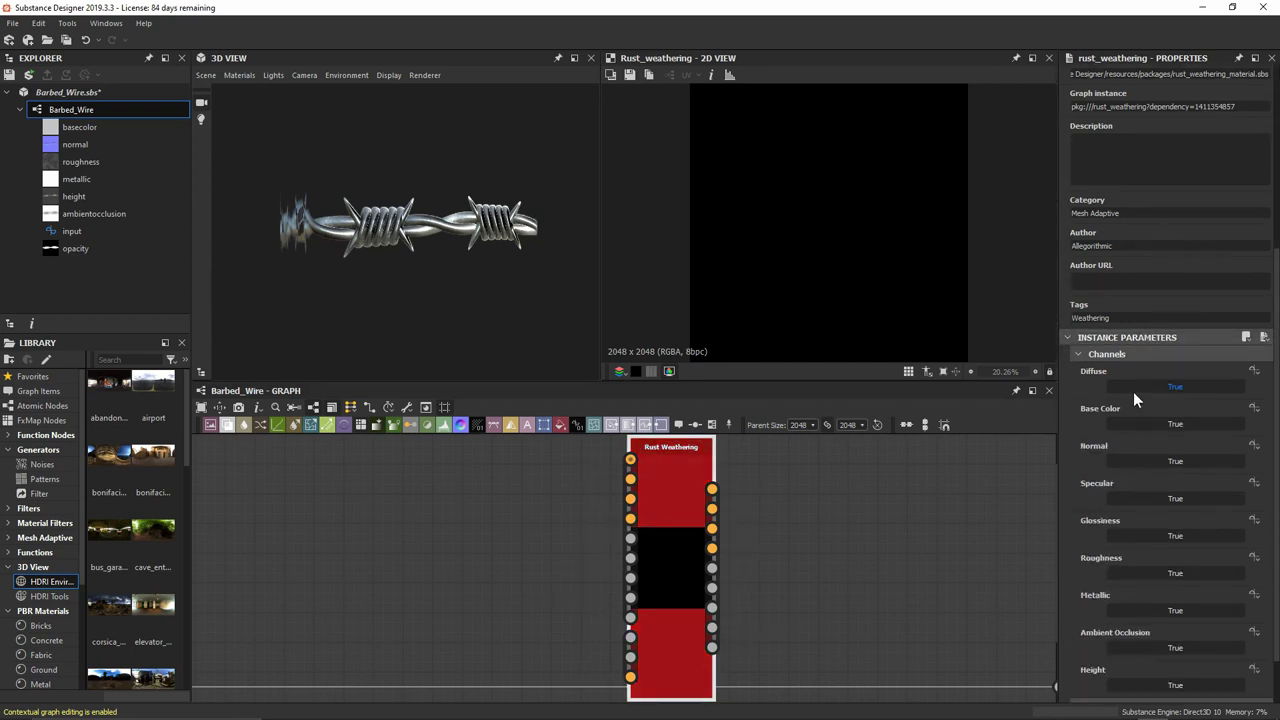
pyautogui.click(1135, 392)
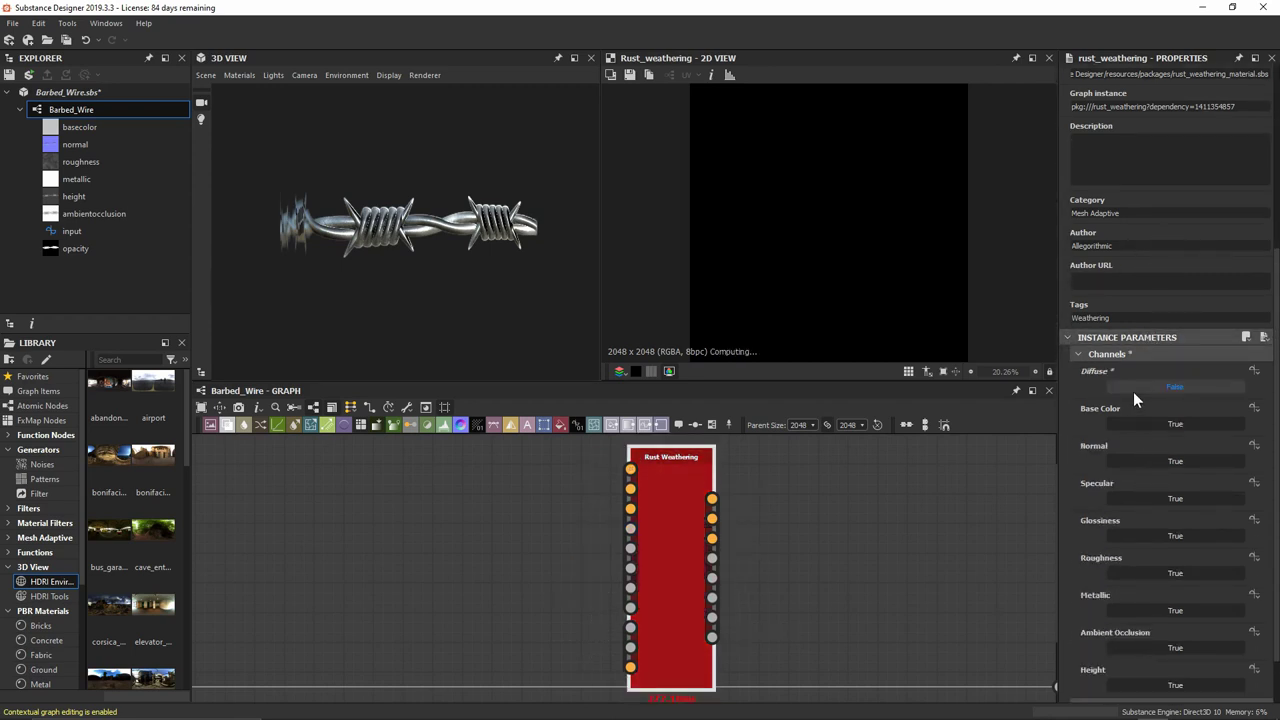
pyautogui.click(1133, 501)
pyautogui.click(1133, 534)
pyautogui.scroll(-1, 1133, 534)
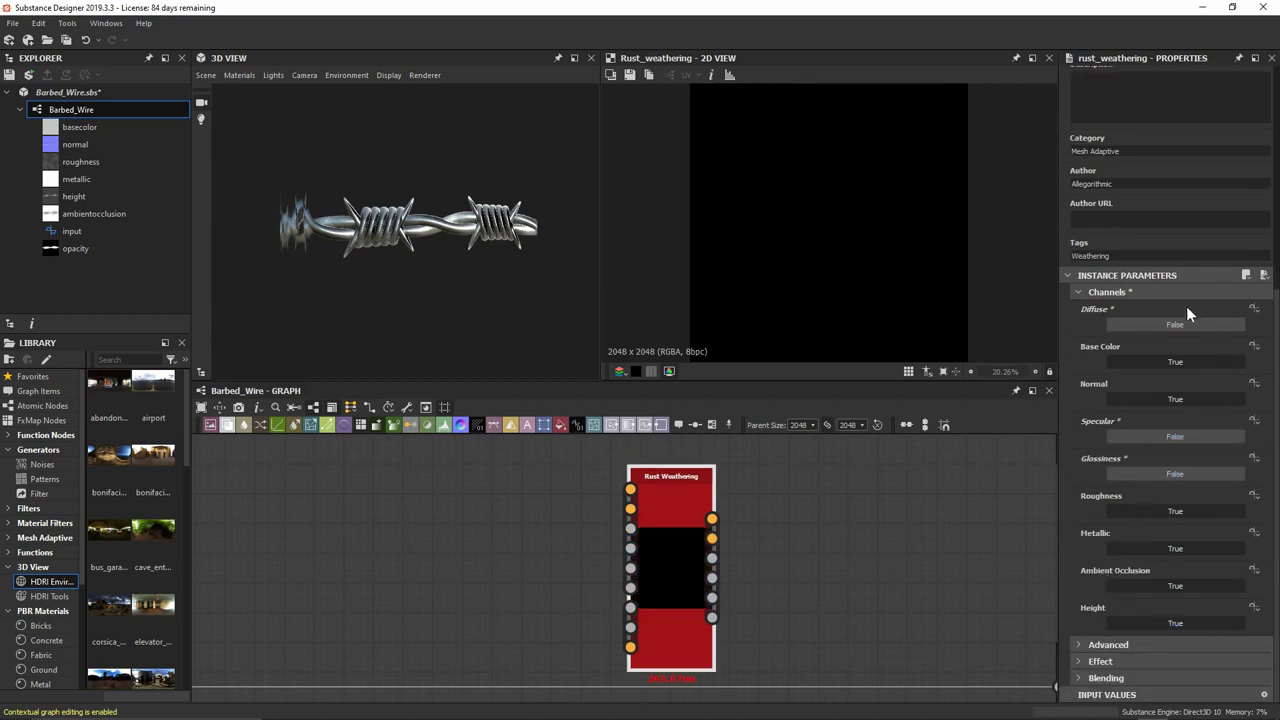
# Route the Base Color, Normal, Roughness, Metallic, Ambient Occlusion and Height channels through the Rust Weathering node into their material outputs.
pyautogui.moveTo(784, 574); pyautogui.dragTo(850, 591, button='middle')
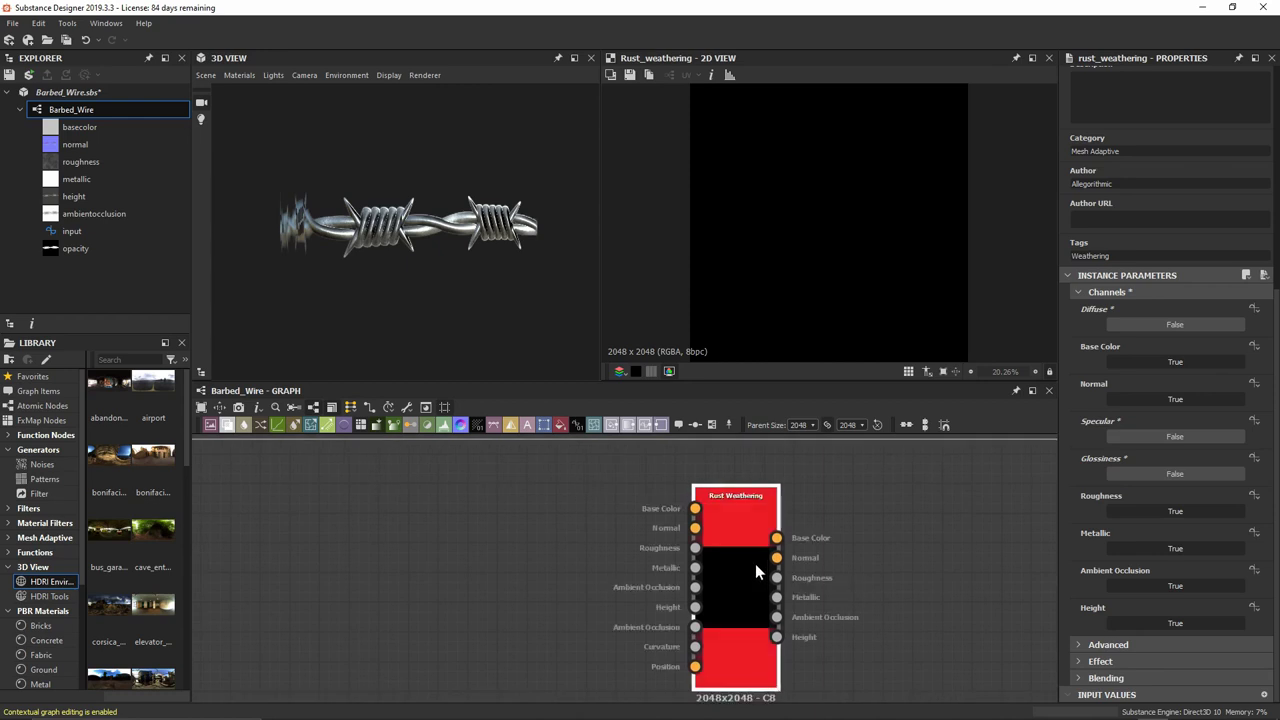
pyautogui.moveTo(755, 563); pyautogui.dragTo(712, 551)
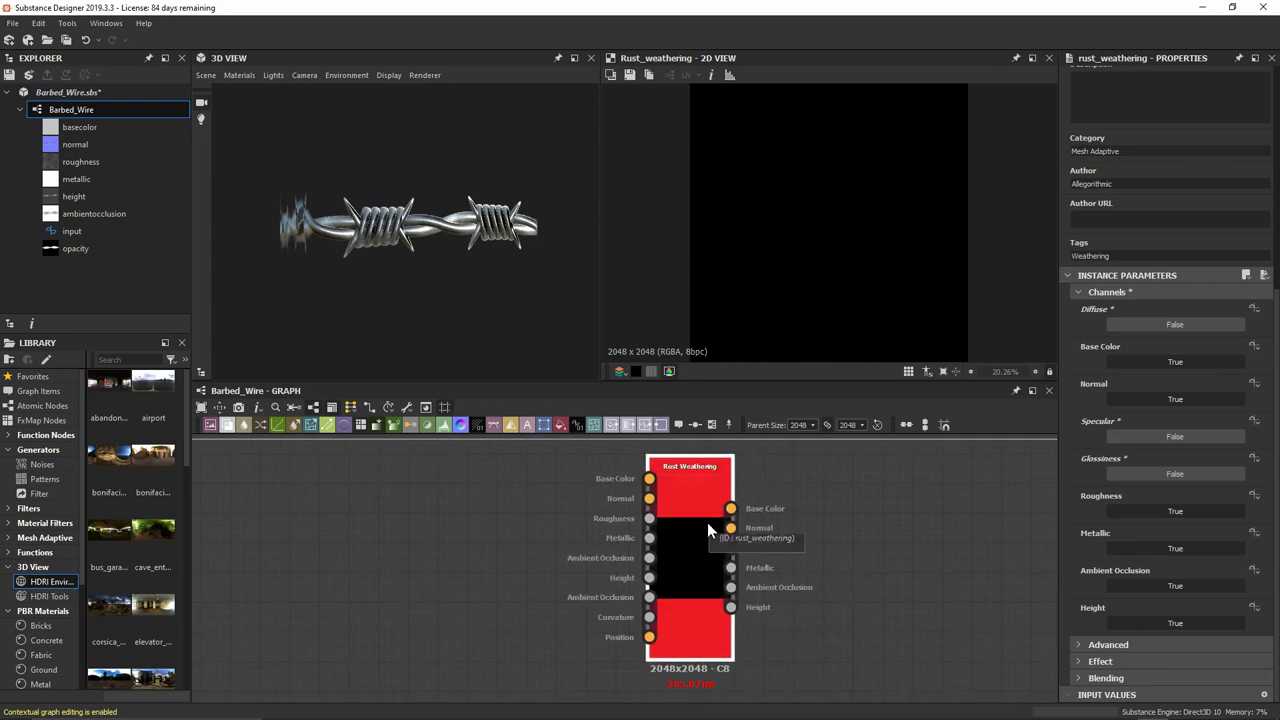
pyautogui.scroll(-8, 707, 522)
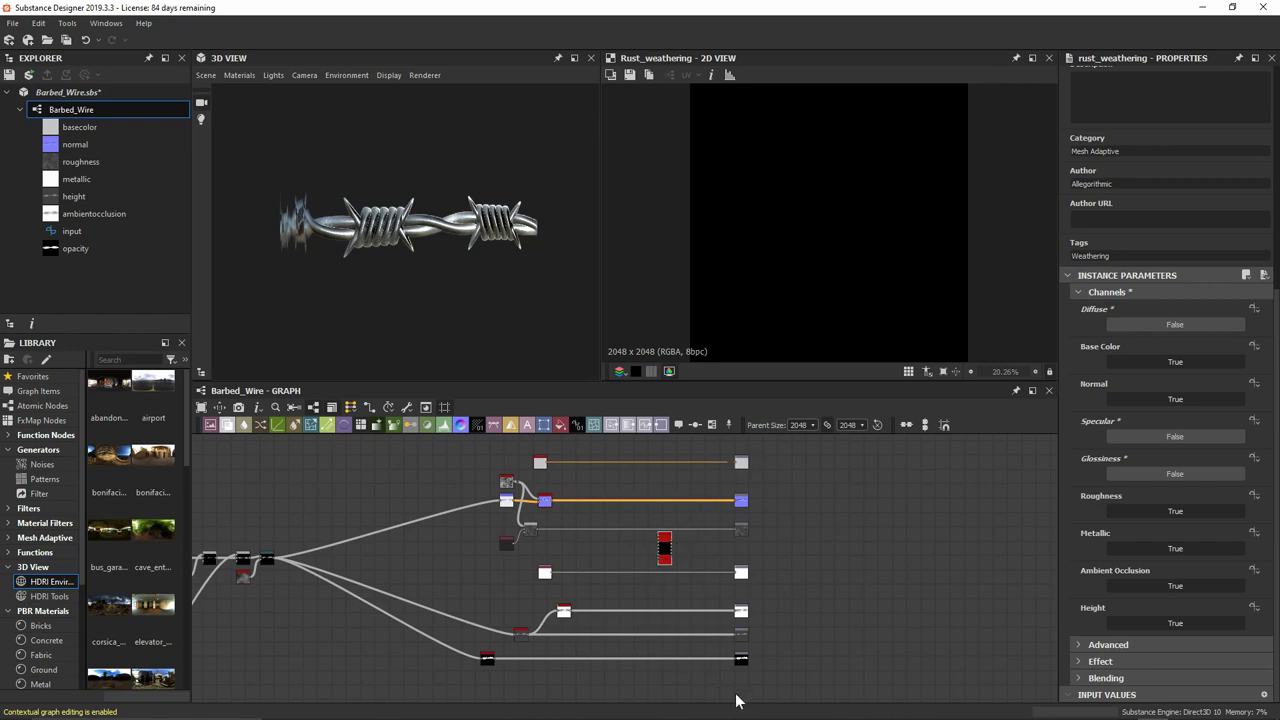
pyautogui.scroll(3, 684, 590)
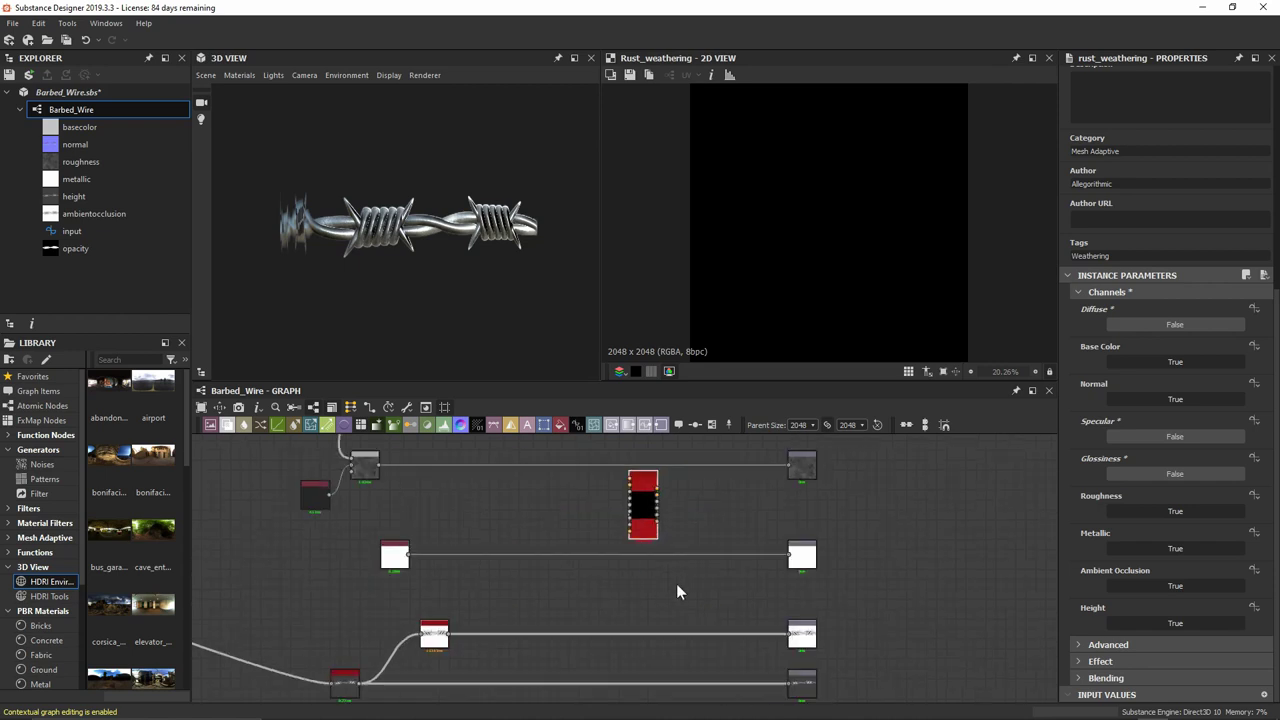
pyautogui.moveTo(580, 478); pyautogui.dragTo(607, 516, button='middle')
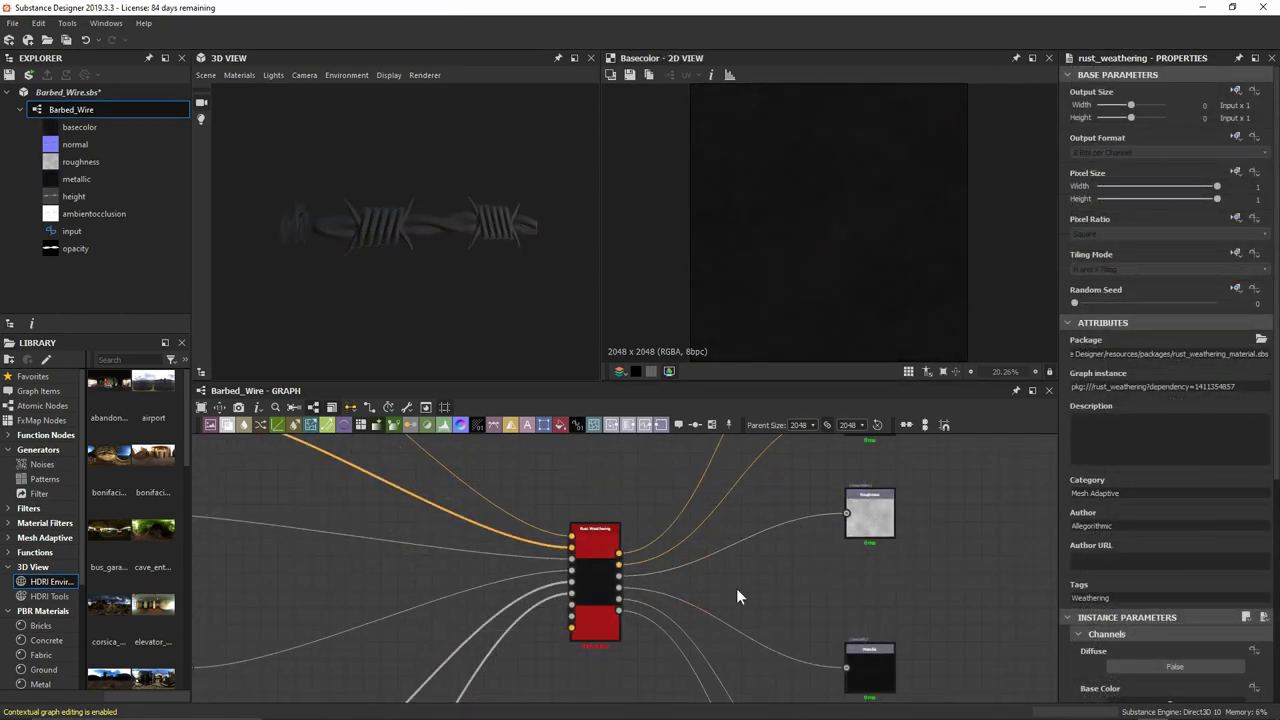
pyautogui.moveTo(531, 265)
pyautogui.mouseDown()
pyautogui.moveTo(399, 276)
pyautogui.moveTo(400, 298)
pyautogui.moveTo(475, 362)
pyautogui.moveTo(516, 268)
pyautogui.moveTo(552, 270)
pyautogui.moveTo(541, 265)
pyautogui.mouseUp()
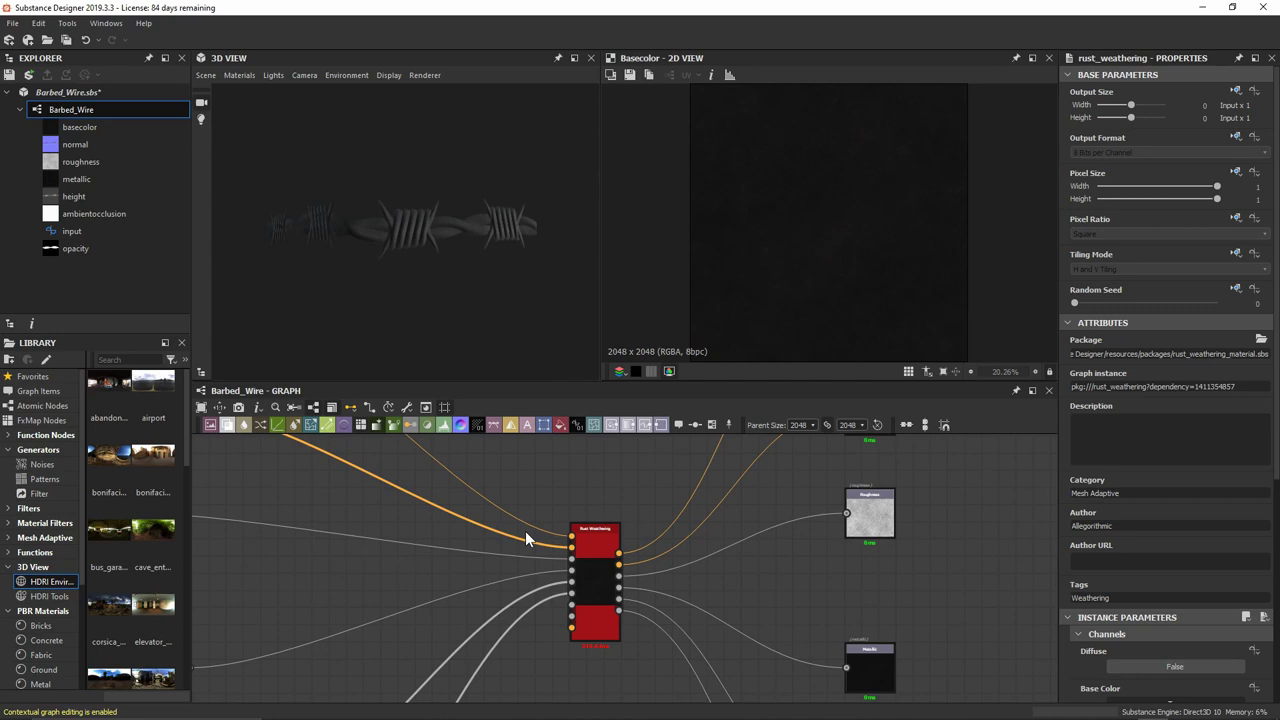
# Connect the Ambient Occlusion node's output also to the Rust Weathering node's second Ambient Occlusion input, above Curvature.
pyautogui.scroll(2, 527, 540)
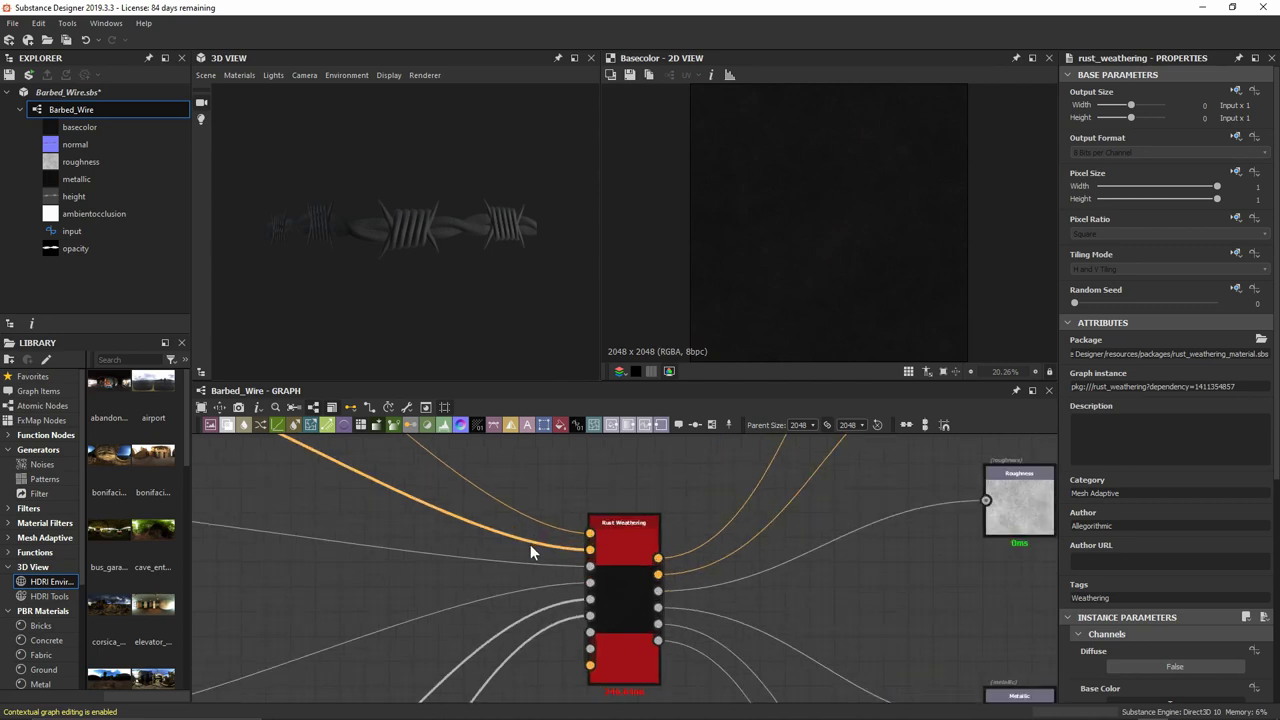
pyautogui.scroll(4, 530, 548)
pyautogui.moveTo(665, 520); pyautogui.dragTo(652, 546, button='middle')
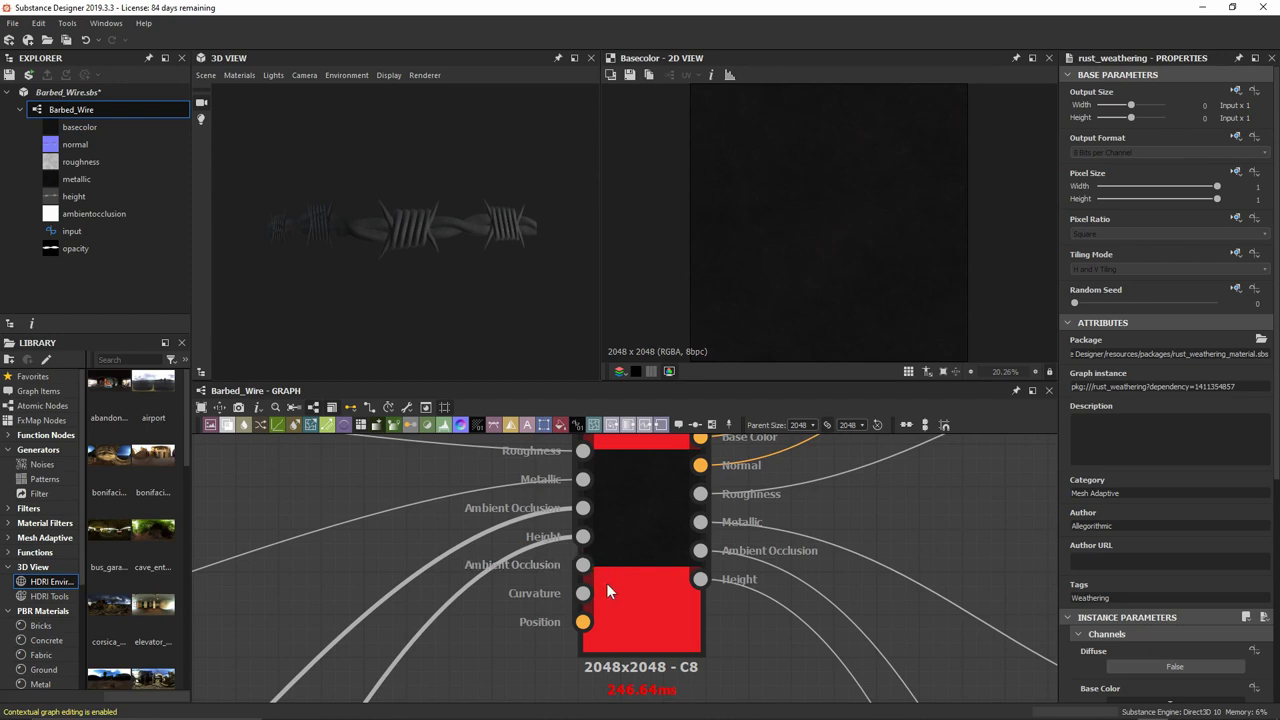
pyautogui.click(635, 424)
pyautogui.moveTo(634, 466); pyautogui.dragTo(616, 504, button='middle')
pyautogui.scroll(-1, 617, 492)
pyautogui.scroll(-2, 566, 628)
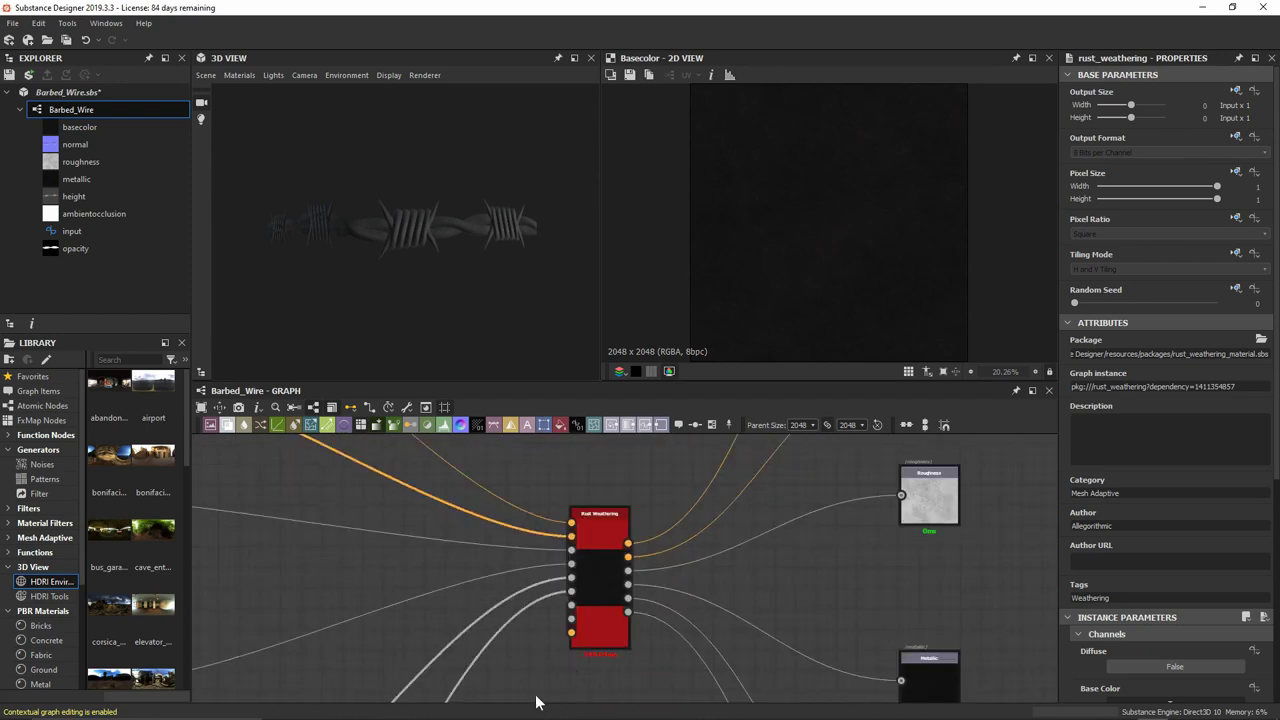
pyautogui.moveTo(558, 658); pyautogui.dragTo(734, 446, button='middle')
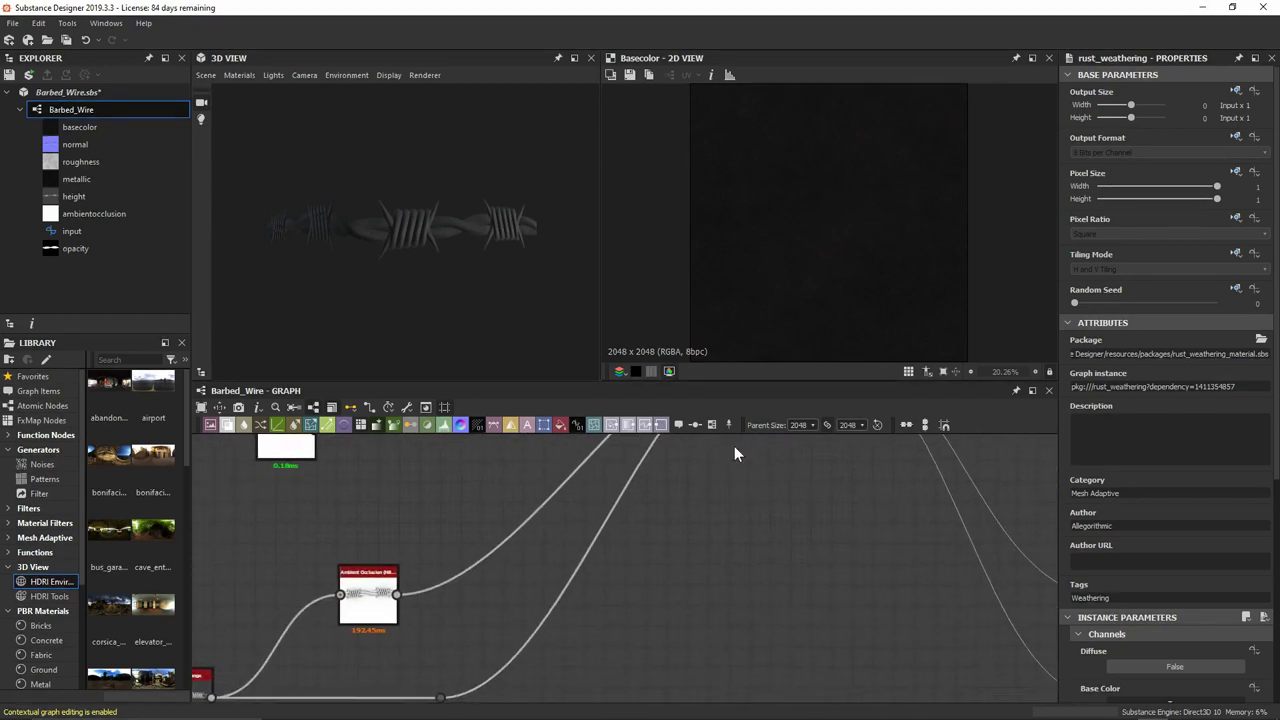
pyautogui.click(398, 594)
pyautogui.moveTo(668, 476); pyautogui.dragTo(457, 705, button='middle')
pyautogui.scroll(3, 561, 583)
pyautogui.moveTo(562, 585); pyautogui.dragTo(590, 551)
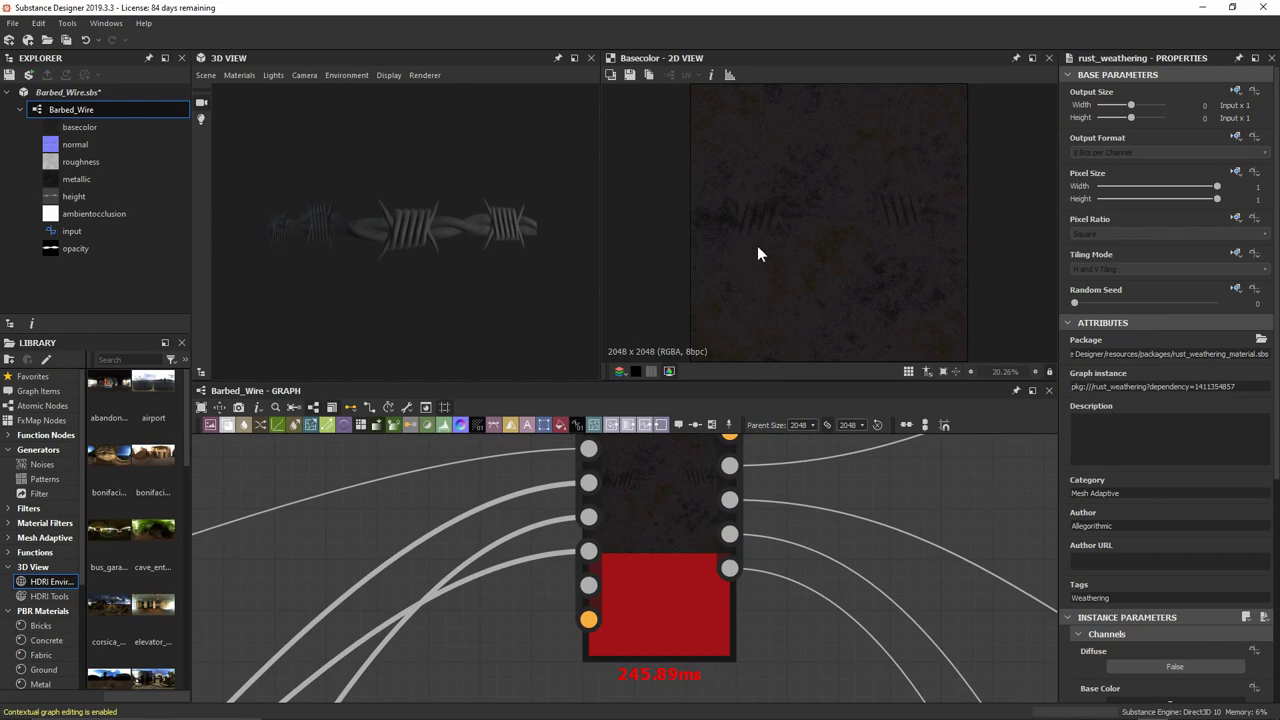
# Add a Curvature Sobel node fed by the Normal node's output and set its intensity to 1.
pyautogui.scroll(2, 805, 222)
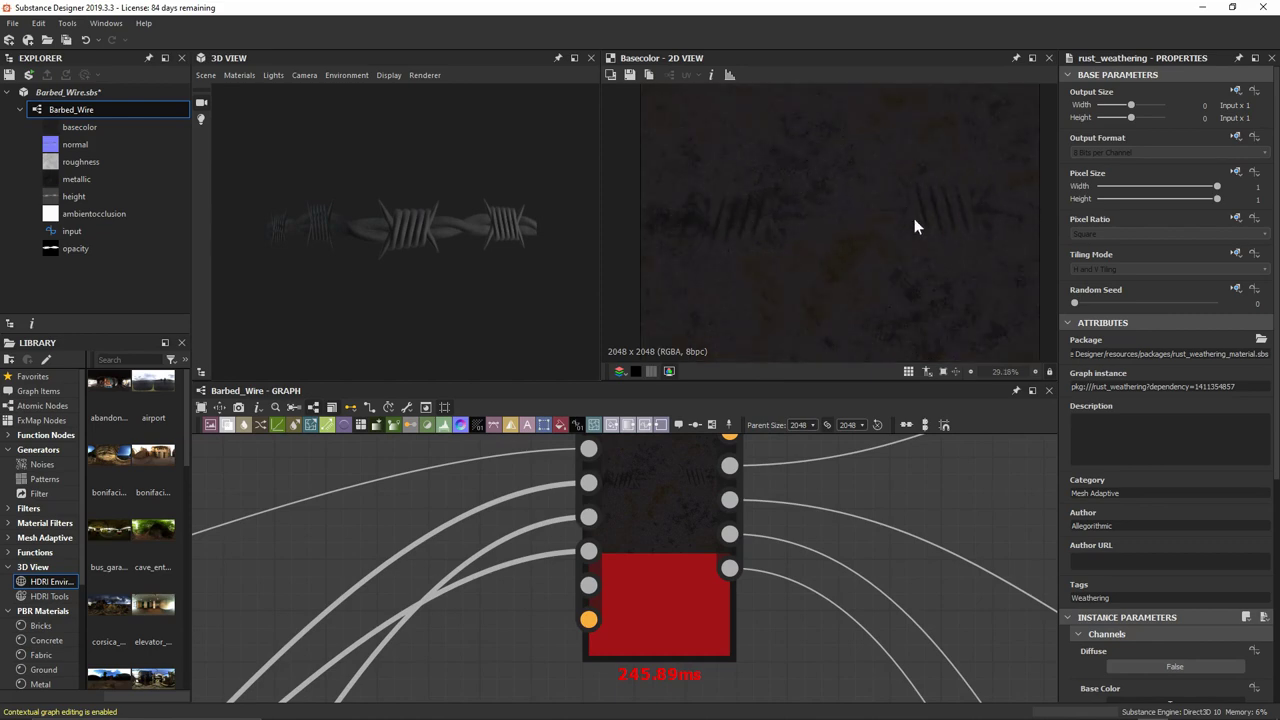
pyautogui.scroll(-5, 668, 522)
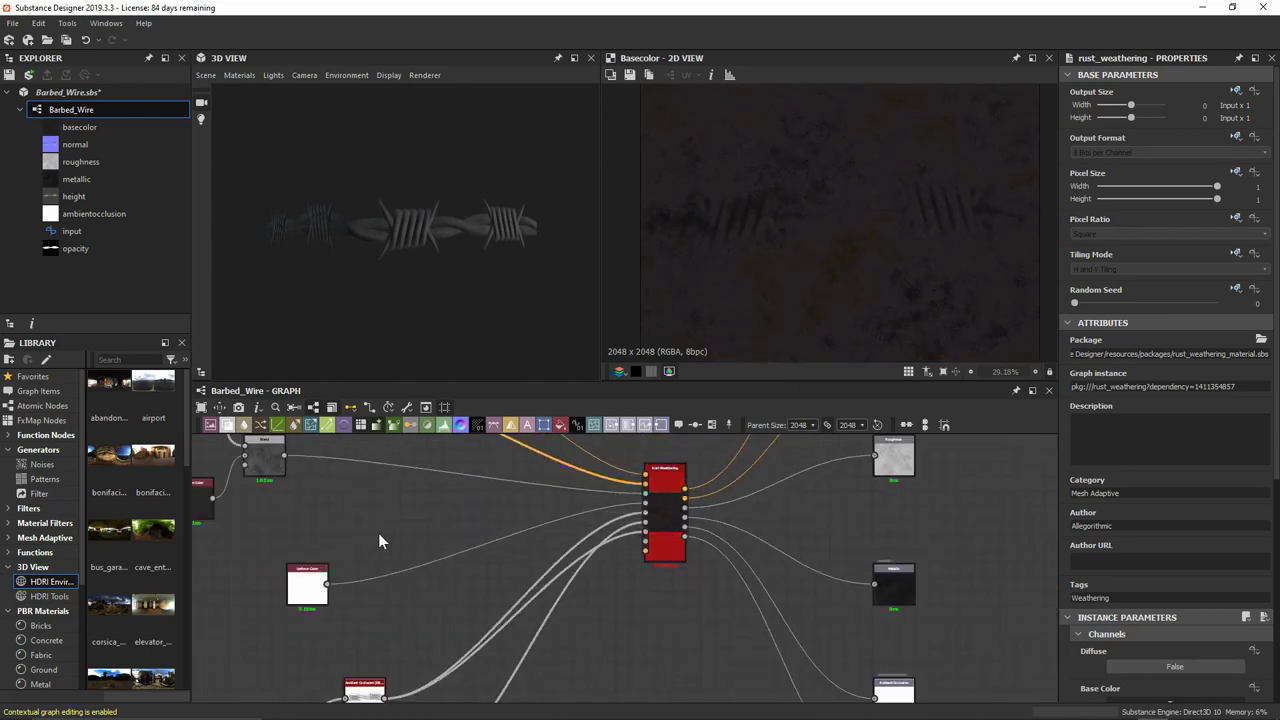
pyautogui.moveTo(378, 541); pyautogui.dragTo(446, 646, button='middle')
pyautogui.doubleClick(376, 482)
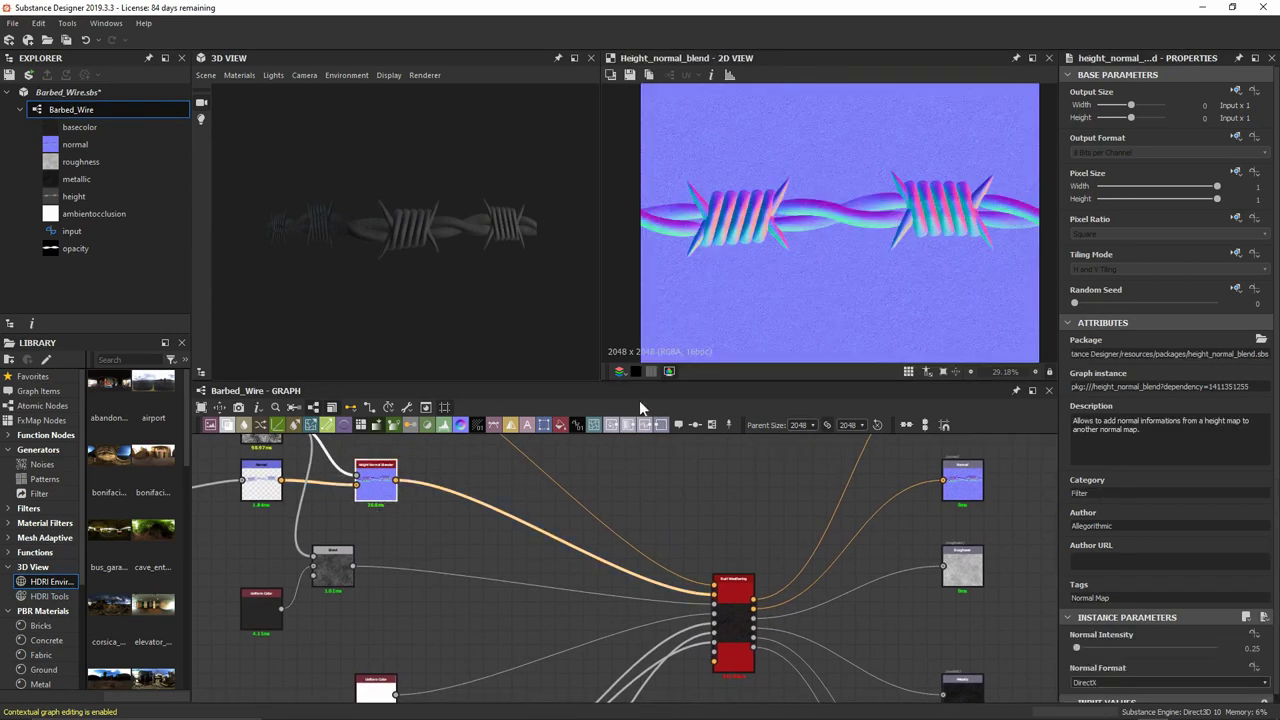
pyautogui.moveTo(262, 497); pyautogui.dragTo(432, 527, button='middle')
pyautogui.doubleClick(432, 527)
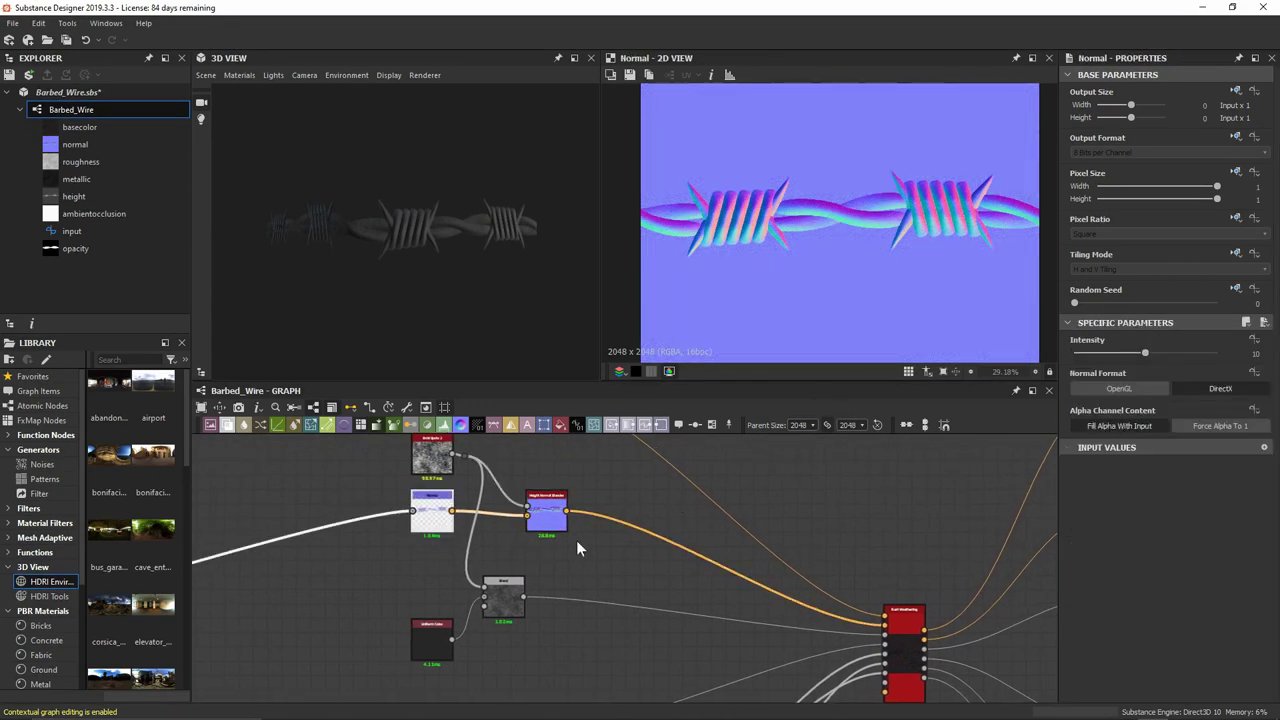
pyautogui.moveTo(454, 512); pyautogui.dragTo(576, 562)
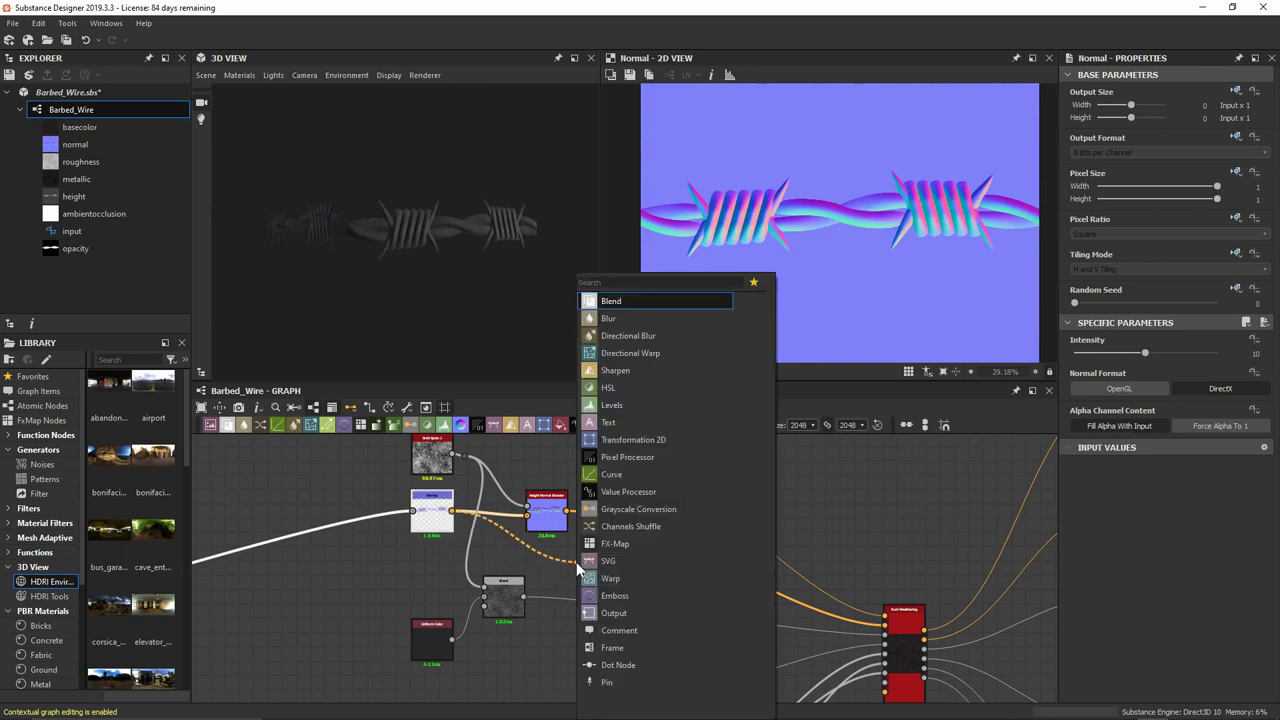
pyautogui.write('curv')
pyautogui.press('Down')
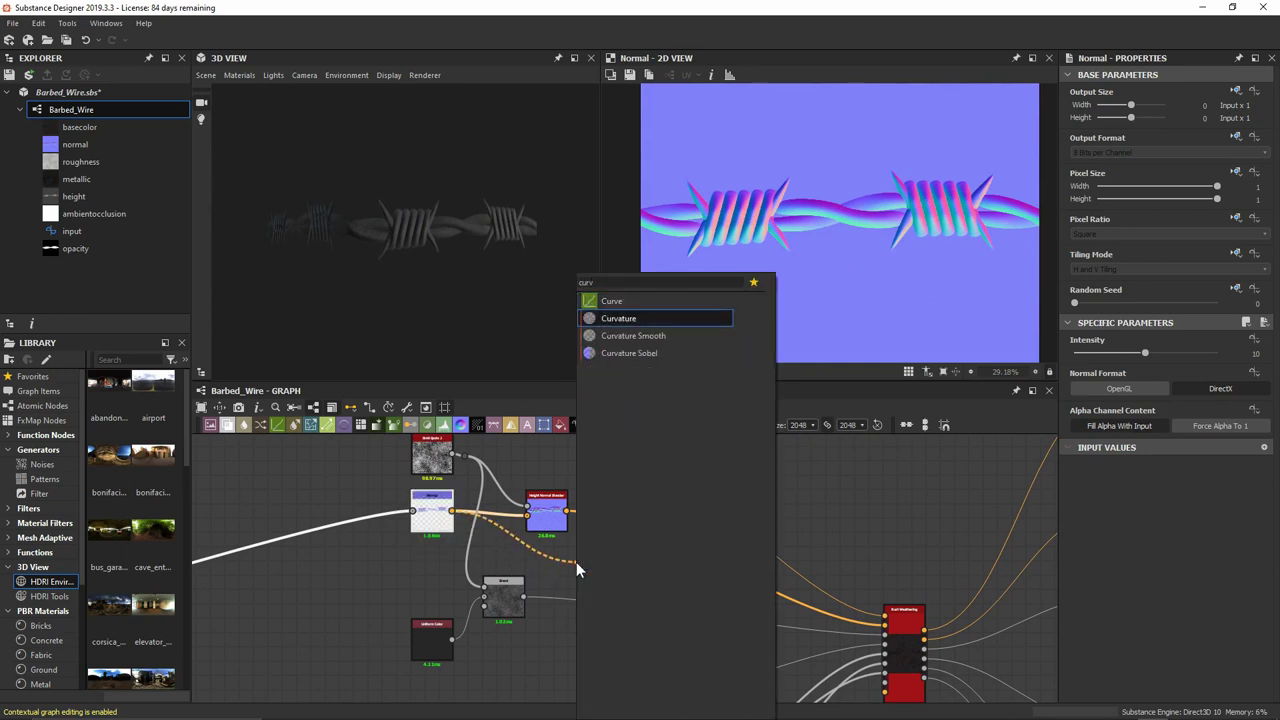
pyautogui.write('a')
pyautogui.press('Down')
pyautogui.press('Down')
pyautogui.press('Return')
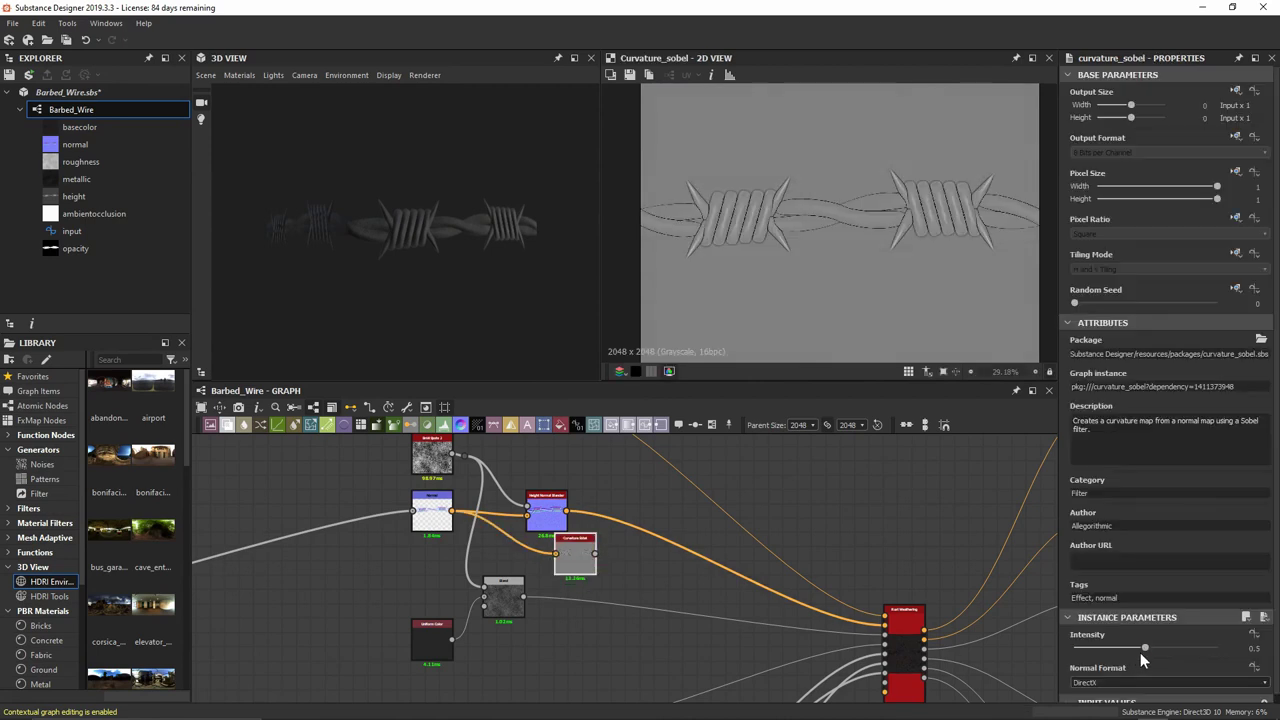
pyautogui.moveTo(1145, 648); pyautogui.dragTo(1216, 648)
# Connect the Curvature Sobel output to the Rust Weathering node's Curvature input and inspect the rust on the wire in the 3D view.
pyautogui.moveTo(588, 563); pyautogui.dragTo(462, 488, button='middle')
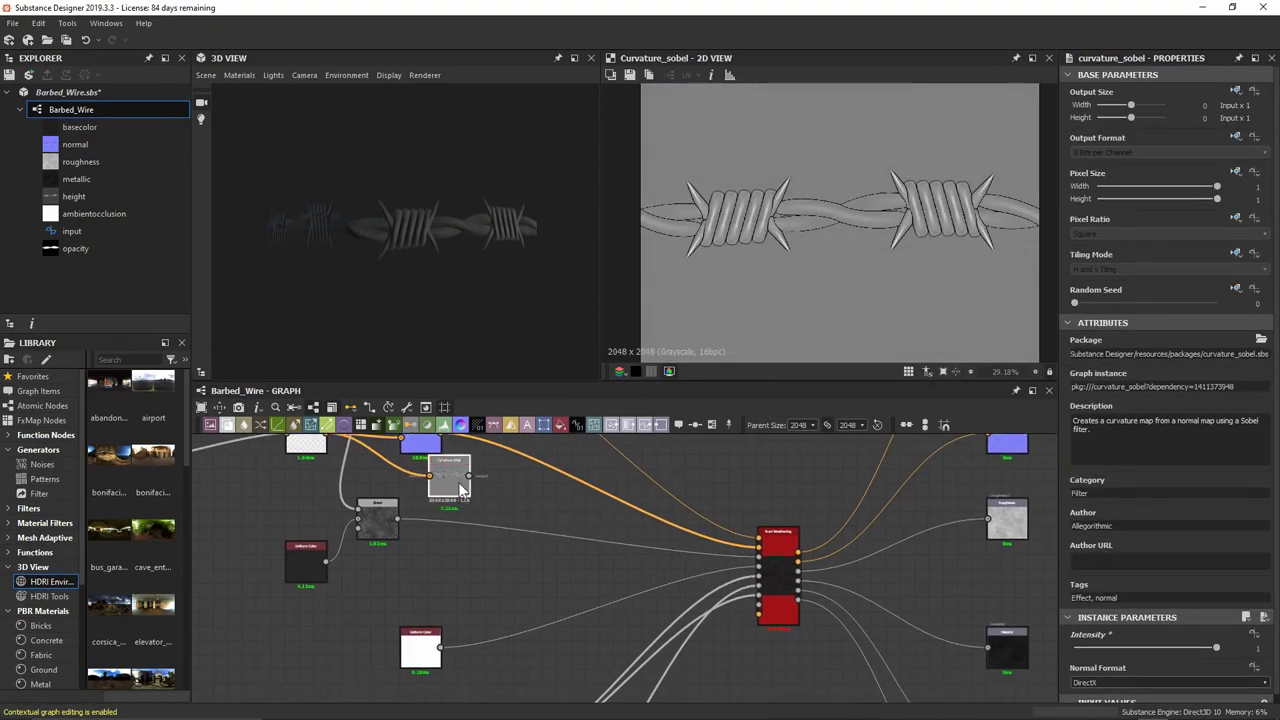
pyautogui.moveTo(460, 488); pyautogui.dragTo(668, 543)
pyautogui.scroll(5, 720, 623)
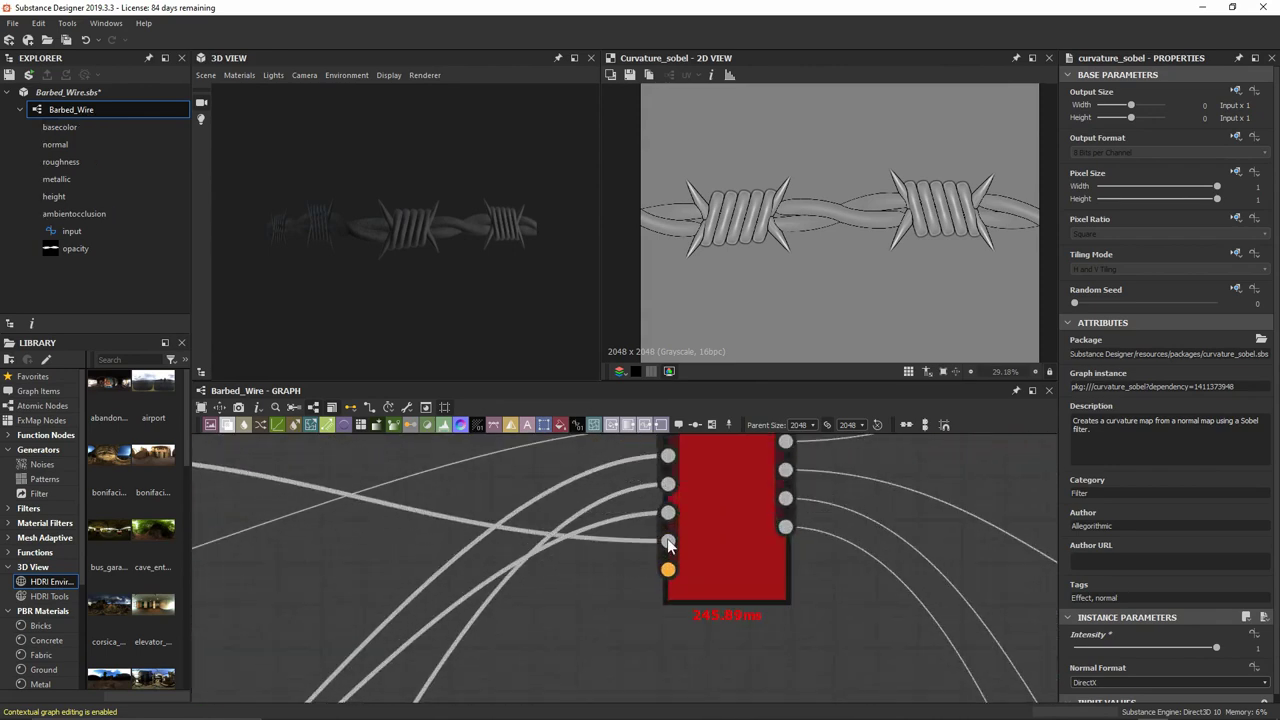
pyautogui.moveTo(727, 440); pyautogui.dragTo(631, 513, button='middle')
pyautogui.doubleClick(632, 517)
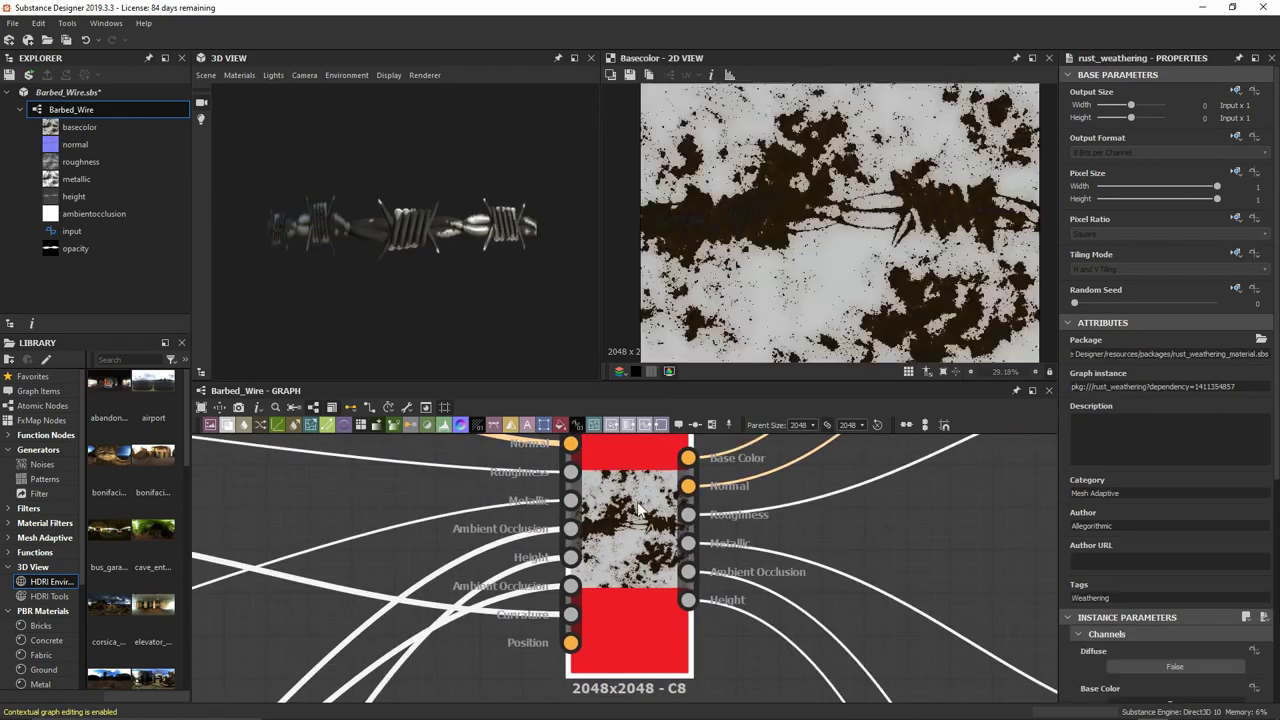
pyautogui.moveTo(511, 249); pyautogui.dragTo(481, 251)
pyautogui.moveTo(481, 251); pyautogui.dragTo(497, 78, button='right')
pyautogui.scroll(-4, 590, 470)
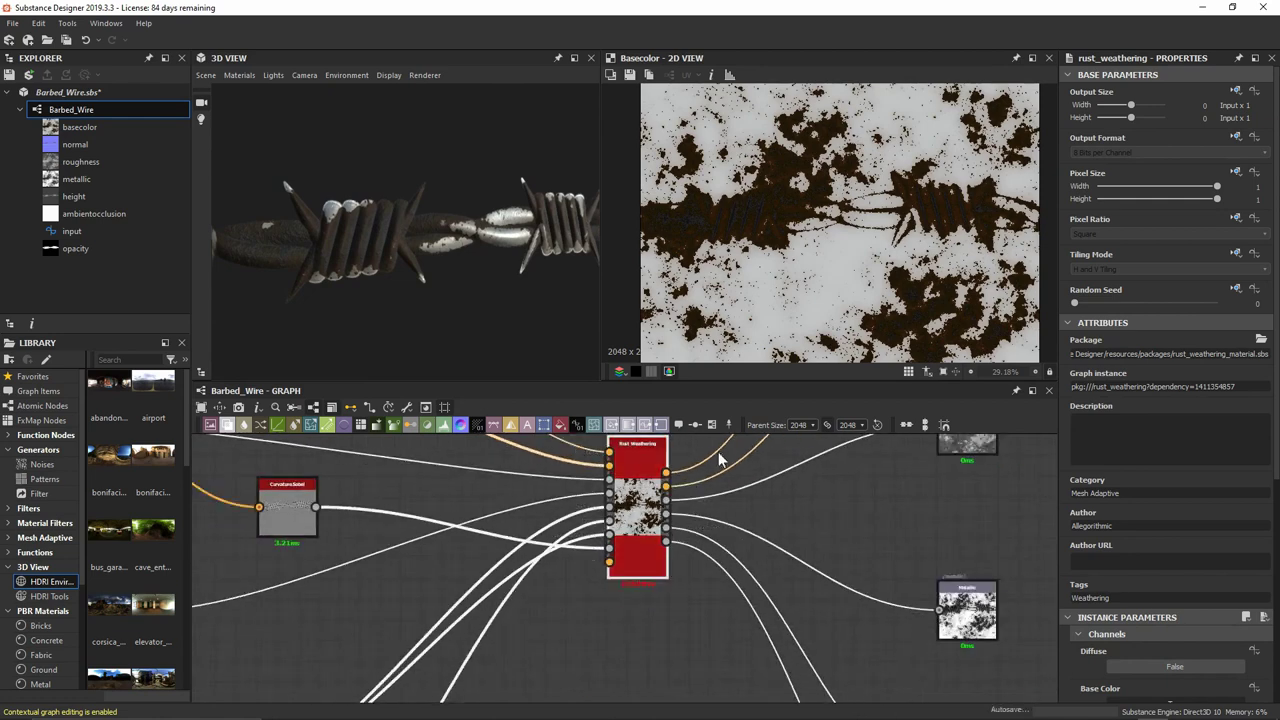
# Set the Rust Weathering node's Rust Spreading effect to 0.05.
pyautogui.scroll(-5, 1105, 546)
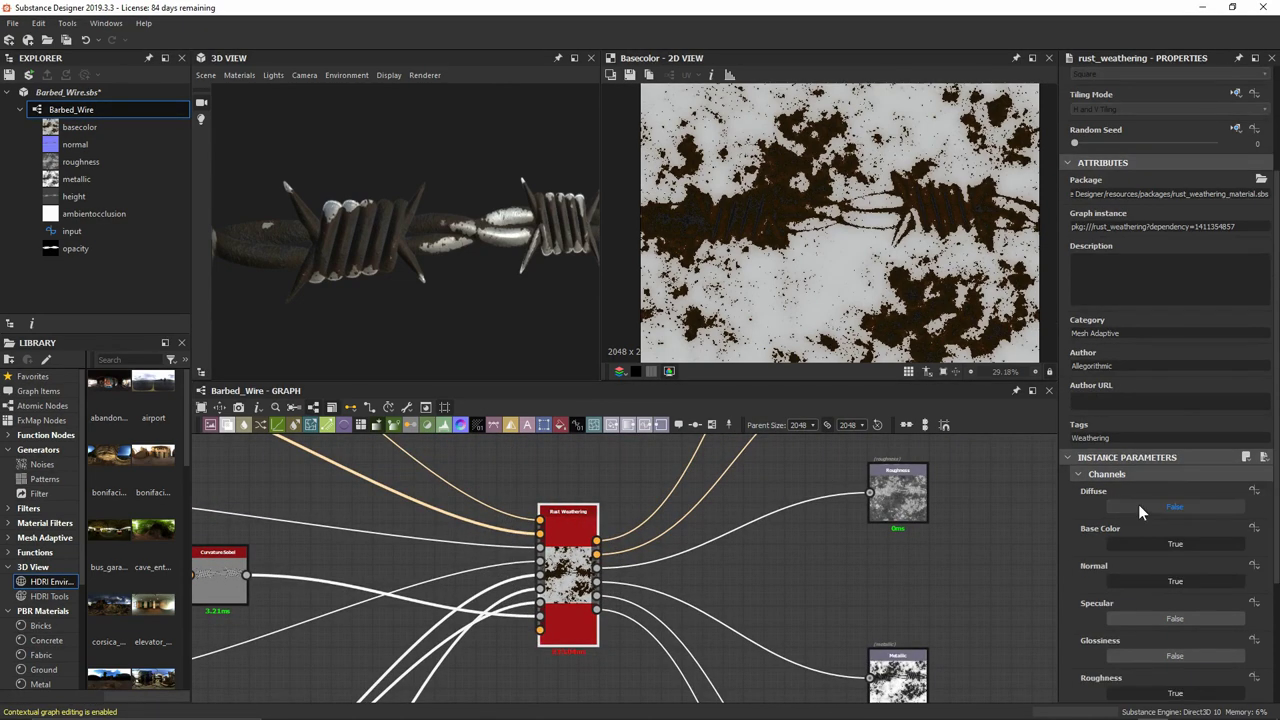
pyautogui.click(1078, 314)
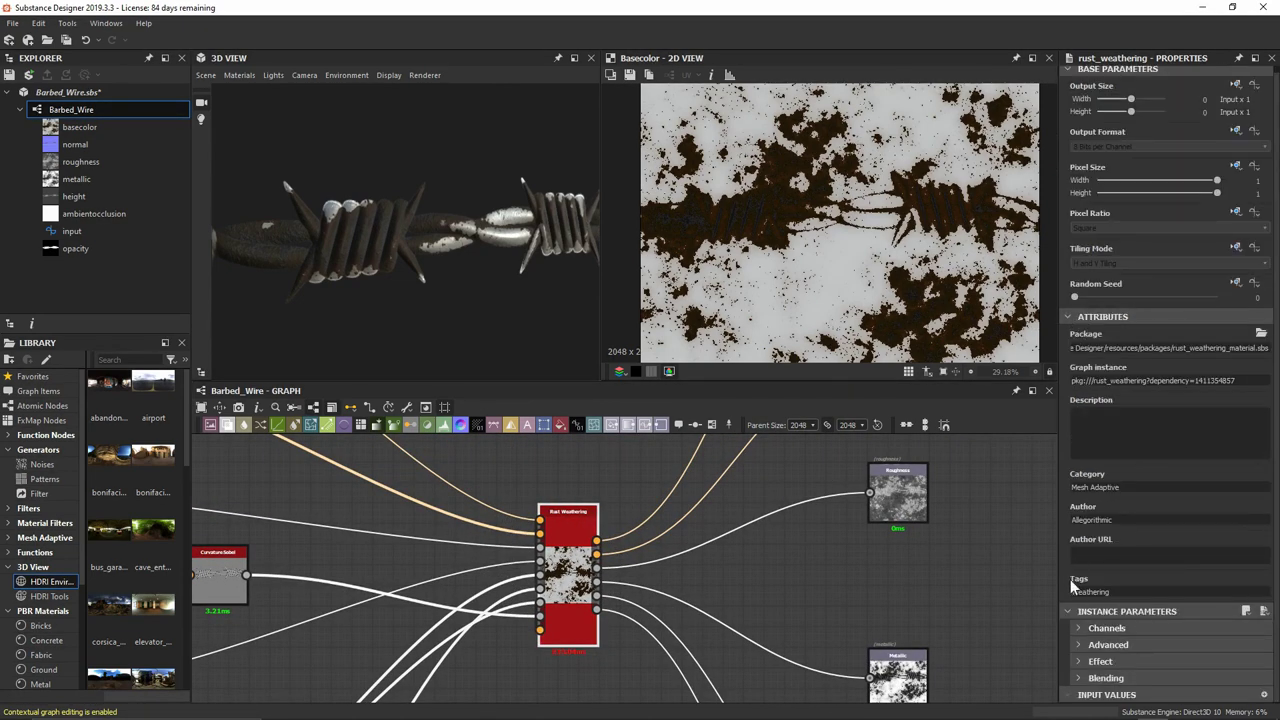
pyautogui.click(1078, 660)
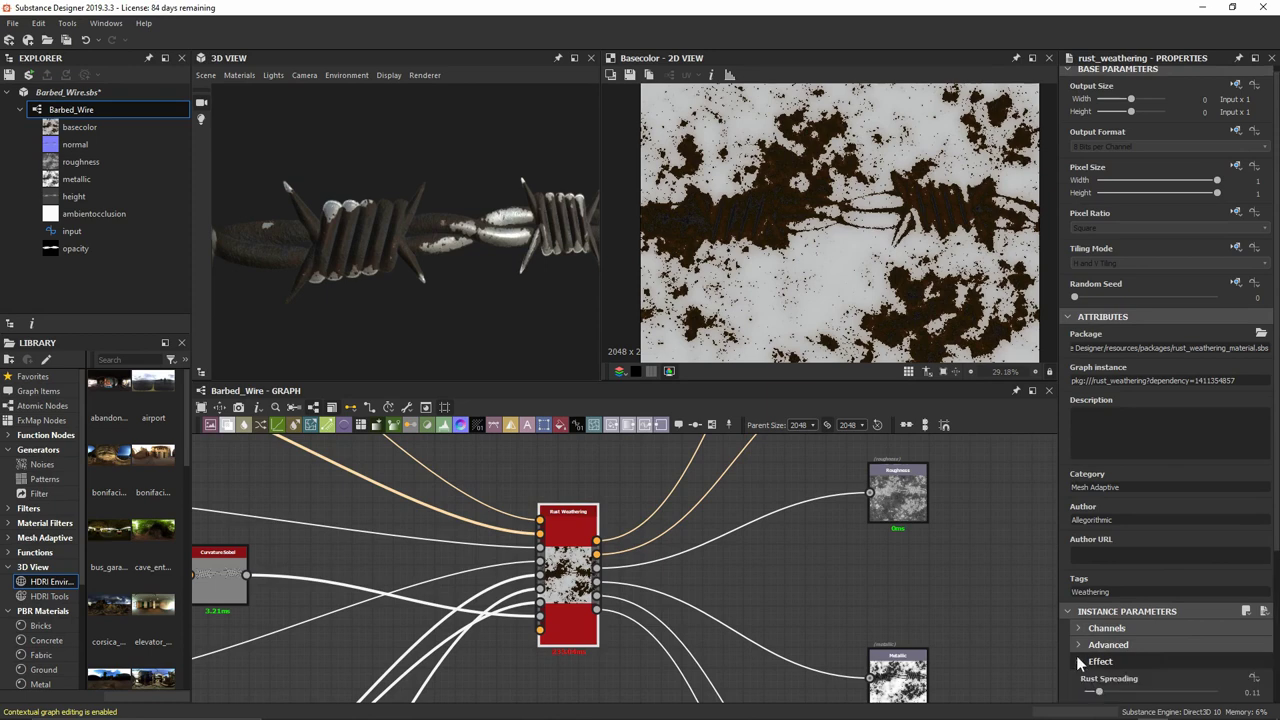
pyautogui.moveTo(1100, 494)
pyautogui.mouseDown()
pyautogui.moveTo(1136, 488)
pyautogui.moveTo(1085, 477)
pyautogui.mouseUp()
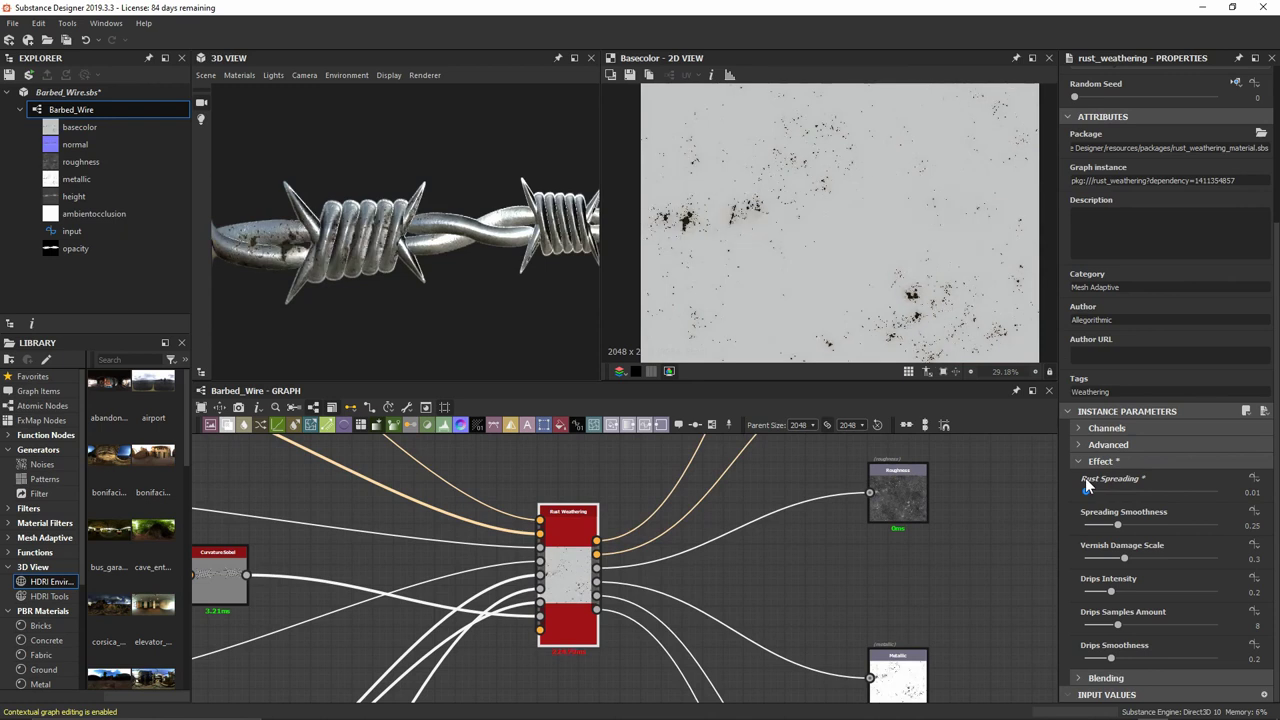
pyautogui.click(1086, 493)
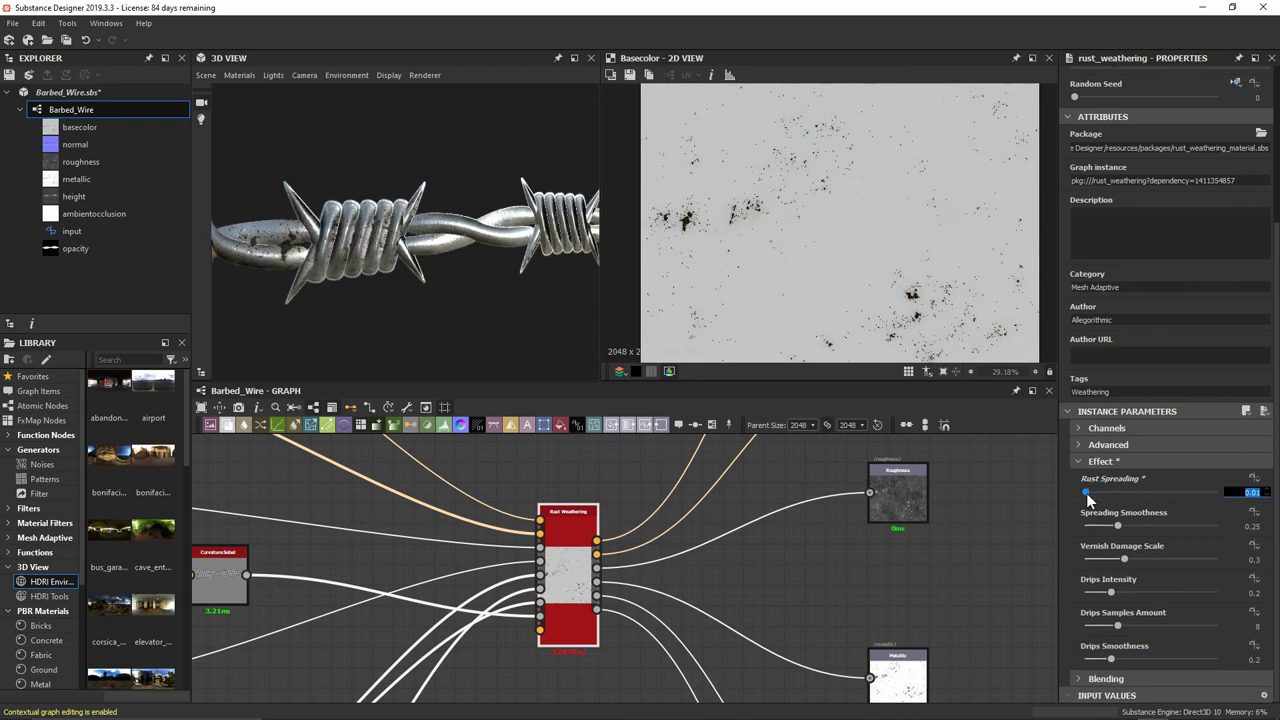
pyautogui.write('.0.05')
pyautogui.press('Return')
# Check the rust on the wire in the 3D view and set the Spreading Smoothness to 0.
pyautogui.scroll(-3, 390, 250)
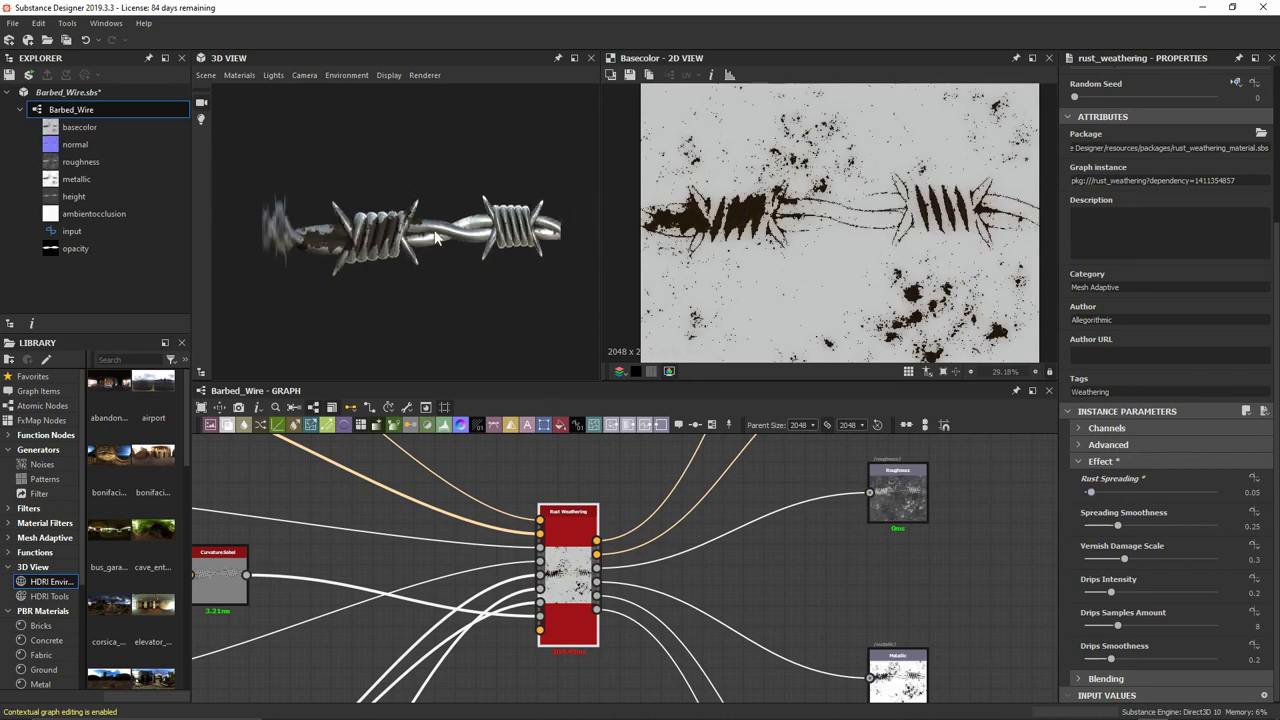
pyautogui.moveTo(390, 250); pyautogui.dragTo(477, 209)
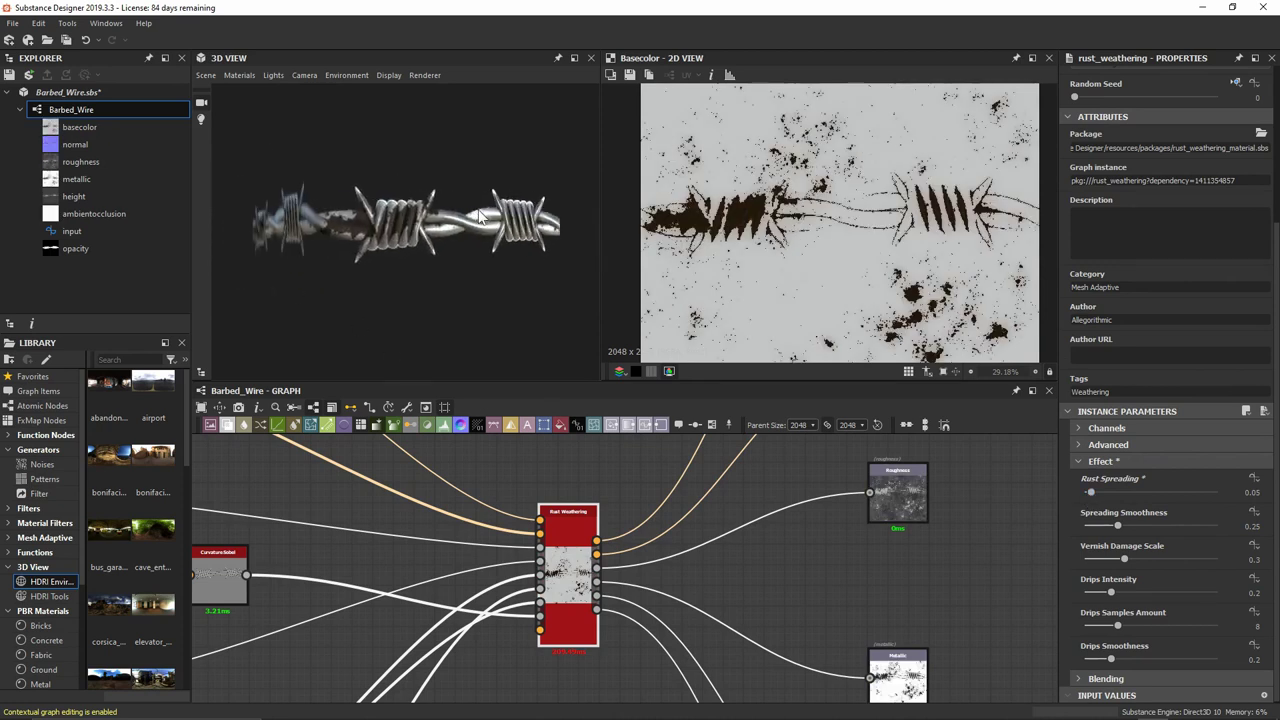
pyautogui.moveTo(1118, 525); pyautogui.dragTo(1013, 538)
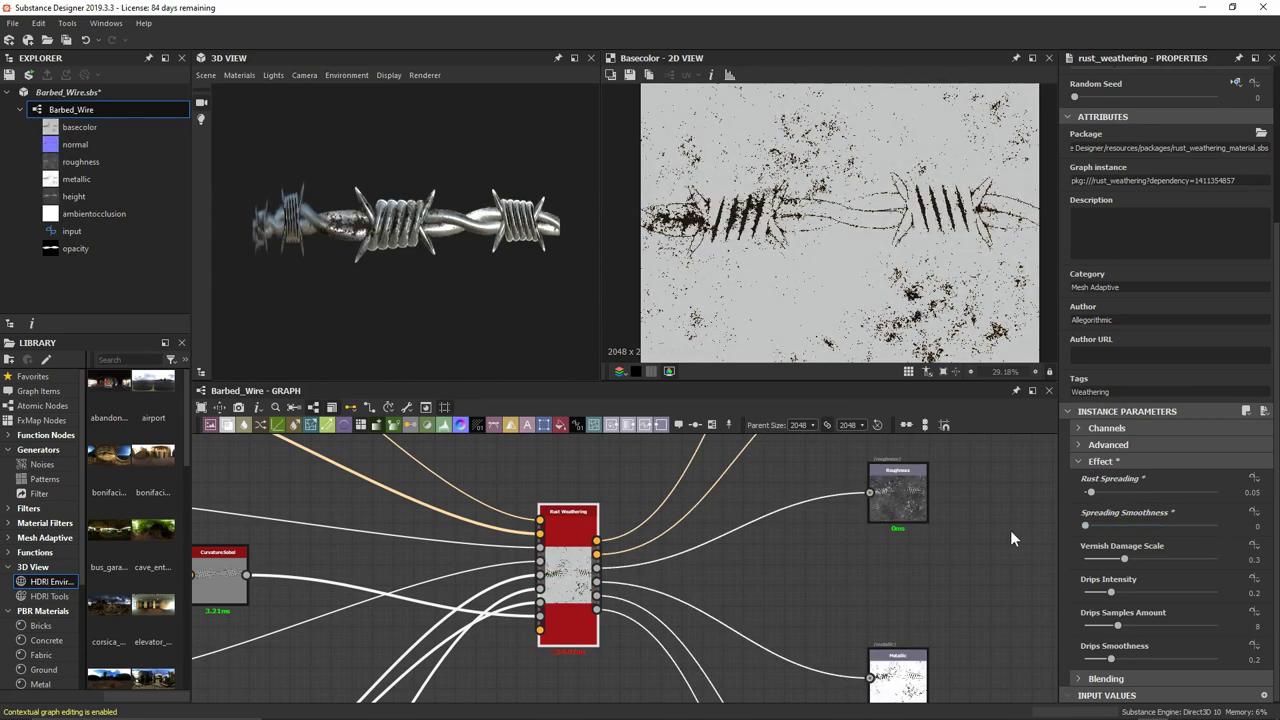
# Inspect the rust on the wire up close and set the Rust Weathering node's Spreading Smoothness to 0.1.
pyautogui.scroll(5, 423, 181)
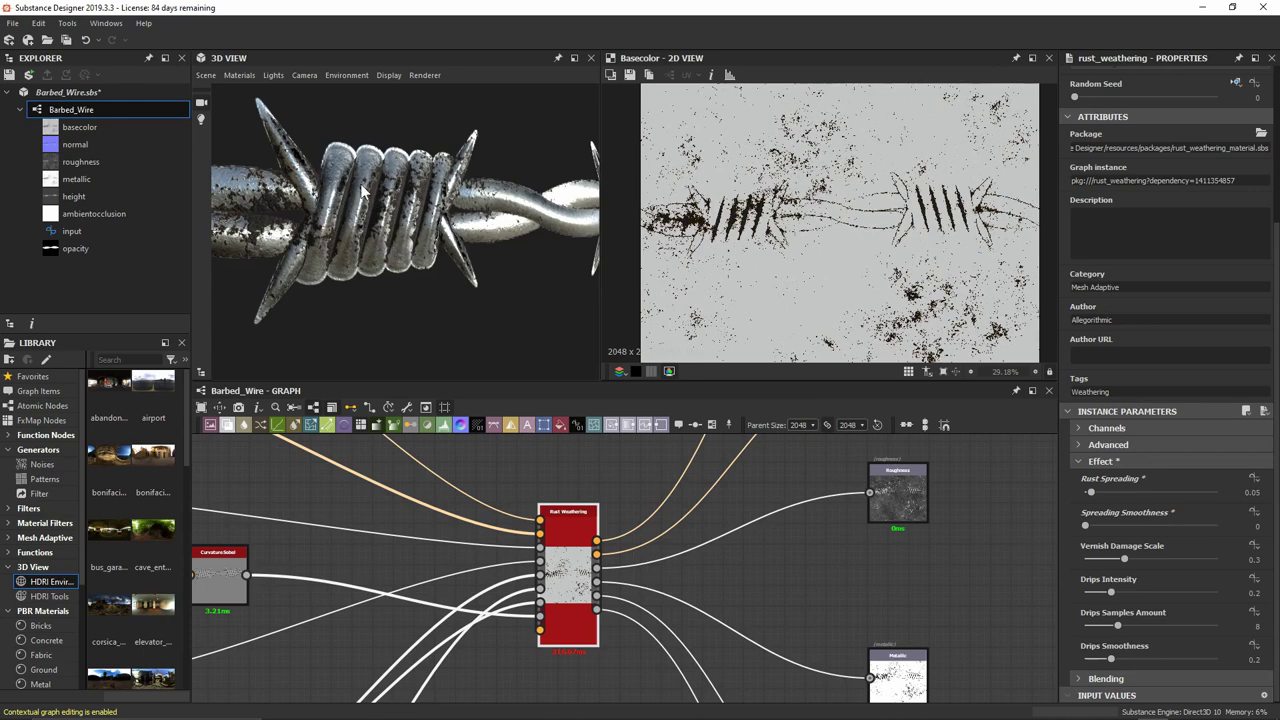
pyautogui.moveTo(375, 239); pyautogui.dragTo(362, 241)
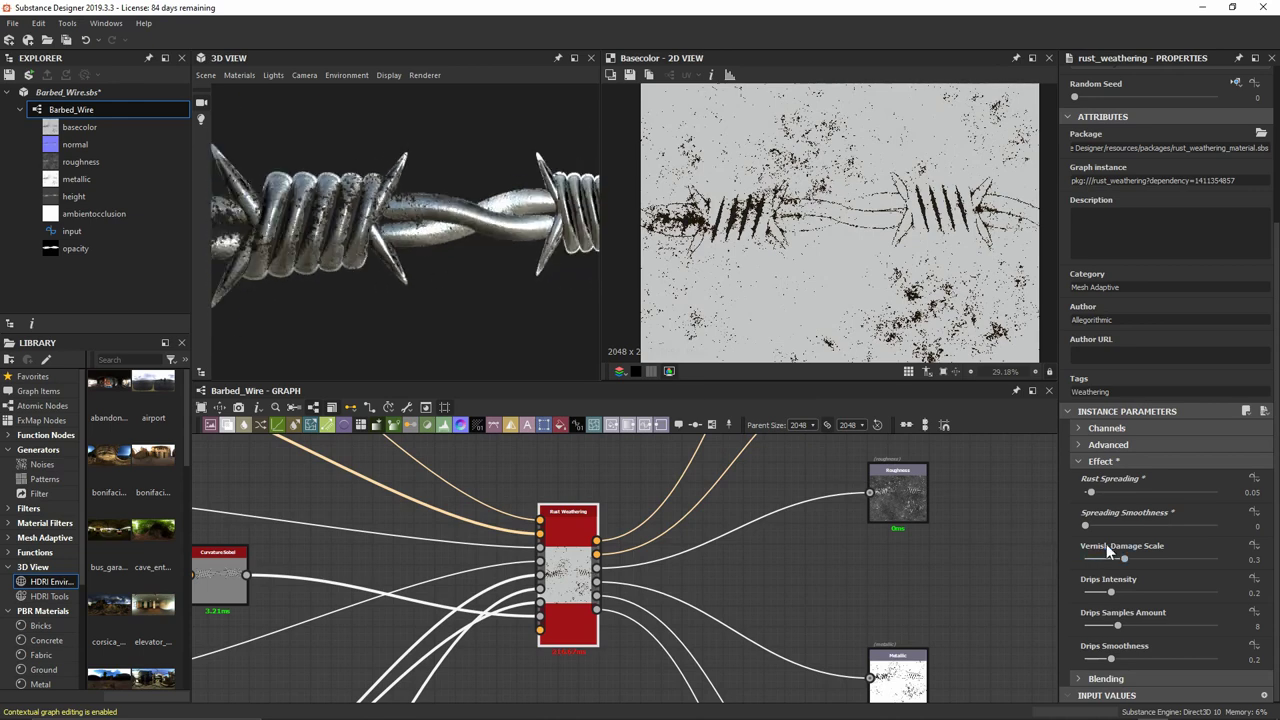
pyautogui.click(1088, 525)
pyautogui.write('.')
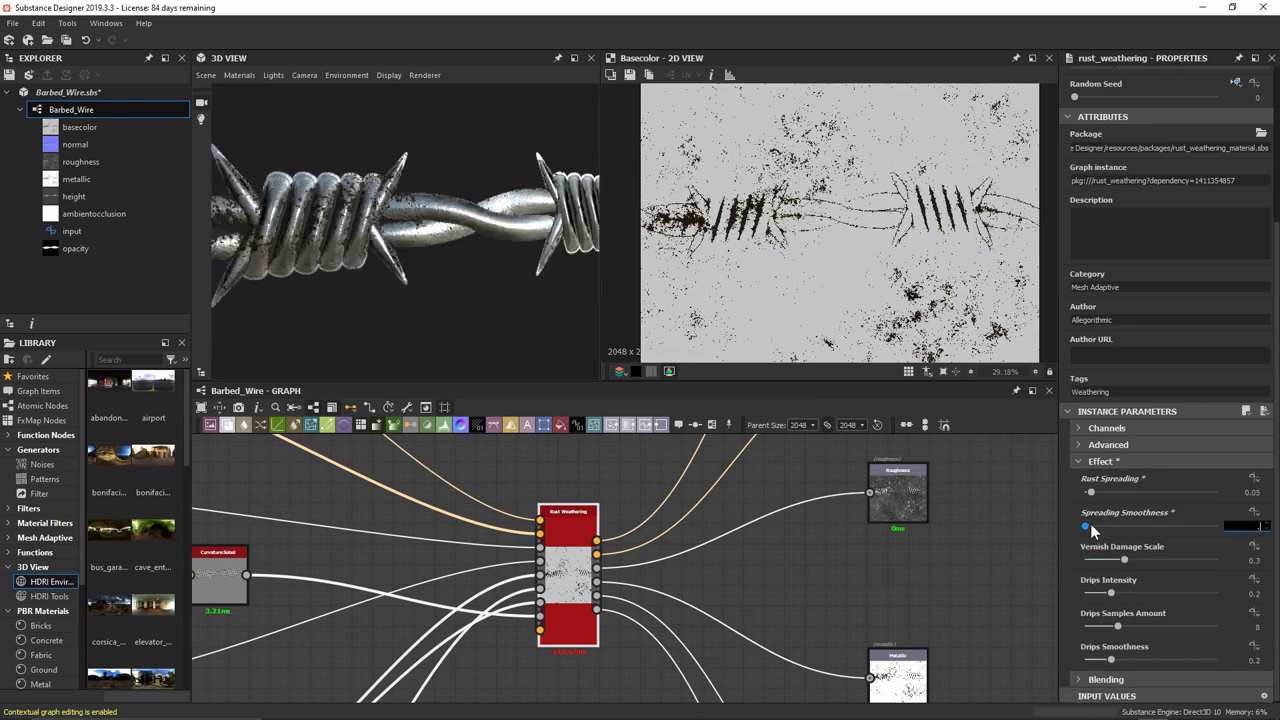
pyautogui.write('1')
pyautogui.press('Return')
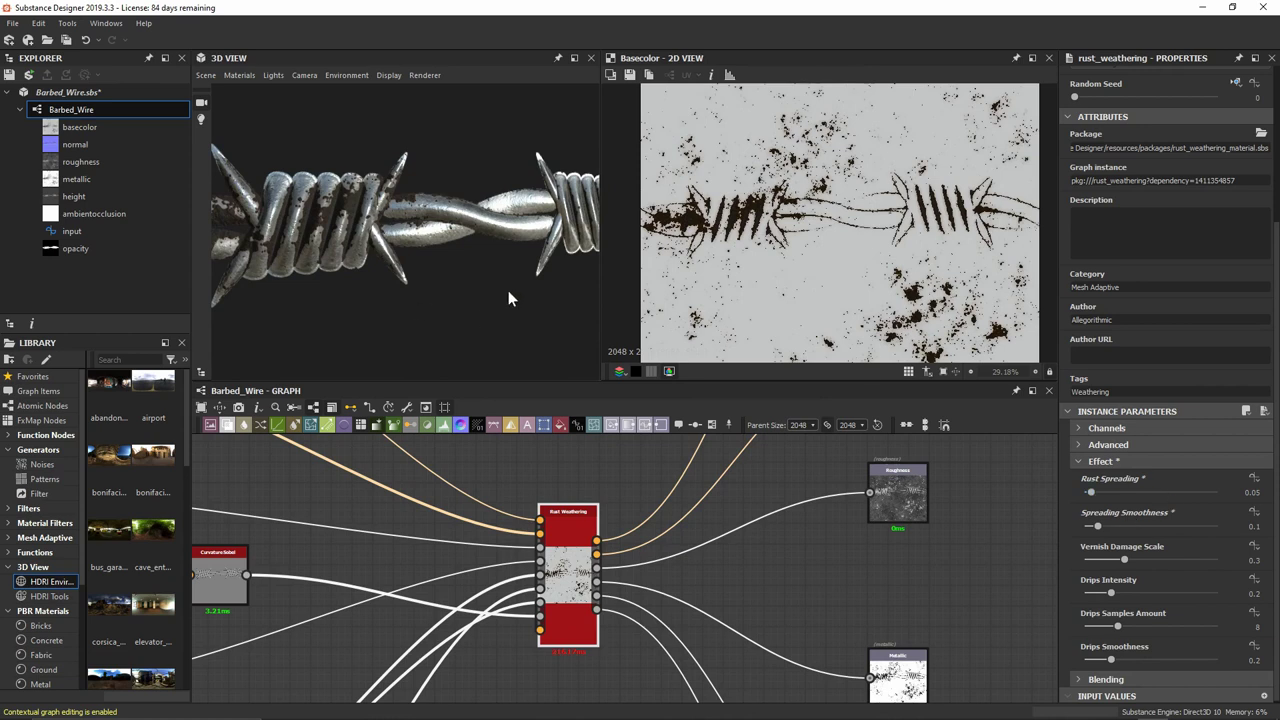
pyautogui.moveTo(508, 290); pyautogui.dragTo(472, 262)
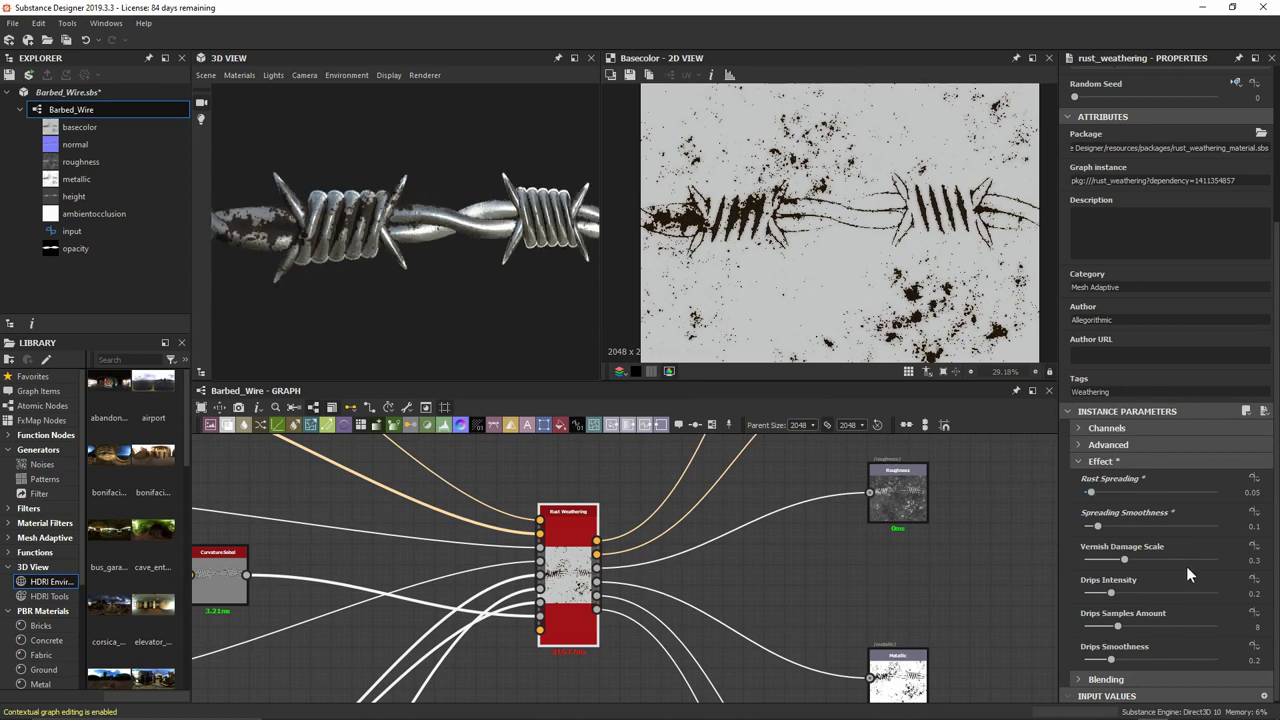
# Review the Rust Weathering node's Blending parameters and examine the rust on the wire from several angles in the 3D view.
pyautogui.click(1082, 679)
pyautogui.scroll(-3, 1081, 642)
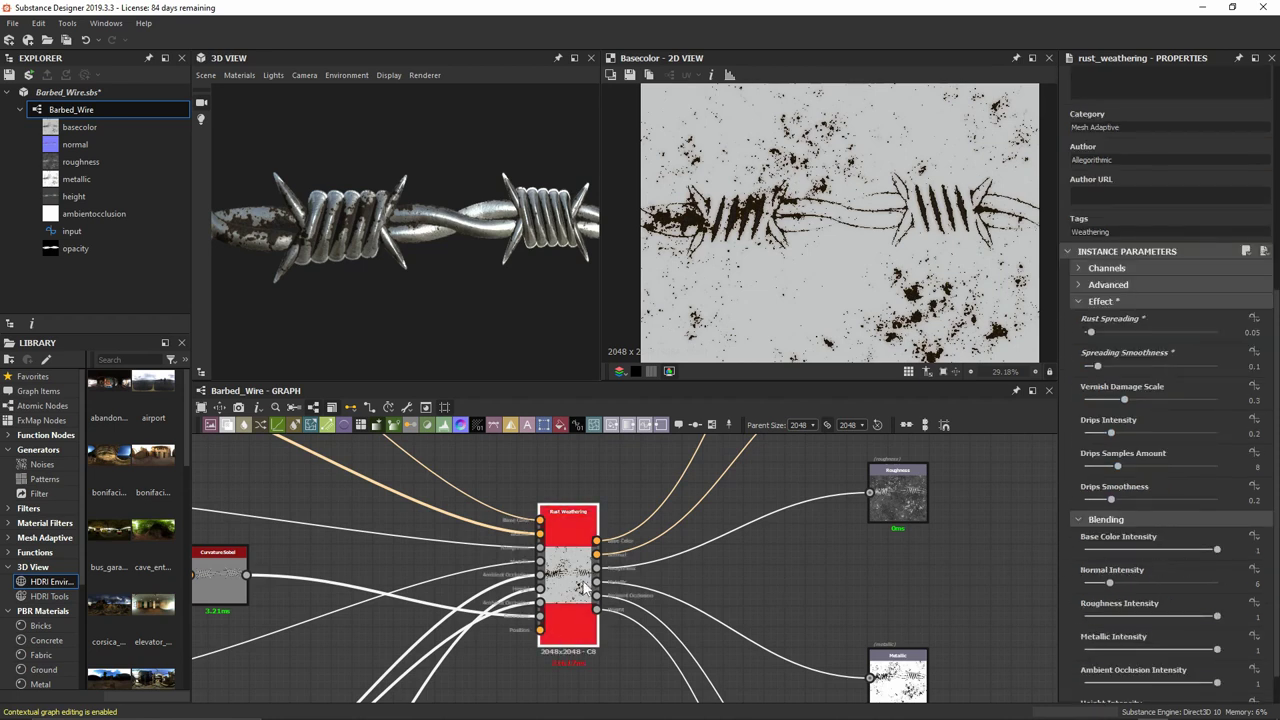
pyautogui.scroll(2, 1120, 518)
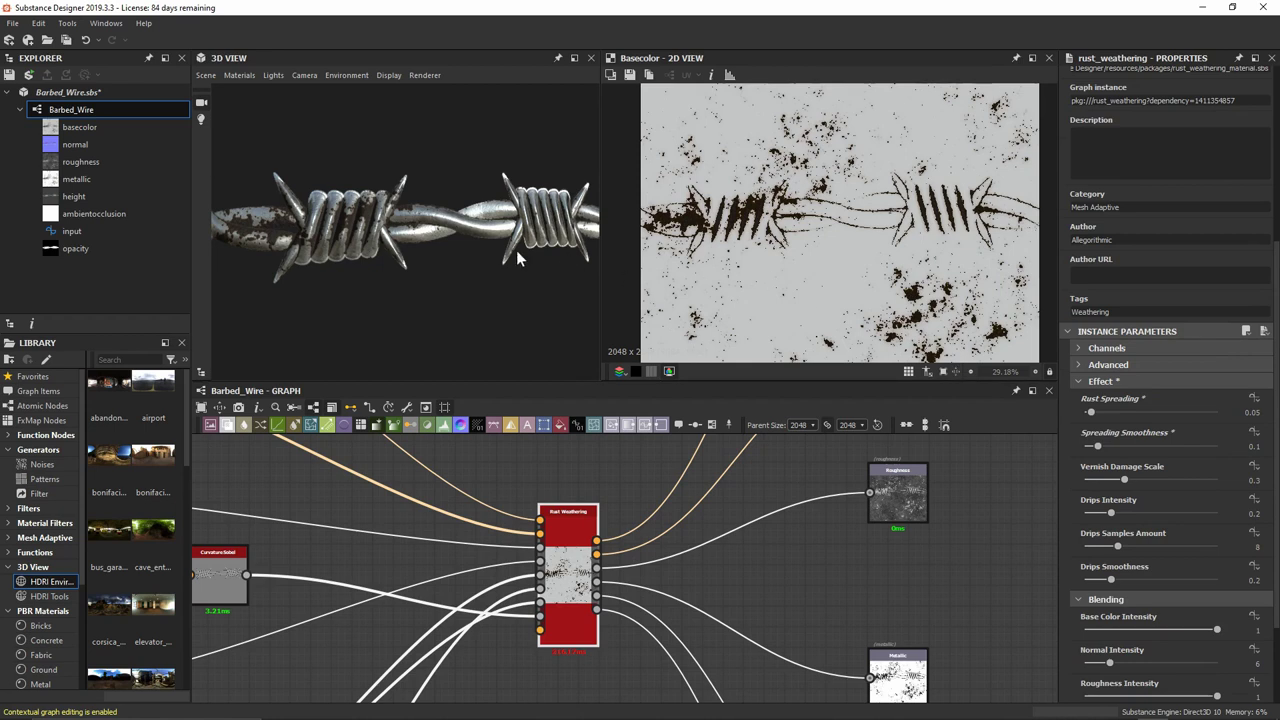
pyautogui.moveTo(517, 251); pyautogui.dragTo(508, 166)
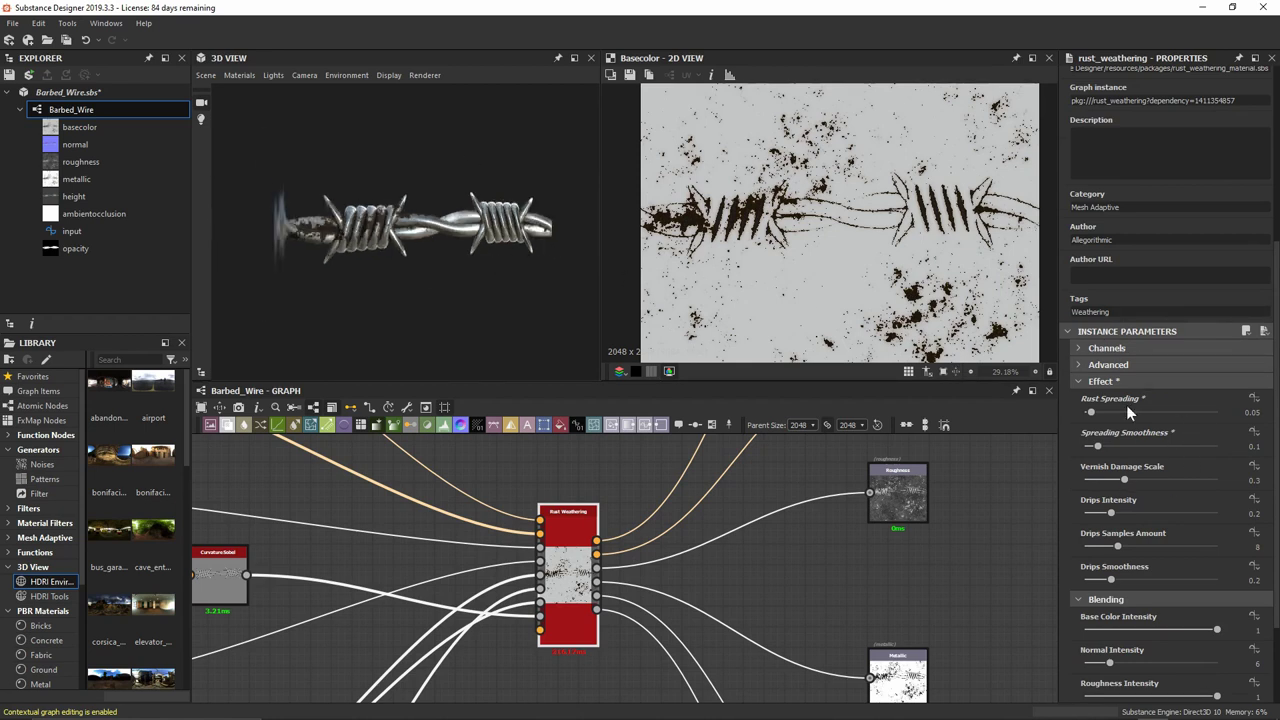
pyautogui.moveTo(511, 262)
pyautogui.mouseDown()
pyautogui.moveTo(380, 261)
pyautogui.moveTo(558, 318)
pyautogui.moveTo(516, 257)
pyautogui.mouseUp()
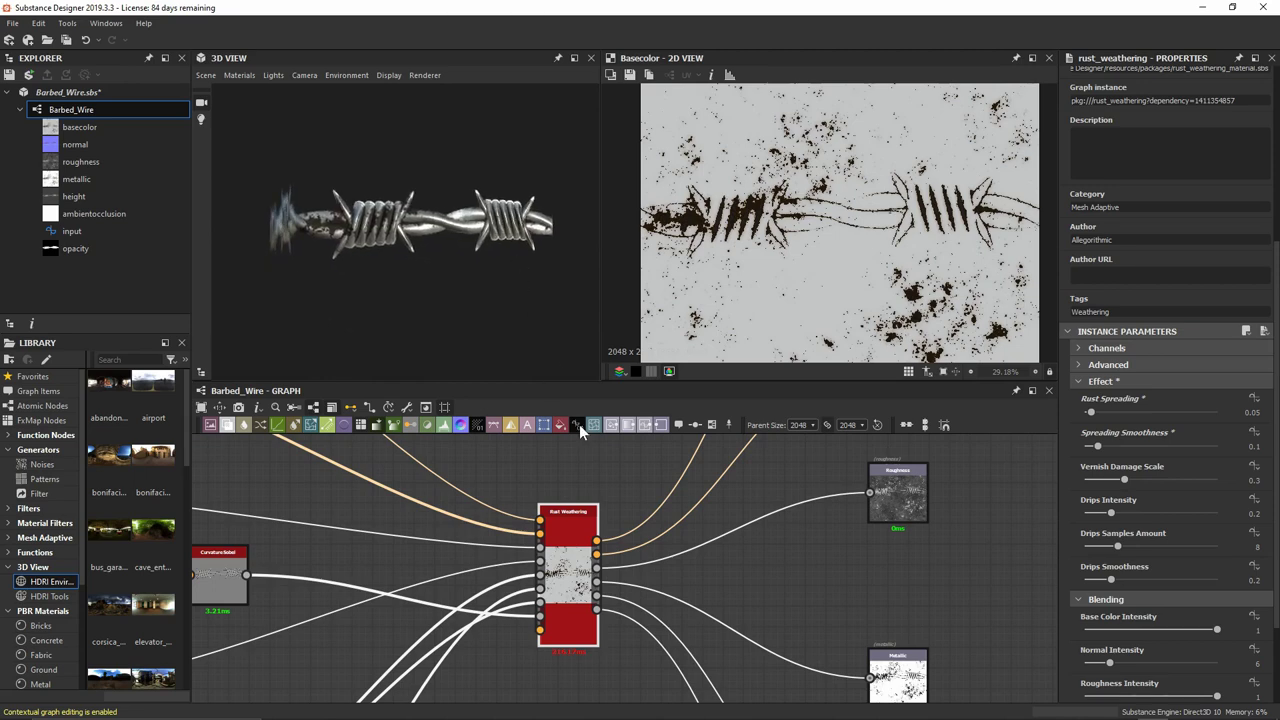
pyautogui.scroll(-3, 695, 579)
pyautogui.moveTo(640, 590); pyautogui.dragTo(577, 552)
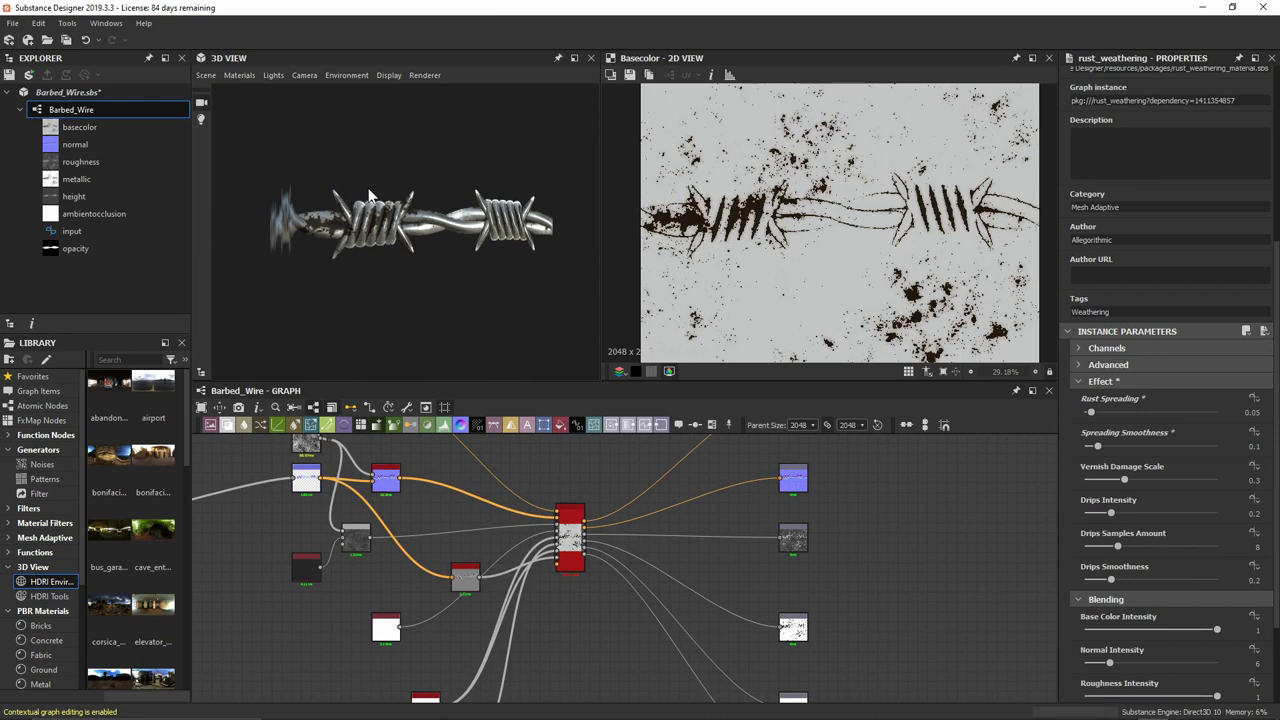
pyautogui.scroll(2, 386, 182)
pyautogui.moveTo(466, 204); pyautogui.dragTo(444, 240)
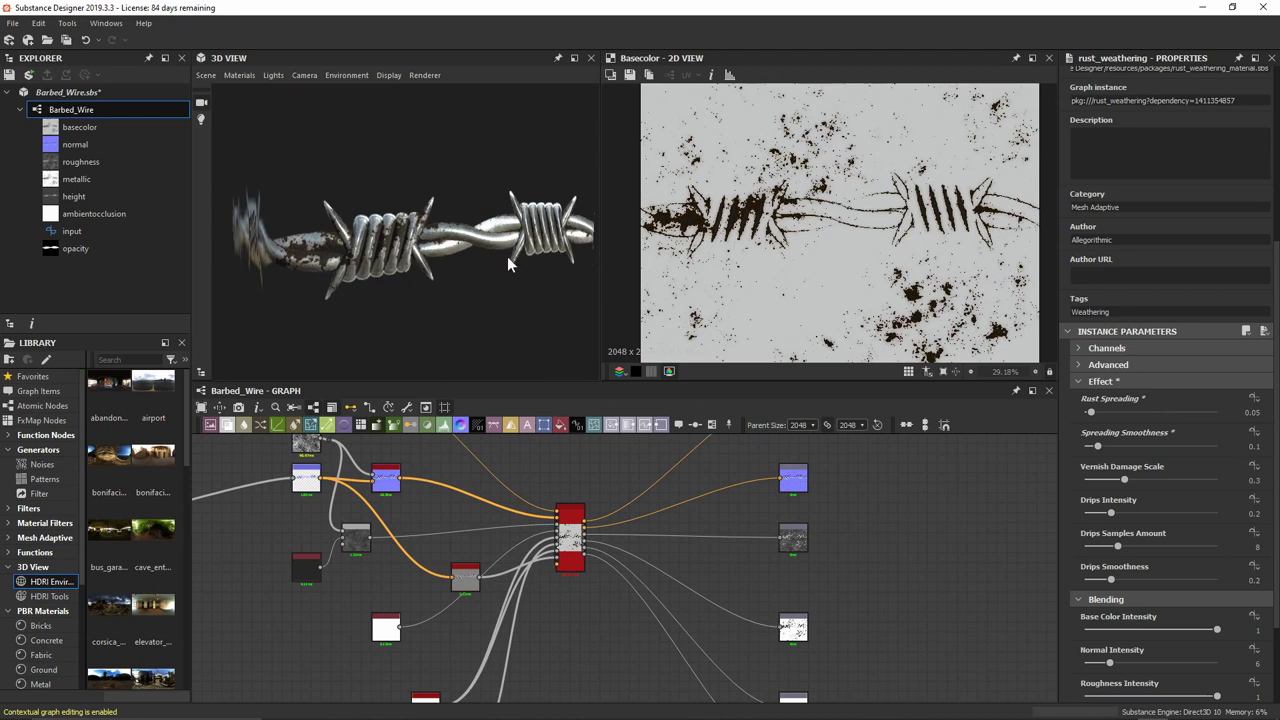
pyautogui.moveTo(508, 208); pyautogui.dragTo(525, 175)
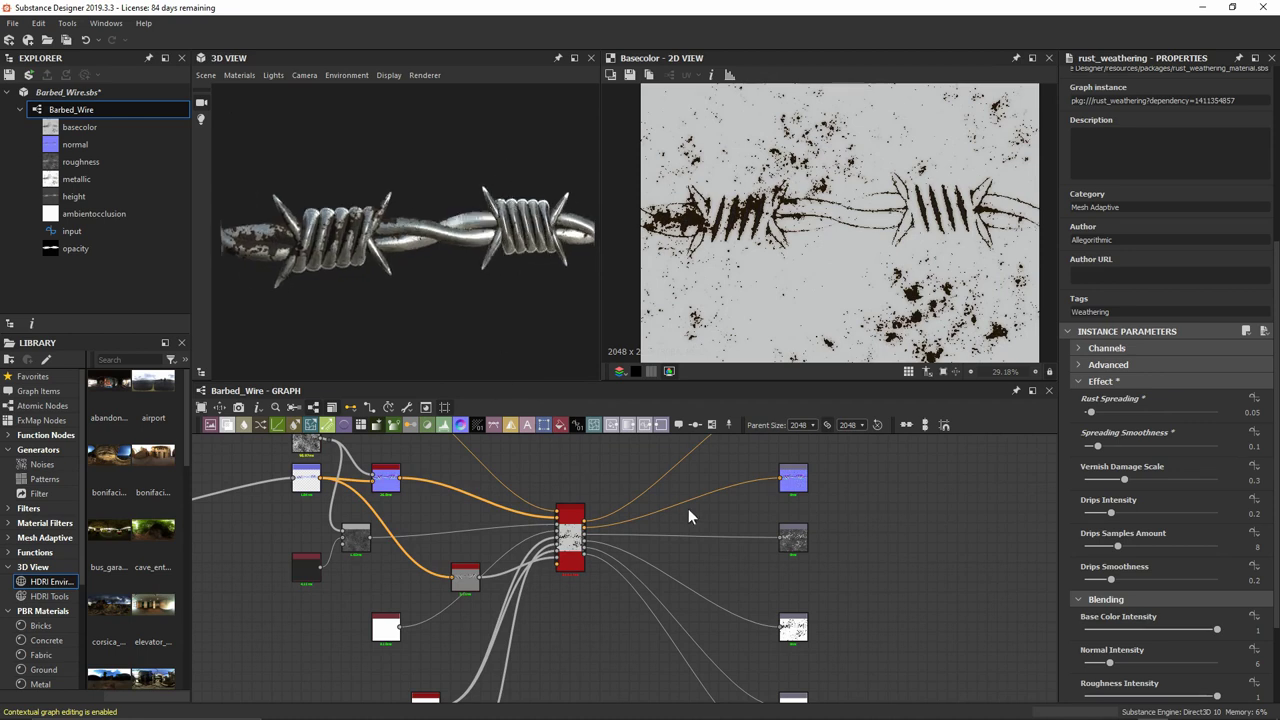
# Add a Dirt mask generator node to the graph and examine its inputs.
pyautogui.moveTo(688, 508); pyautogui.dragTo(528, 546, button='middle')
pyautogui.press('space')
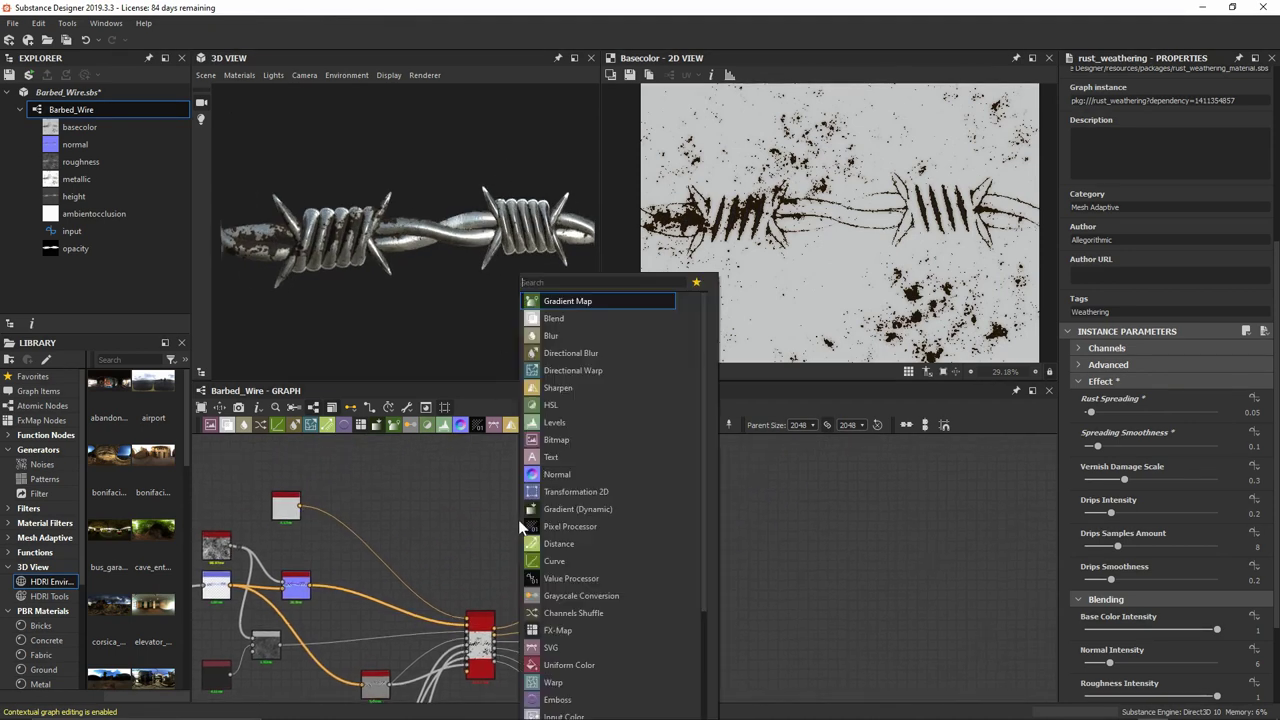
pyautogui.write('dirt')
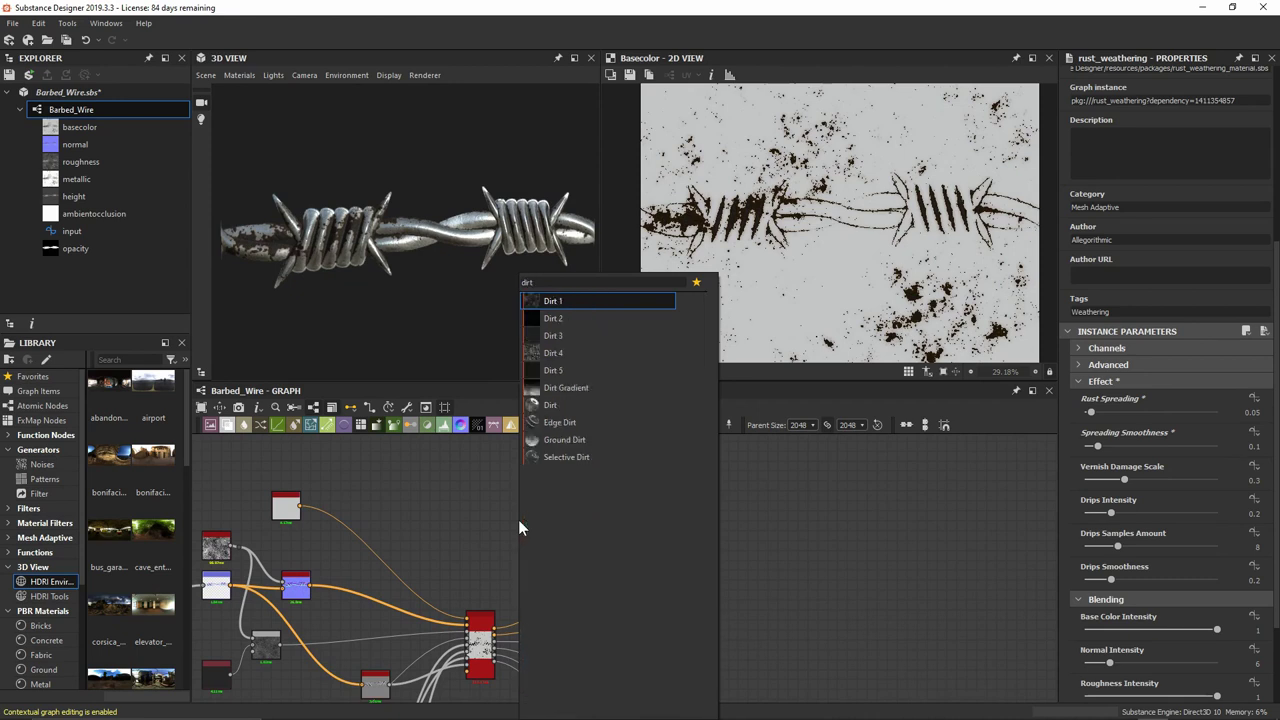
pyautogui.click(581, 406)
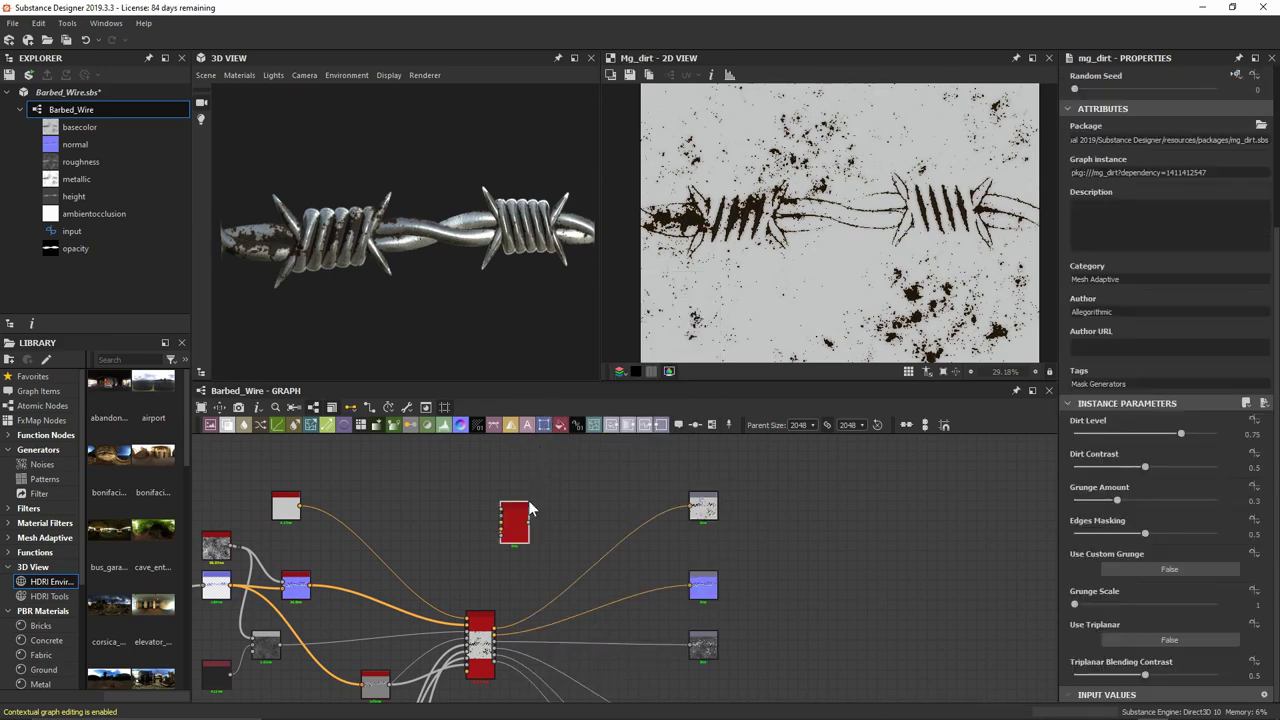
pyautogui.scroll(2, 478, 575)
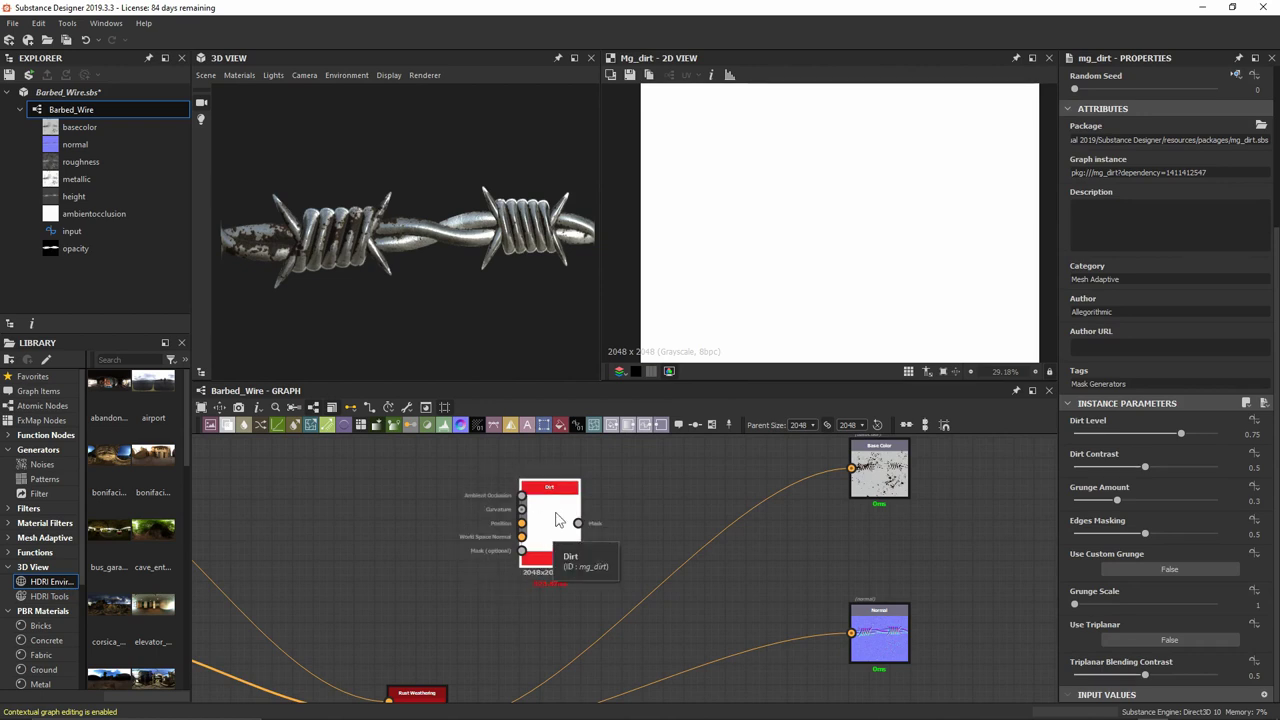
pyautogui.scroll(1, 557, 515)
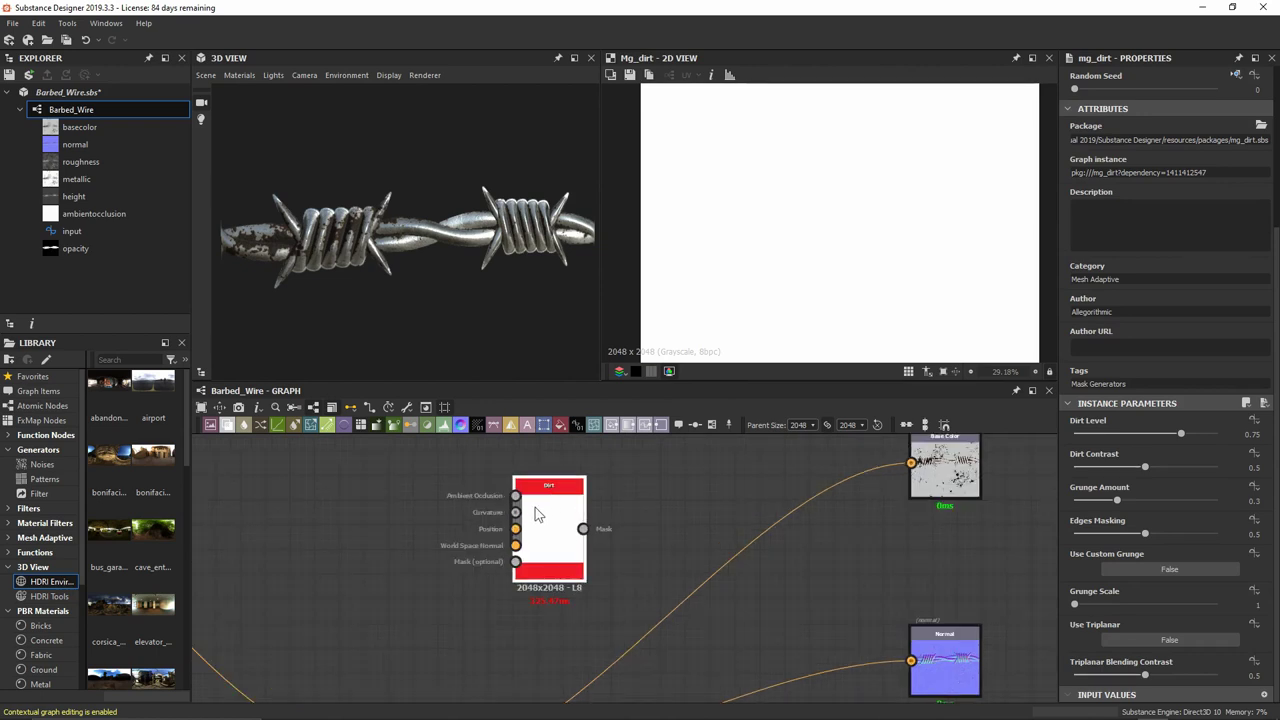
# Connect the ambient occlusion and Curvature Sobel outputs to the Dirt node's Ambient Occlusion and Curvature inputs.
pyautogui.scroll(-3, 535, 514)
pyautogui.moveTo(536, 513); pyautogui.dragTo(534, 656)
pyautogui.moveTo(534, 656); pyautogui.dragTo(608, 482, button='middle')
pyautogui.moveTo(610, 482); pyautogui.dragTo(565, 553)
pyautogui.scroll(2, 545, 575)
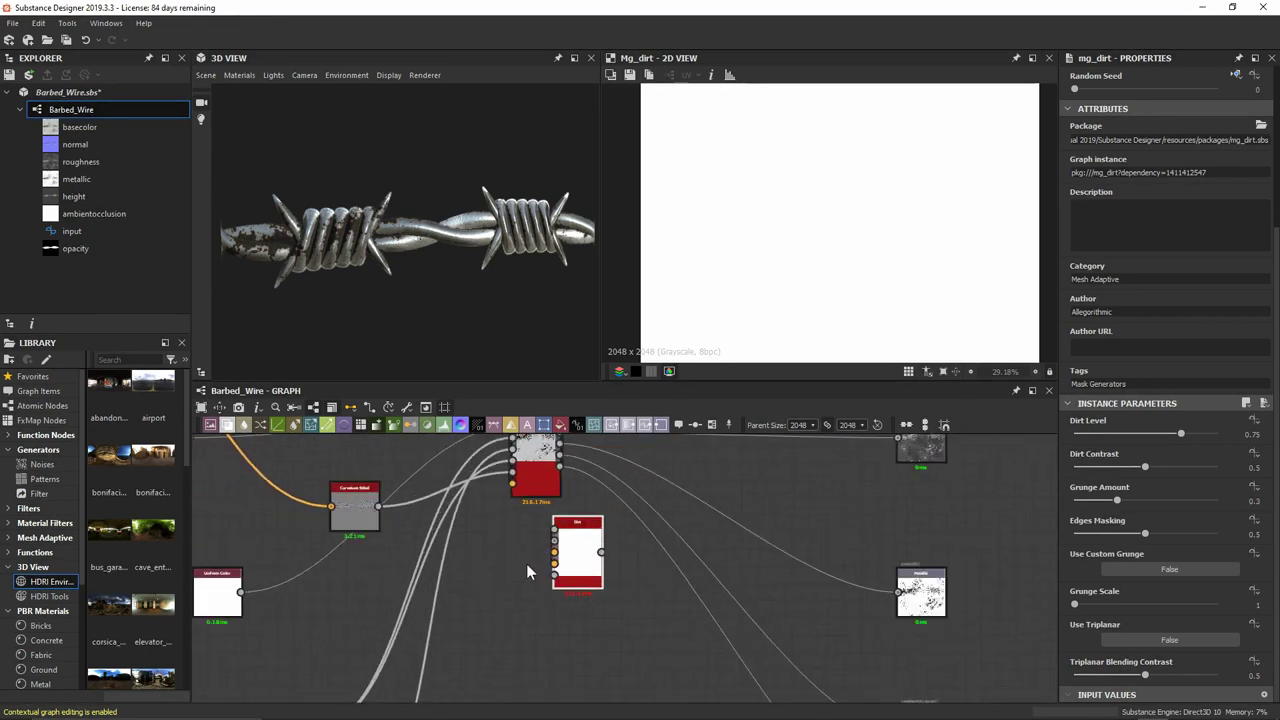
pyautogui.moveTo(530, 572); pyautogui.dragTo(578, 502, button='middle')
pyautogui.moveTo(360, 660); pyautogui.dragTo(604, 461)
pyautogui.moveTo(476, 511); pyautogui.dragTo(479, 615, button='middle')
pyautogui.moveTo(424, 560); pyautogui.dragTo(626, 584)
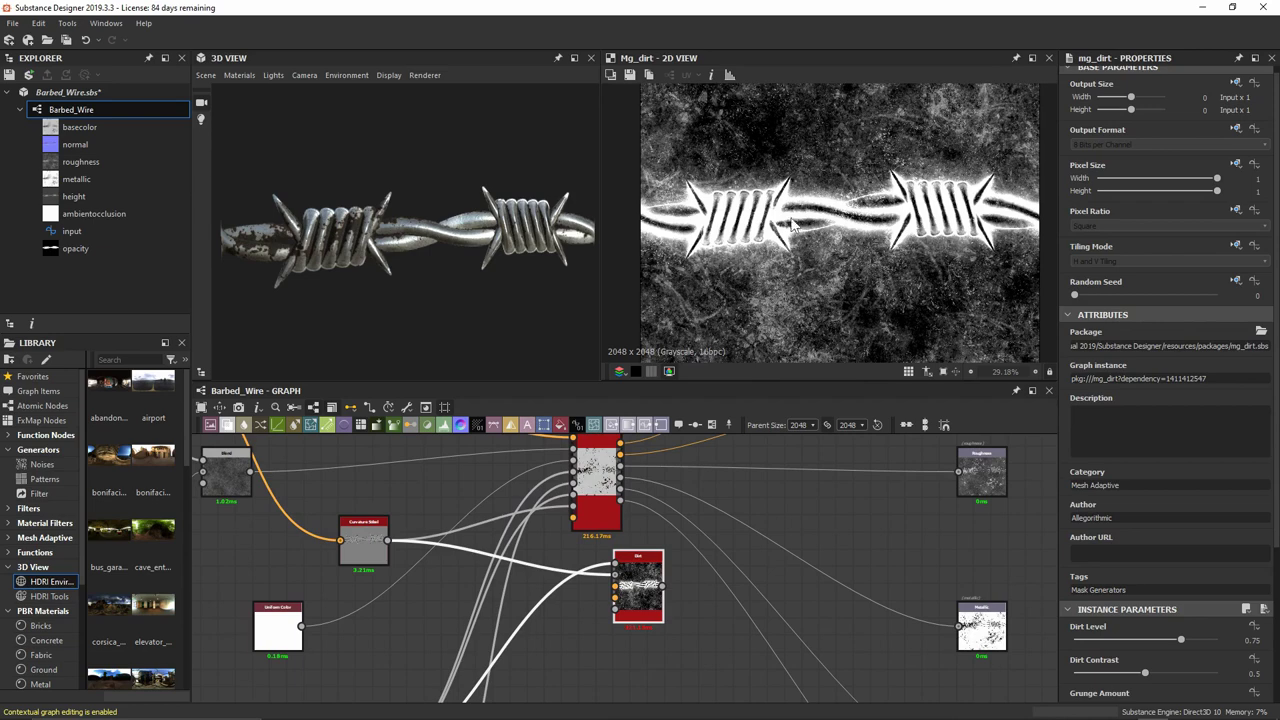
# Move the Dirt node above the Rust Weathering node.
pyautogui.scroll(-2, 710, 570)
pyautogui.moveTo(679, 556); pyautogui.dragTo(673, 627, button='middle')
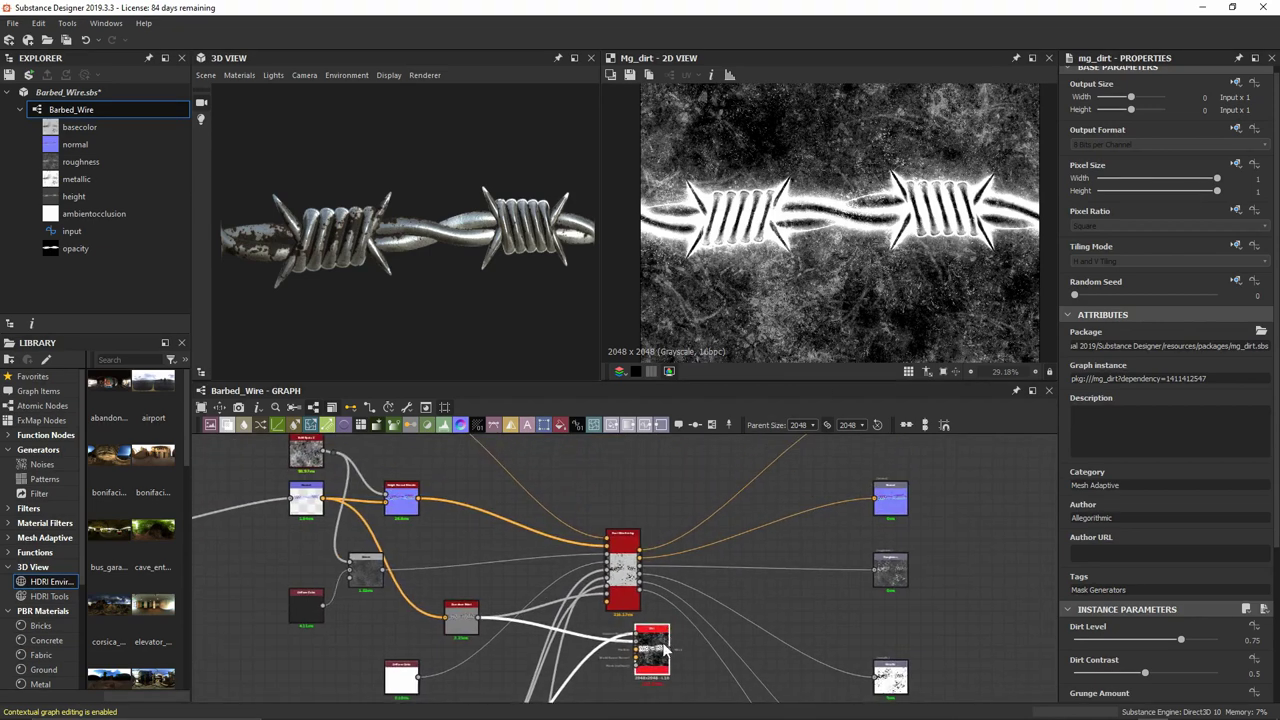
pyautogui.moveTo(658, 645); pyautogui.dragTo(626, 483)
pyautogui.moveTo(650, 464); pyautogui.dragTo(640, 593, button='middle')
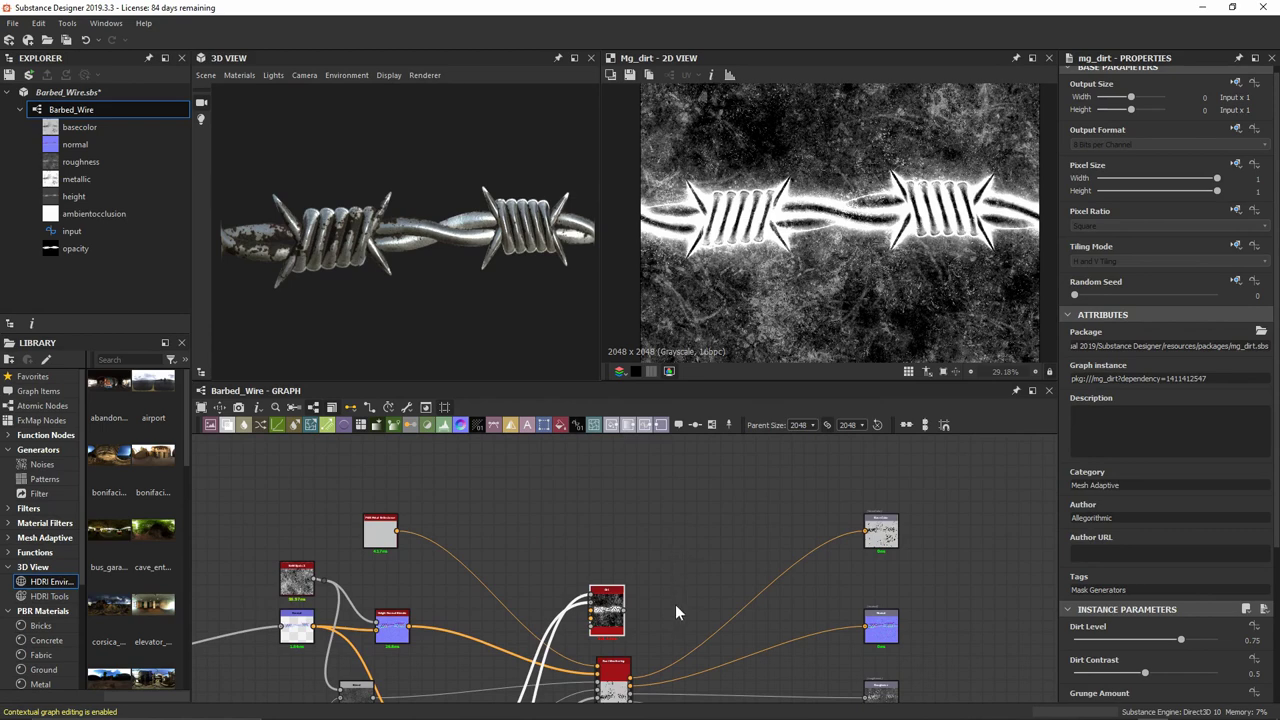
# Insert a Blend node between the Rust Weathering node's Base Color output and the Base Color output node.
pyautogui.moveTo(628, 682); pyautogui.dragTo(791, 539)
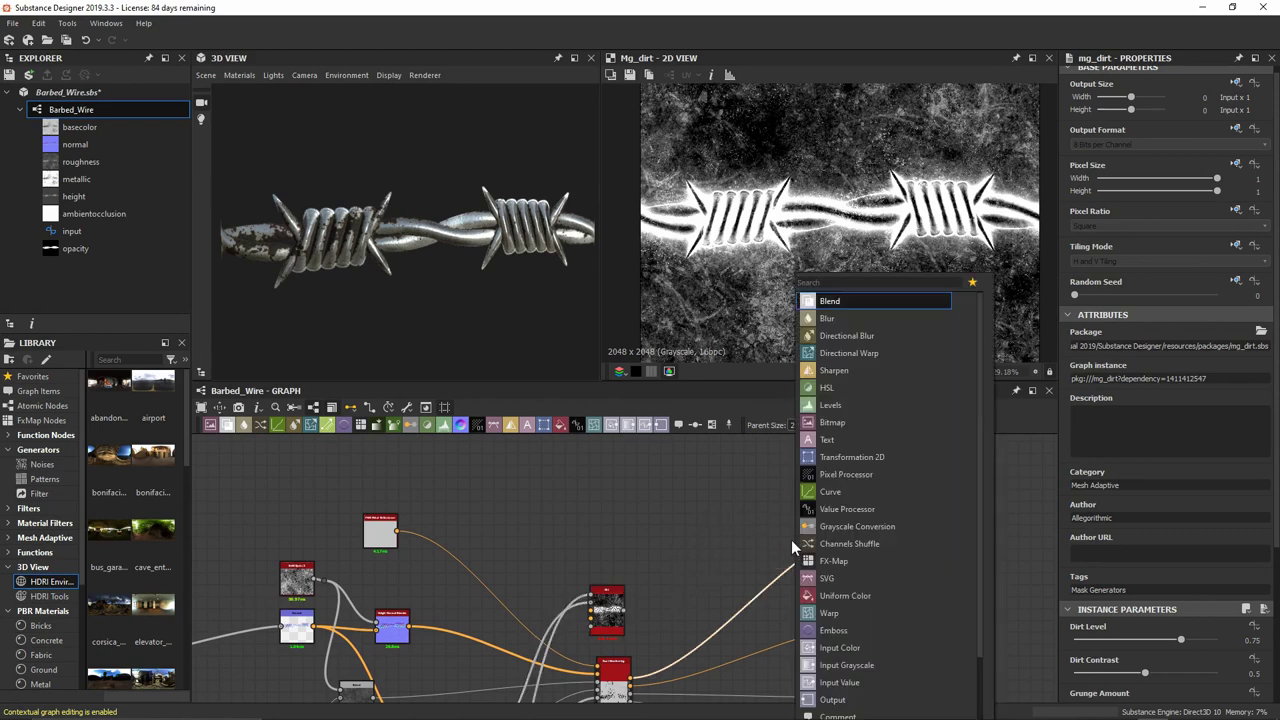
pyautogui.write('bl')
pyautogui.press('Return')
pyautogui.moveTo(711, 549); pyautogui.dragTo(609, 510, button='middle')
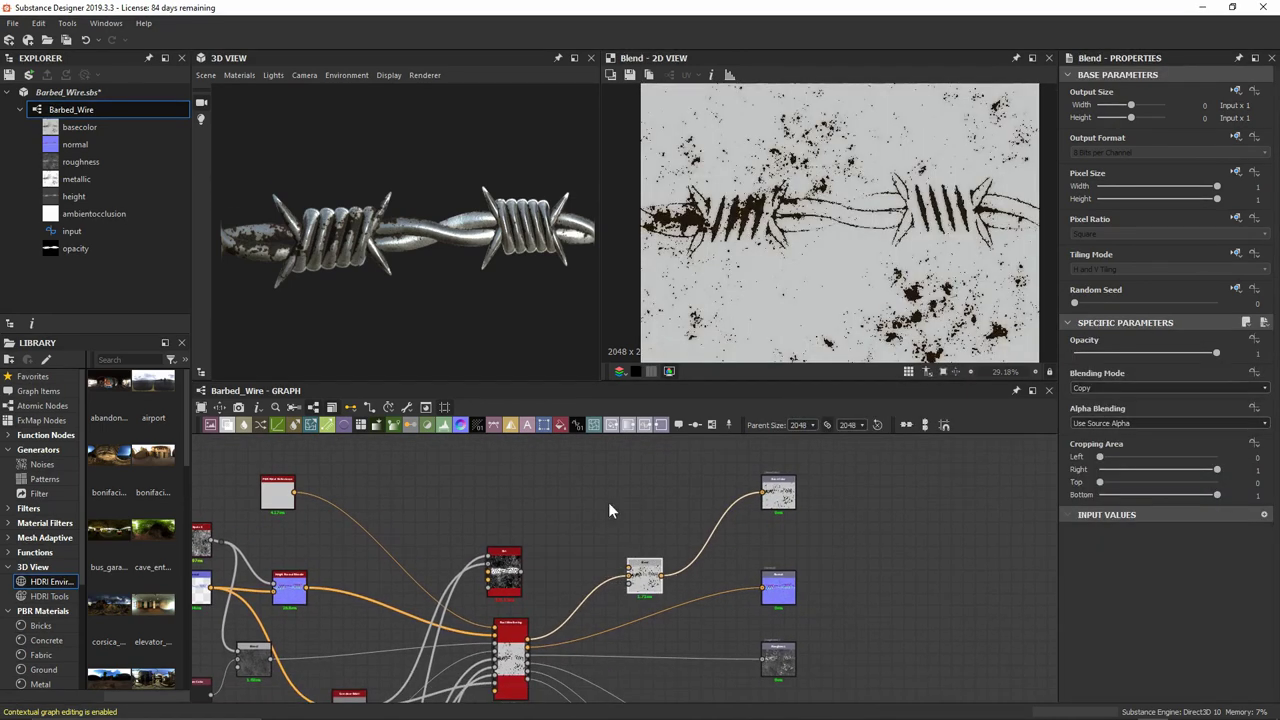
# Align the Blend node with the Base Color output node and connect the Dirt node's Mask output to the Blend's Opacity input.
pyautogui.moveTo(525, 664); pyautogui.dragTo(557, 603, button='middle')
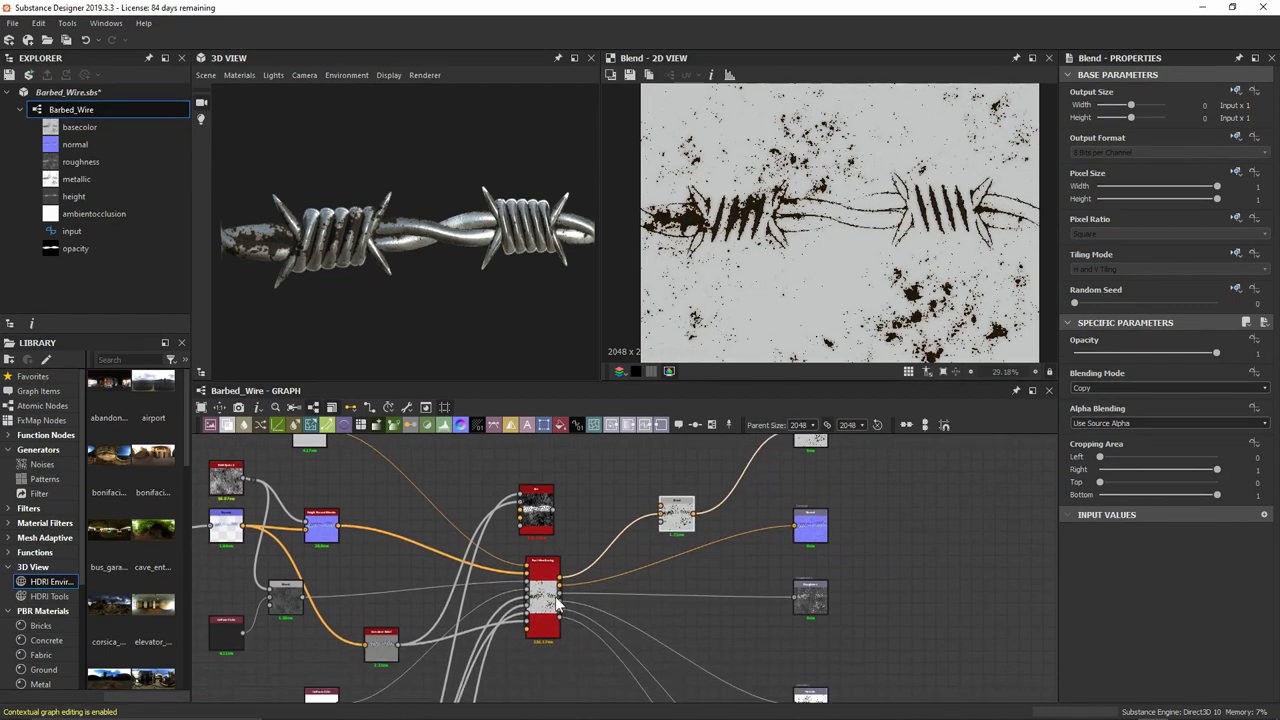
pyautogui.moveTo(536, 595); pyautogui.dragTo(481, 594)
pyautogui.moveTo(553, 528); pyautogui.dragTo(487, 598, button='middle')
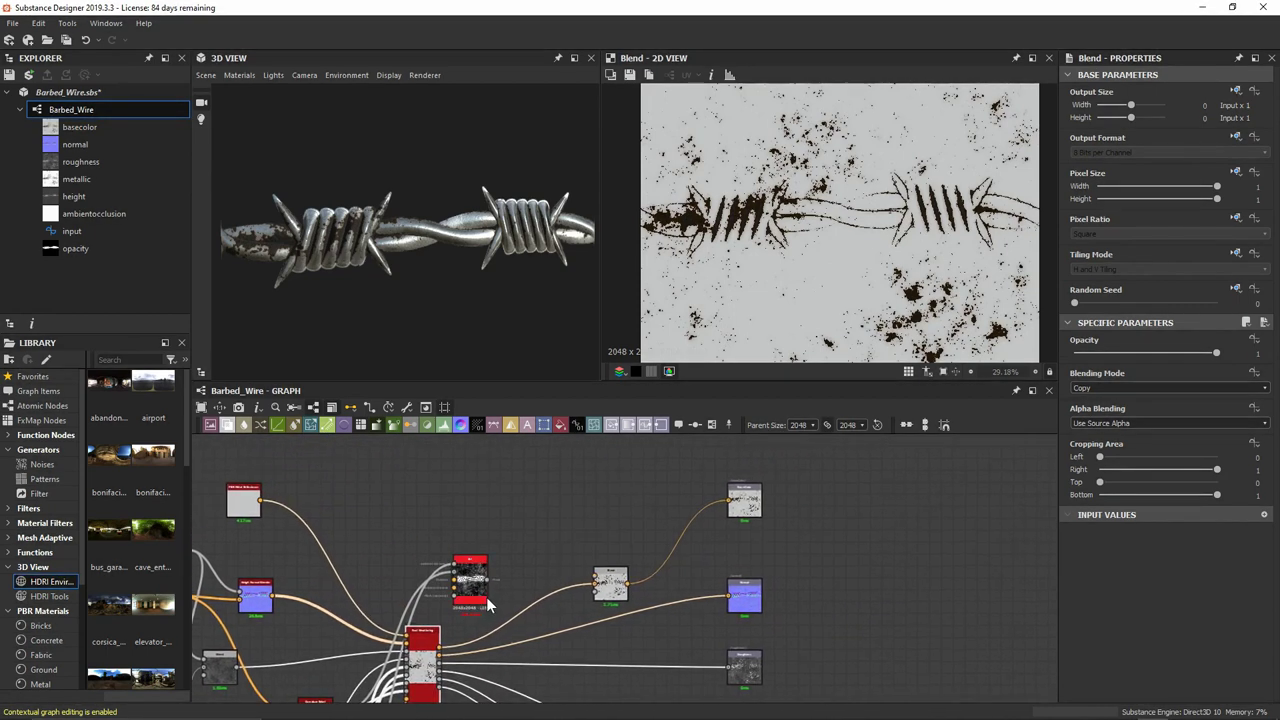
pyautogui.moveTo(611, 588); pyautogui.dragTo(614, 505)
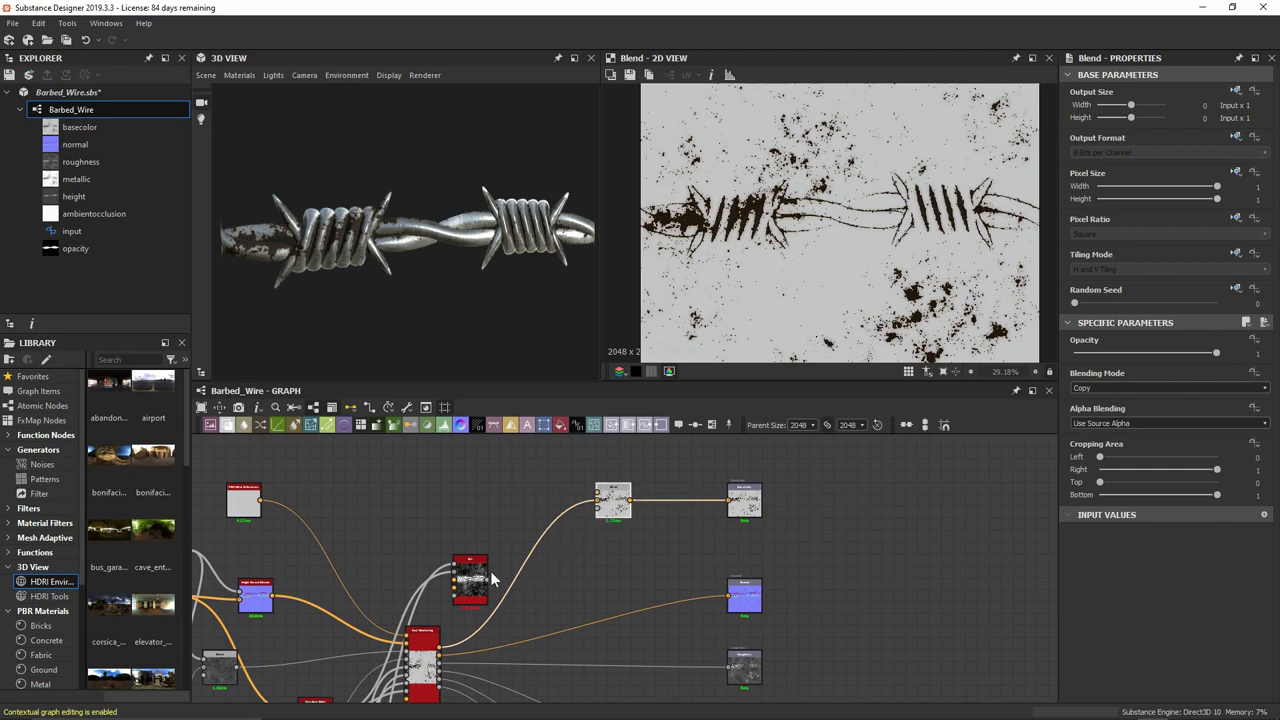
pyautogui.moveTo(491, 578); pyautogui.dragTo(471, 505)
pyautogui.moveTo(558, 586); pyautogui.dragTo(600, 500)
pyautogui.scroll(3, 612, 518)
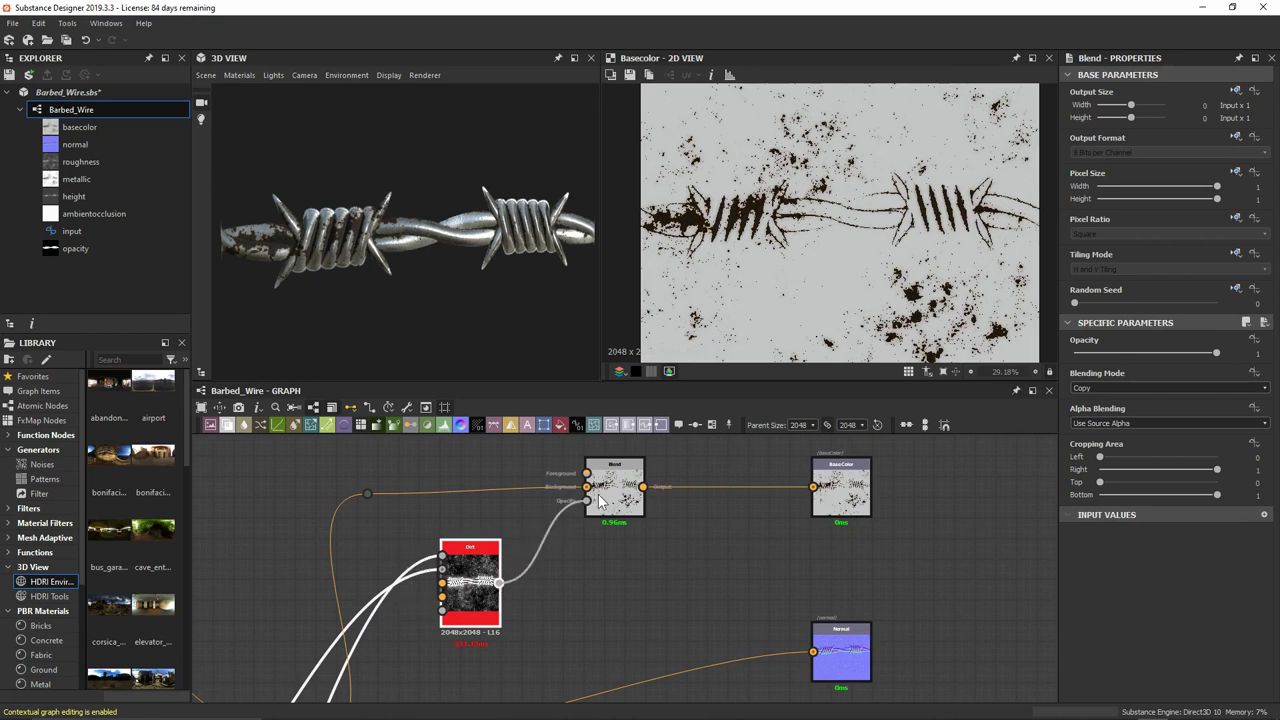
pyautogui.click(470, 575)
# Add a BnW Spots 1 noise node and connect its output to the Blend node's Foreground input.
pyautogui.moveTo(468, 468); pyautogui.dragTo(465, 533, button='middle')
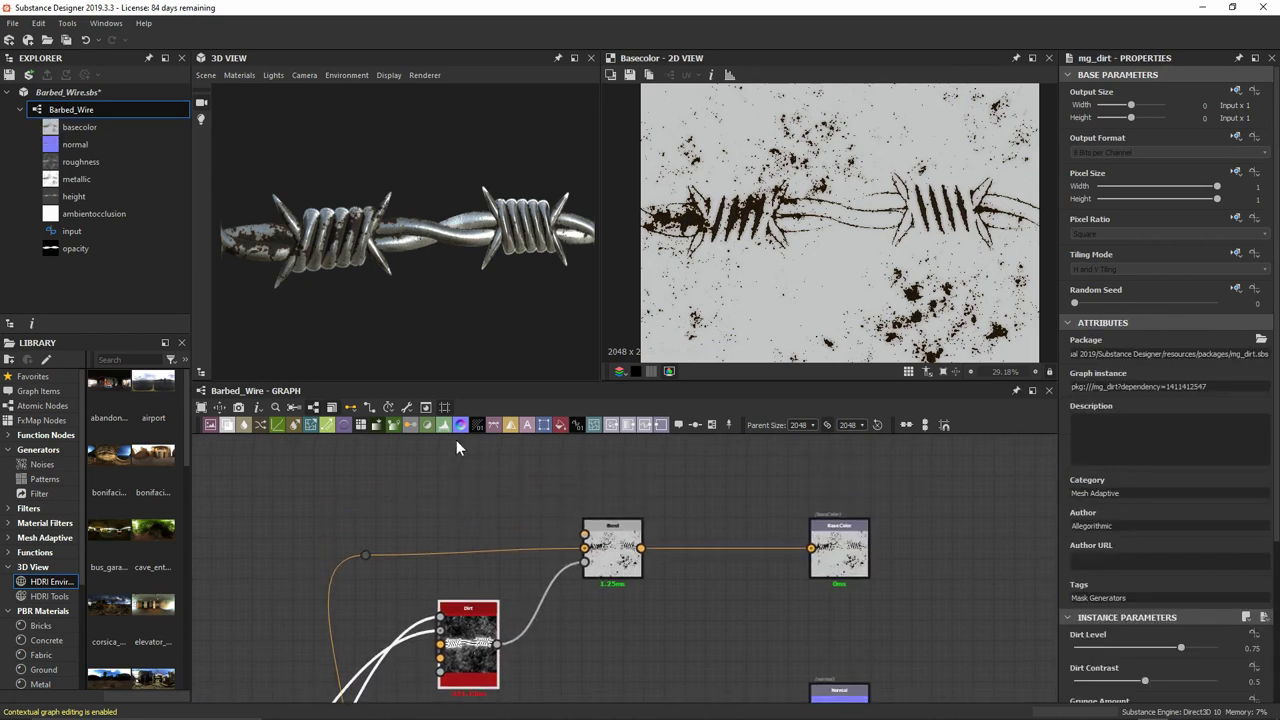
pyautogui.press('space')
pyautogui.write('bn')
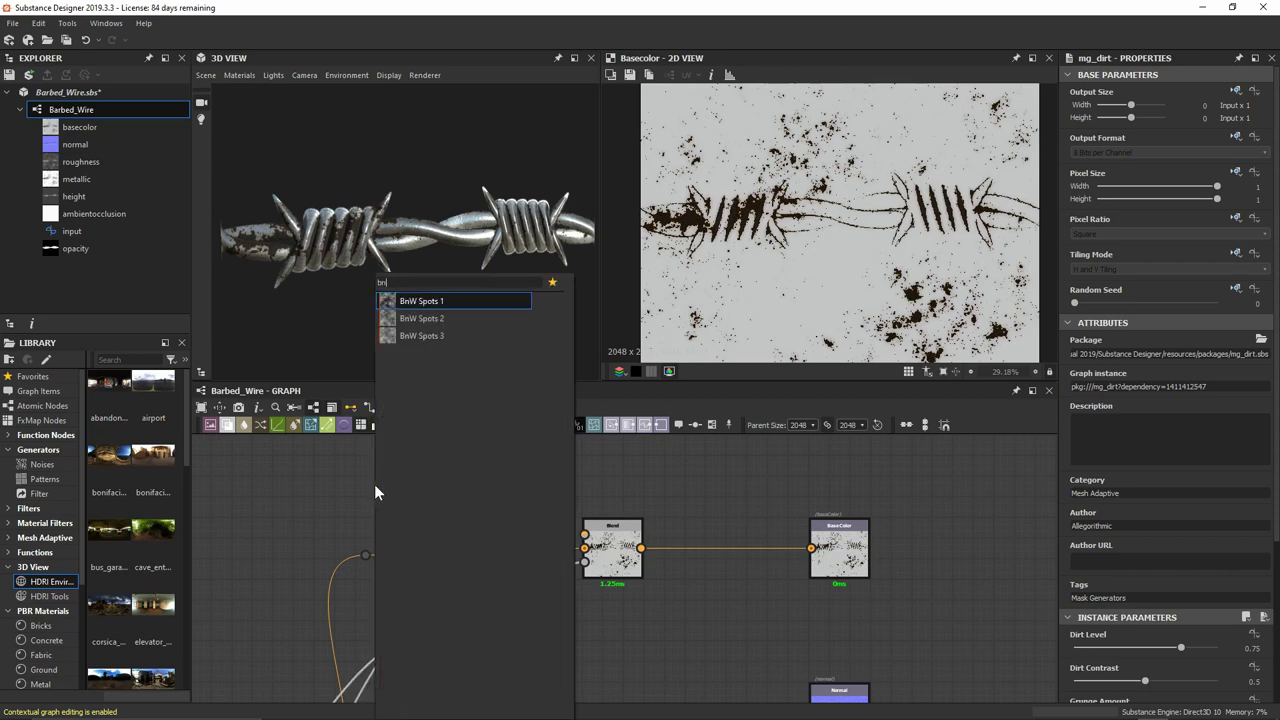
pyautogui.press('Return')
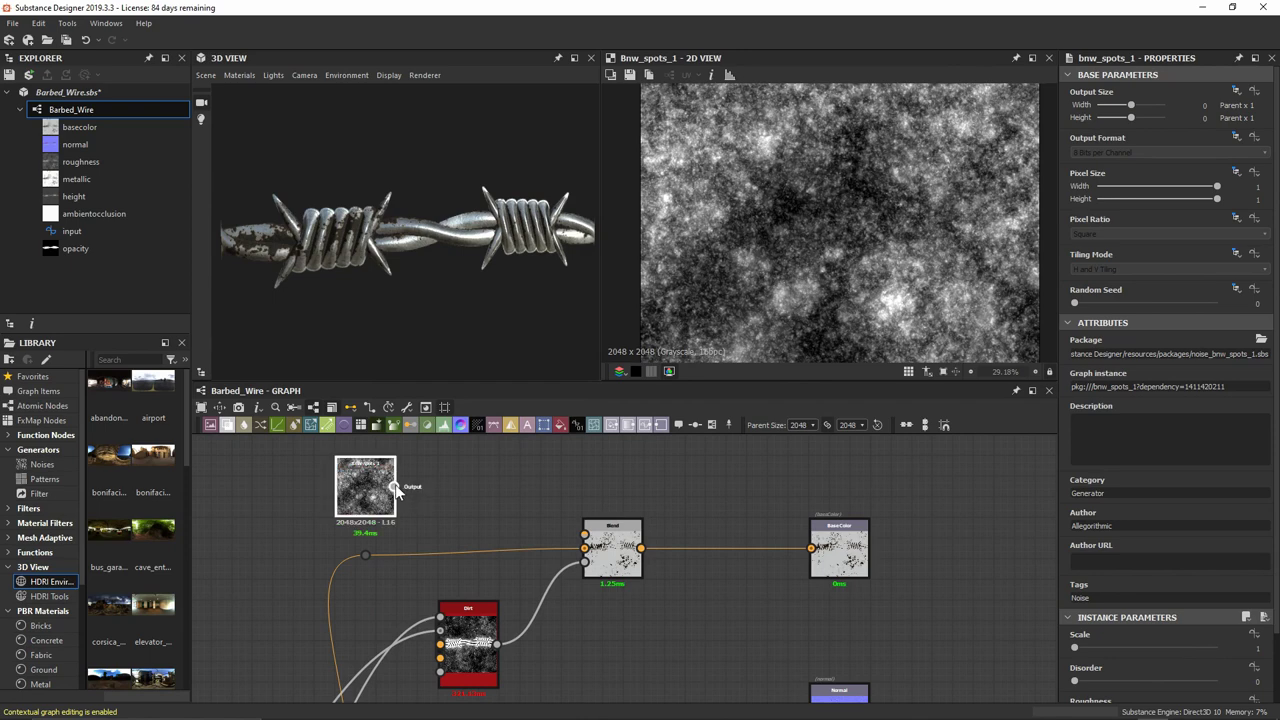
pyautogui.moveTo(395, 486); pyautogui.dragTo(584, 535)
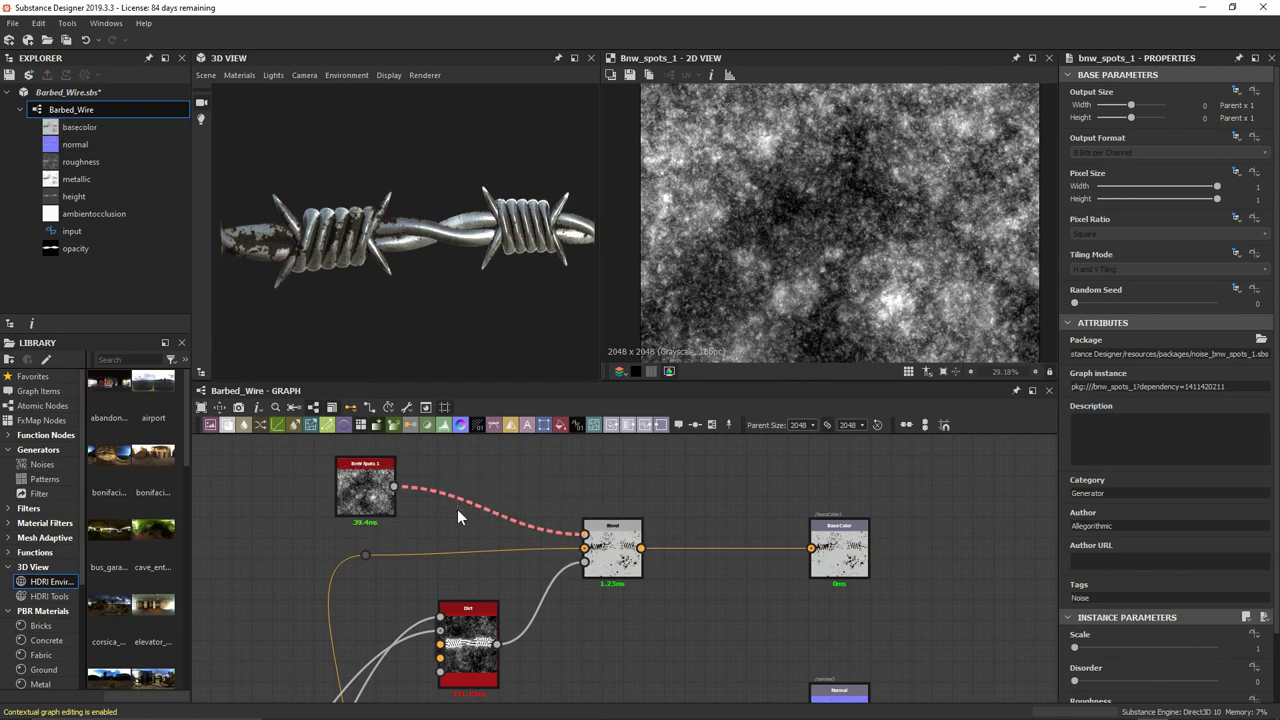
# Insert a Gradient Map node between BnW Spots 1 and the Blend node's Foreground input.
pyautogui.press('space')
pyautogui.write('grad')
pyautogui.press('Return')
pyautogui.moveTo(460, 515); pyautogui.dragTo(419, 485)
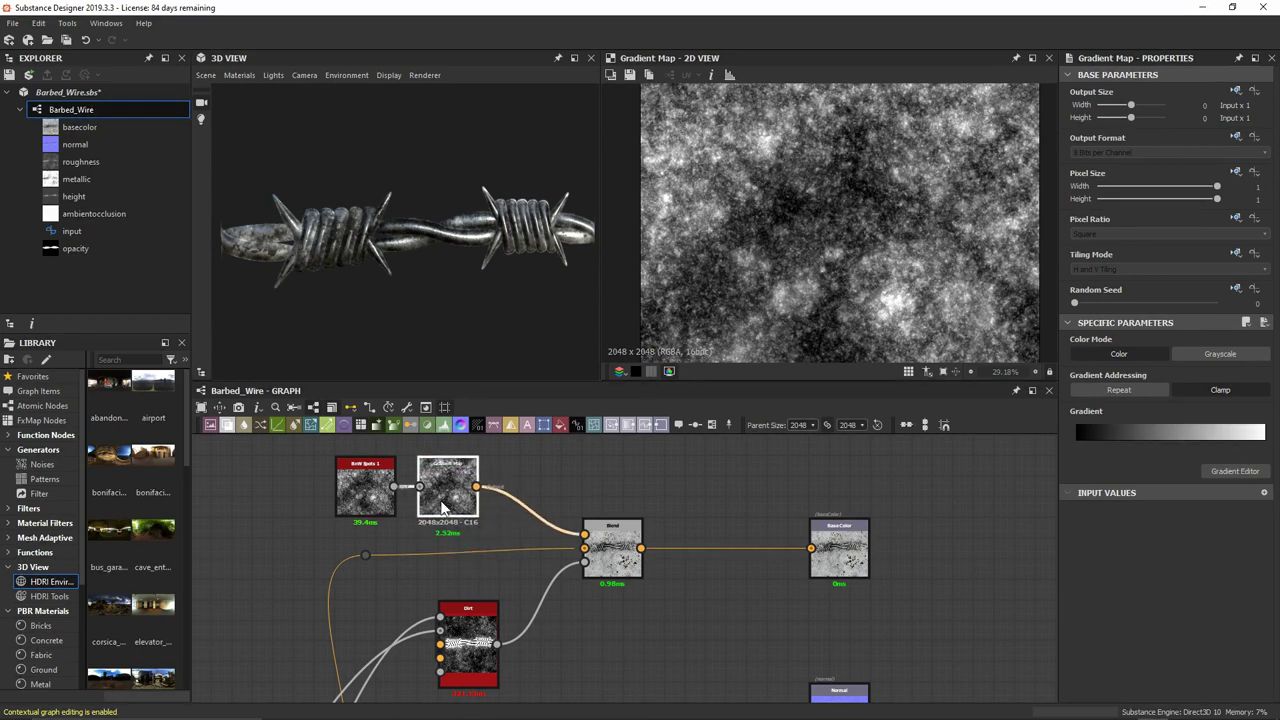
# Compare the Blend node's result with the Dirt mask around the wire in the 2D view.
pyautogui.click(628, 572)
pyautogui.doubleClick(628, 572)
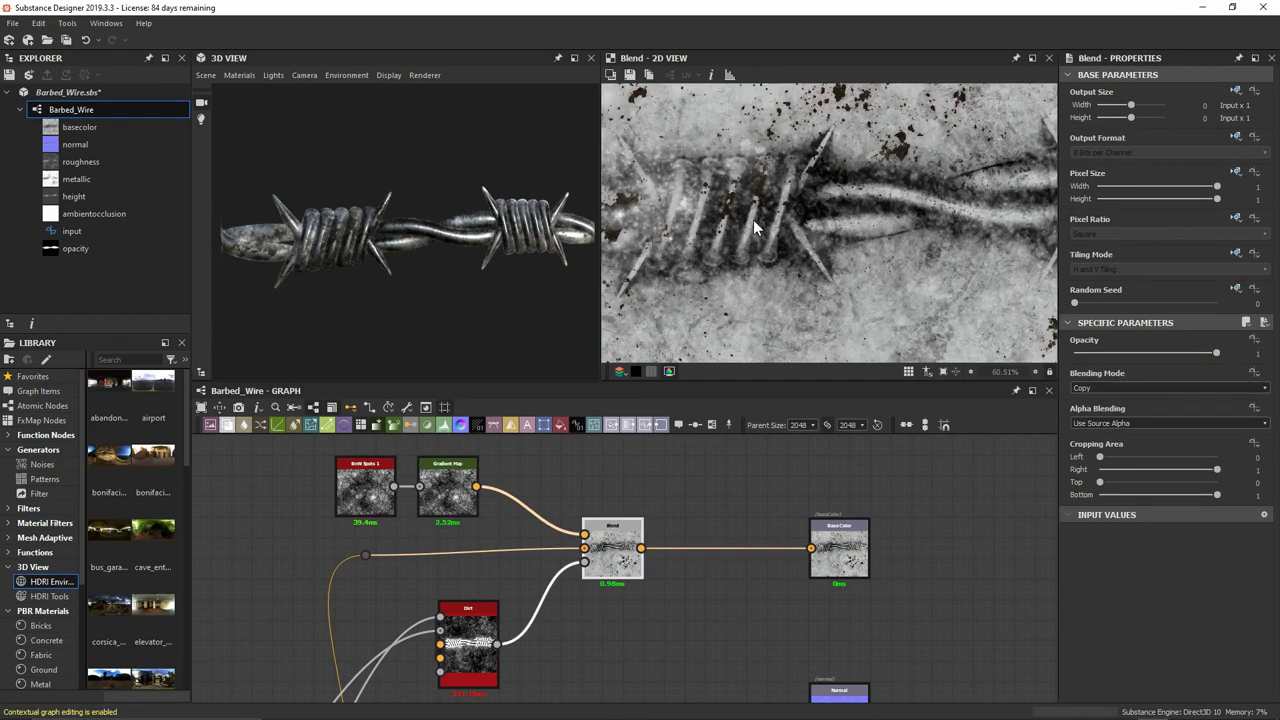
pyautogui.doubleClick(583, 562)
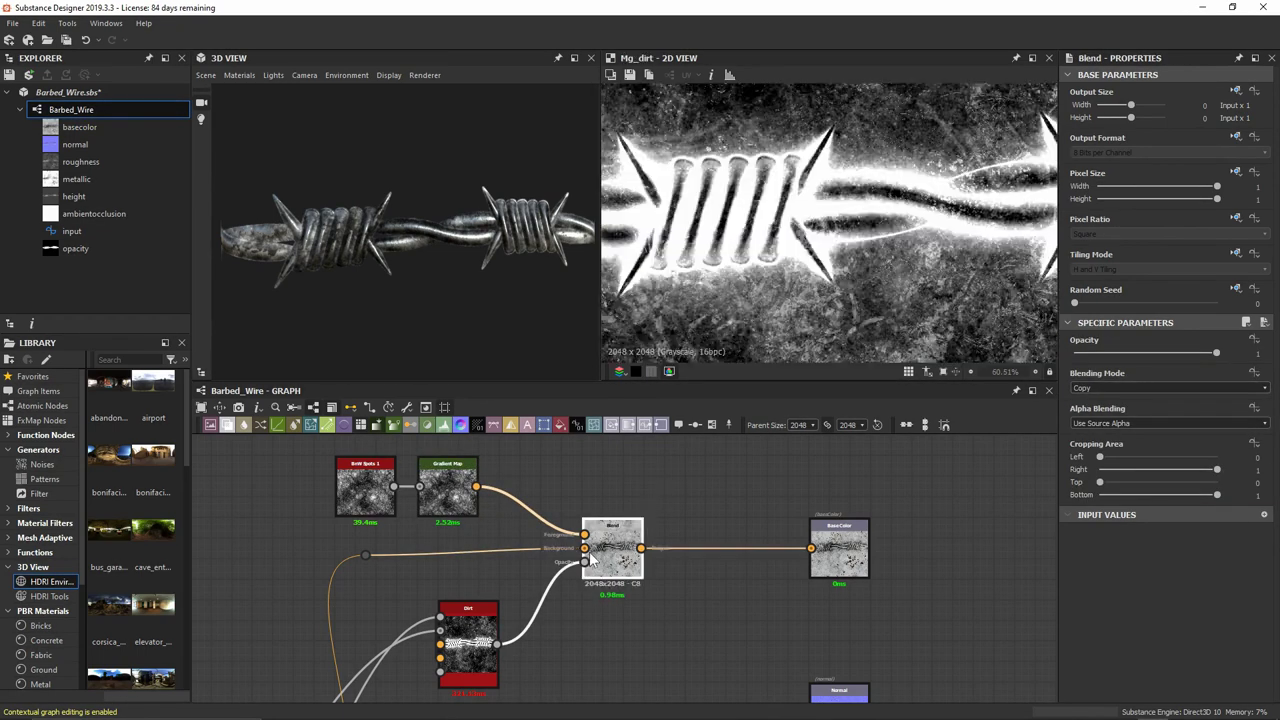
pyautogui.doubleClick(610, 562)
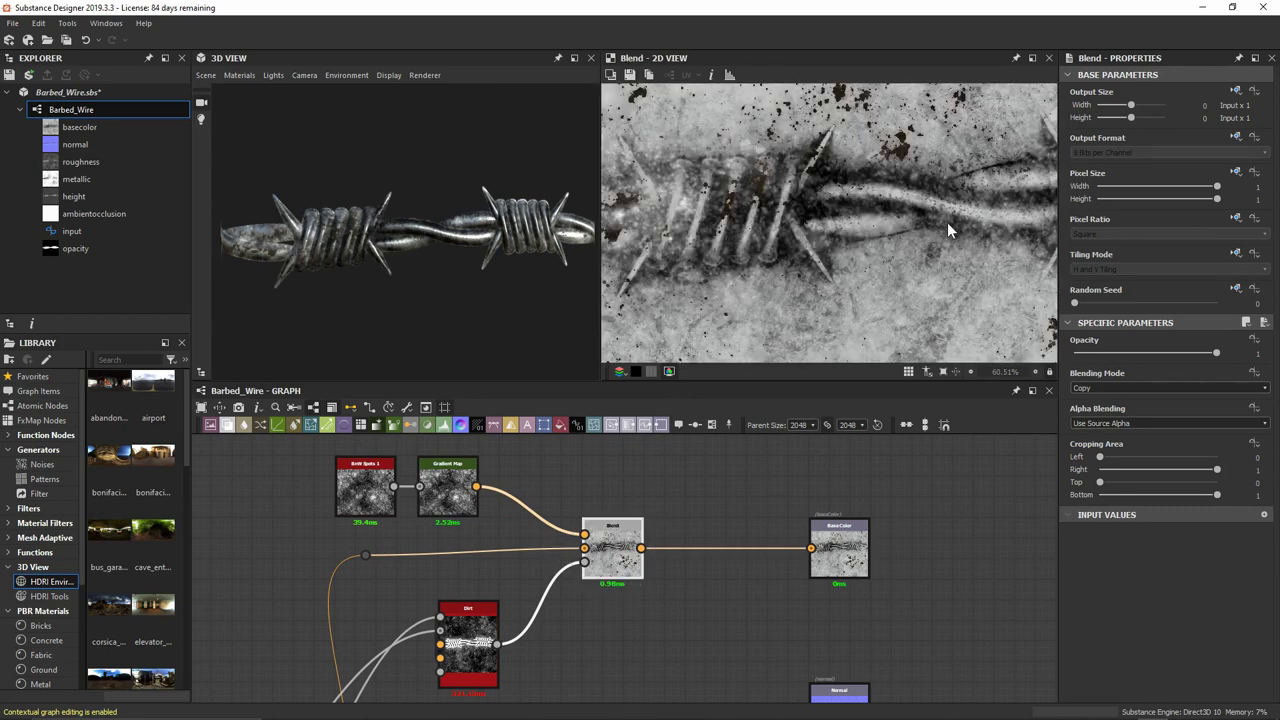
# Set the Dirt node's Dirt Level to 0.55, and compare its mask with the Blend result in the 2D view.
pyautogui.moveTo(402, 283)
pyautogui.mouseDown()
pyautogui.moveTo(349, 284)
pyautogui.moveTo(386, 274)
pyautogui.mouseUp()
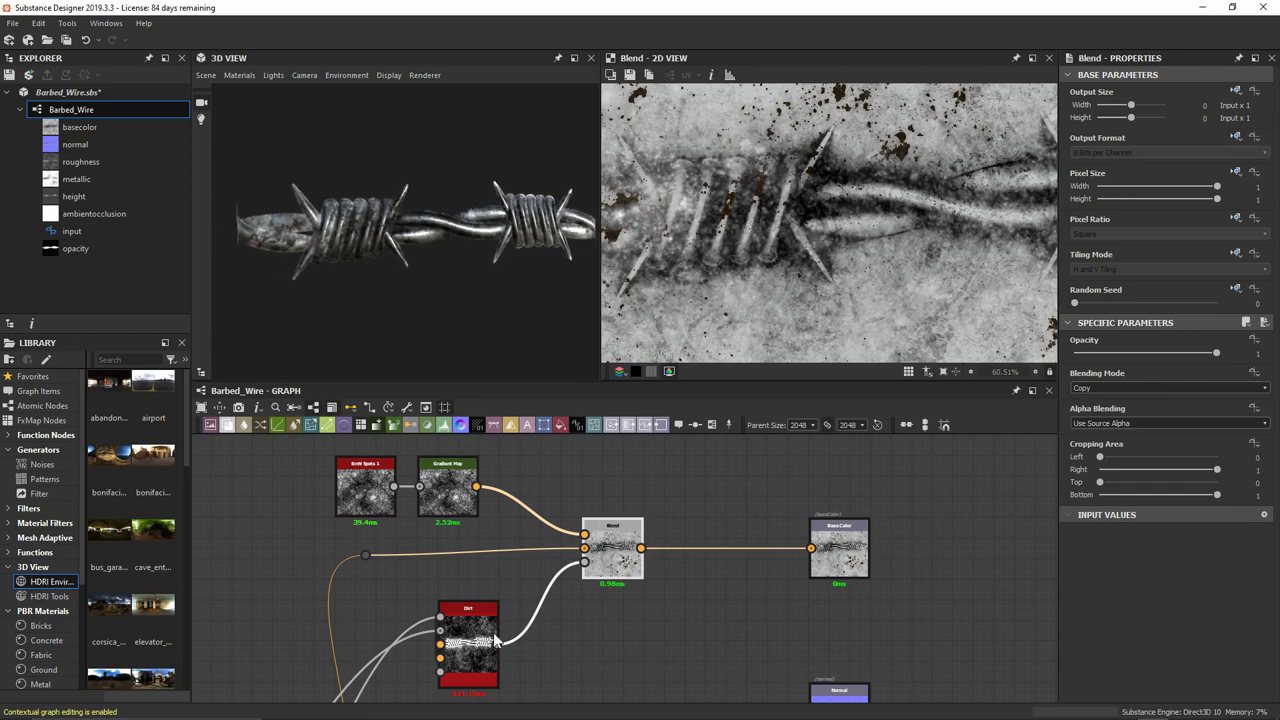
pyautogui.scroll(4, 490, 635)
pyautogui.click(478, 600)
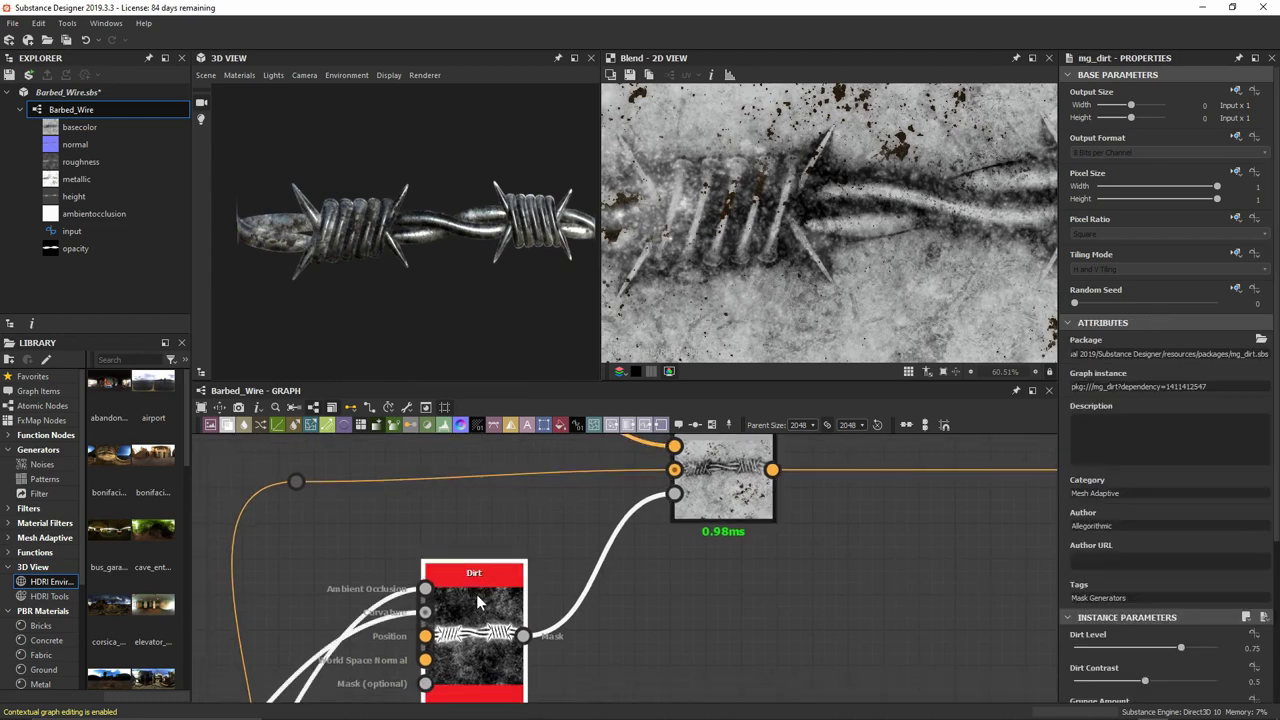
pyautogui.scroll(-3, 1145, 582)
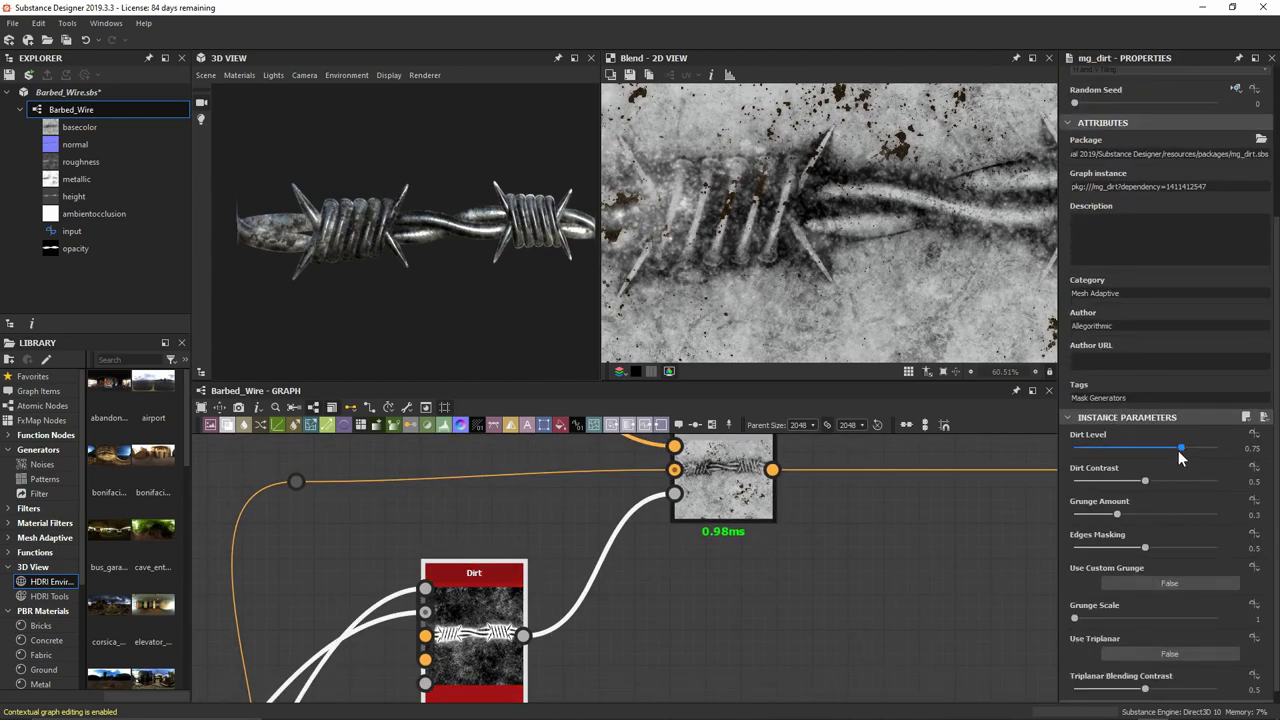
pyautogui.moveTo(1180, 456); pyautogui.dragTo(1167, 447)
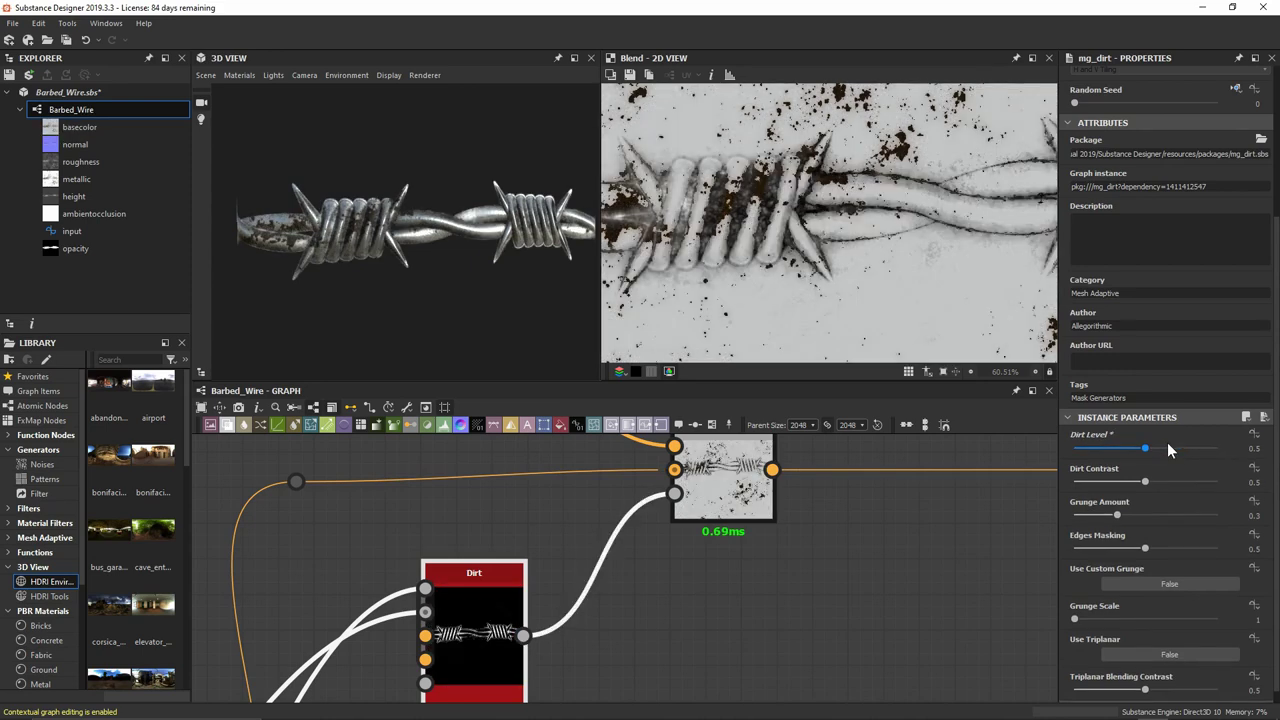
pyautogui.click(1146, 447)
pyautogui.write('.55')
pyautogui.press('Return')
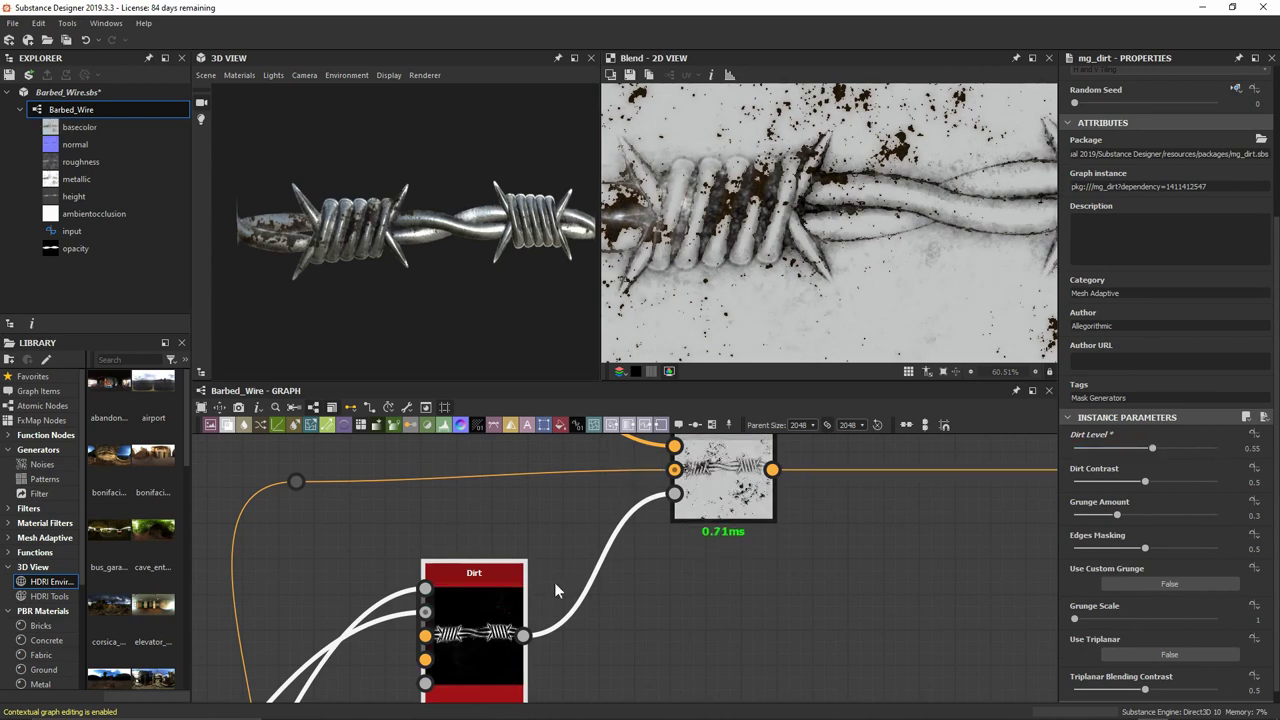
pyautogui.doubleClick(481, 631)
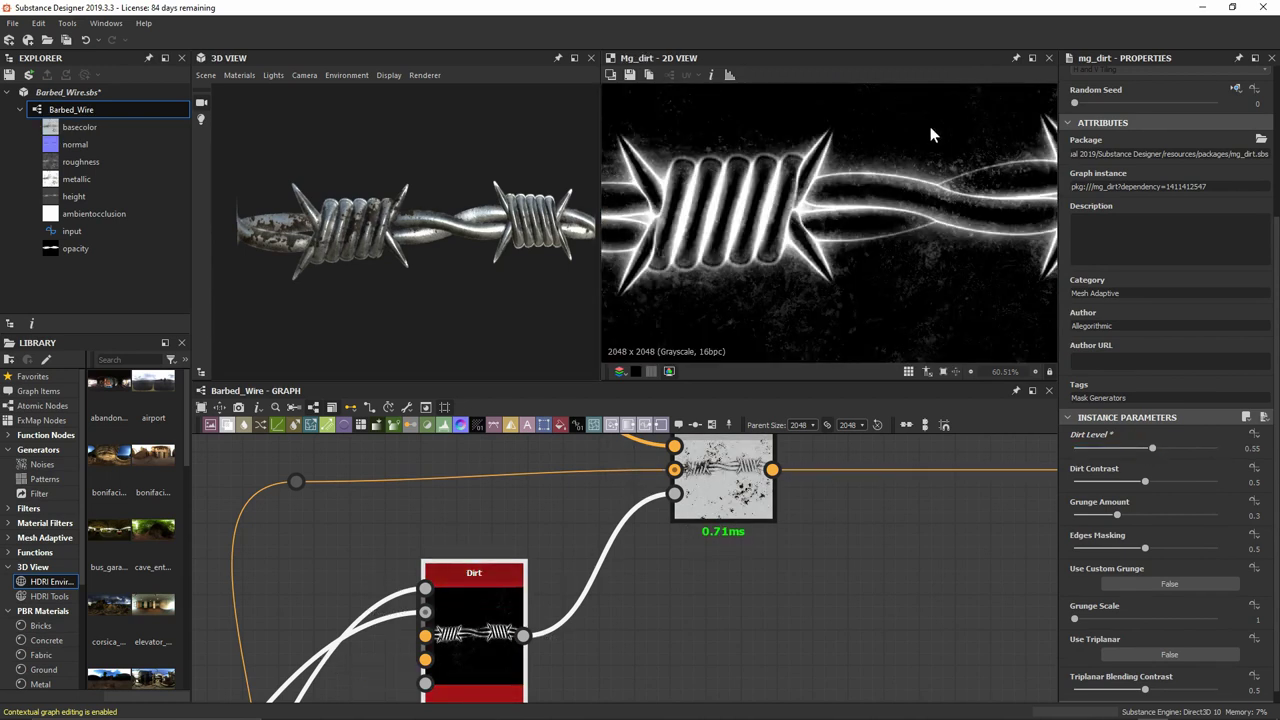
pyautogui.doubleClick(731, 474)
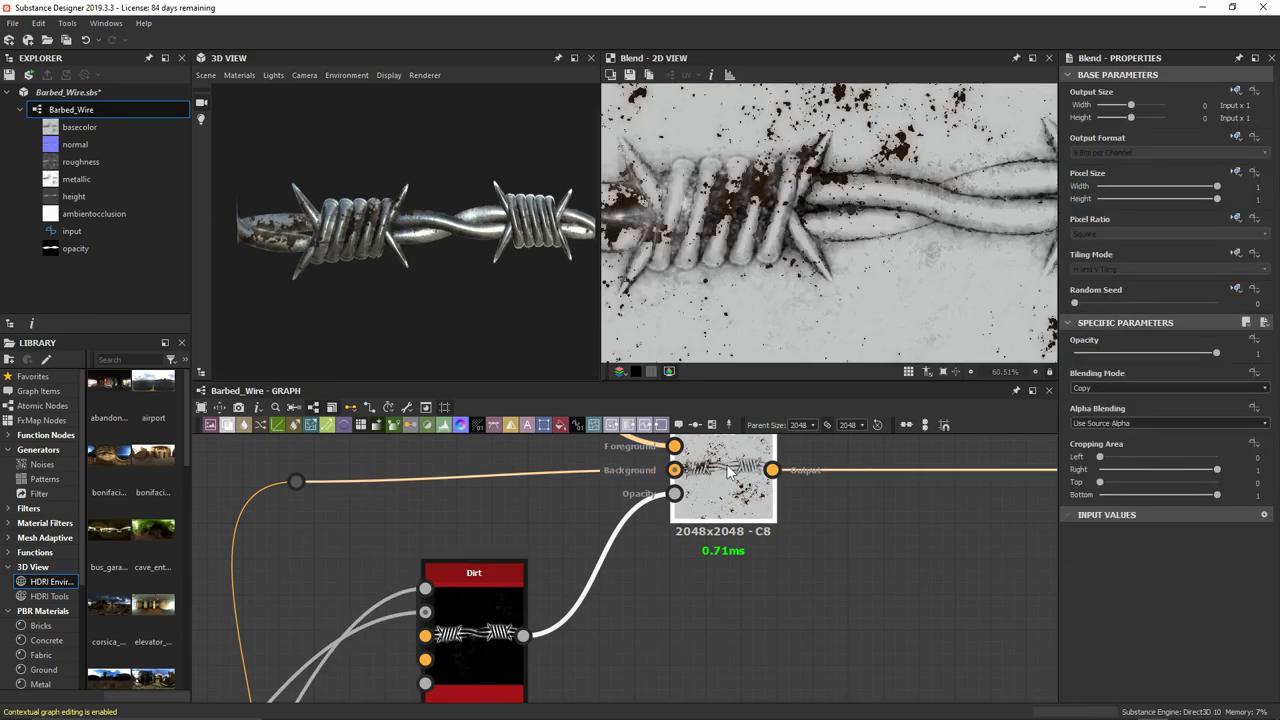
# In the Gradient Map's gradient, color the end key brown (RGB 94, 75, 61) and move it to position 0.323.
pyautogui.moveTo(731, 474); pyautogui.dragTo(757, 616, button='middle')
pyautogui.click(478, 540)
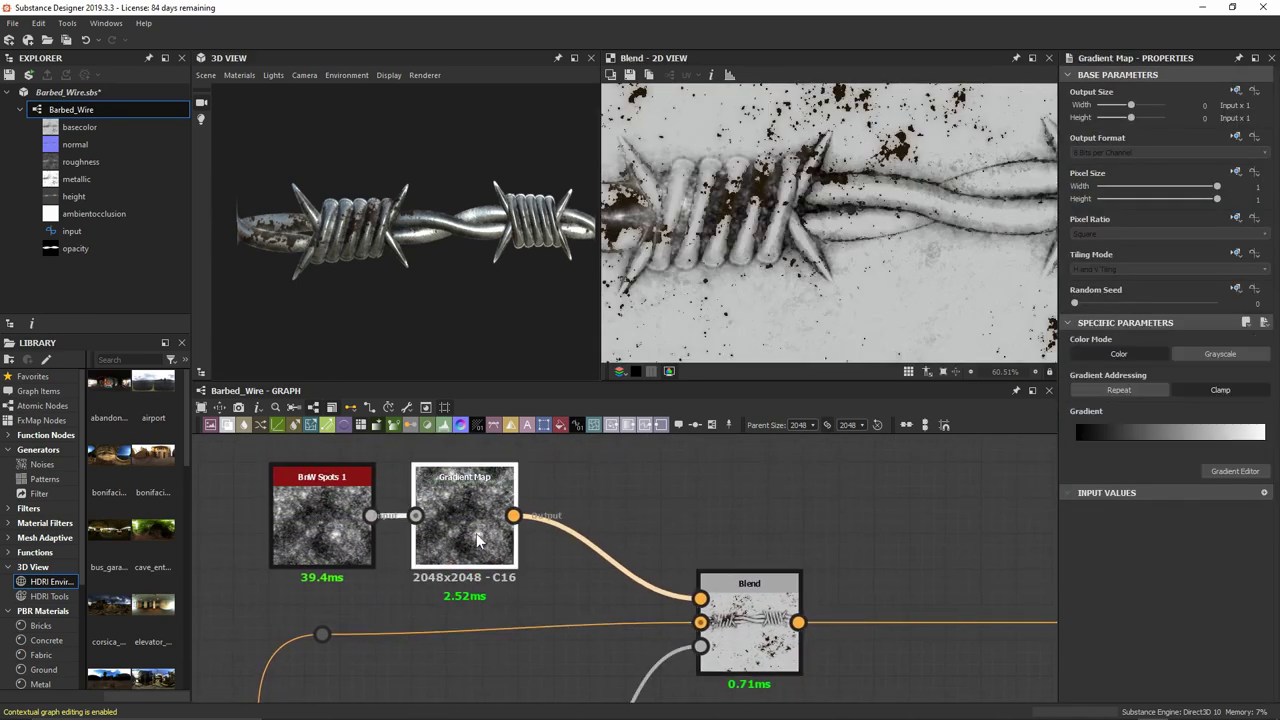
pyautogui.click(1235, 471)
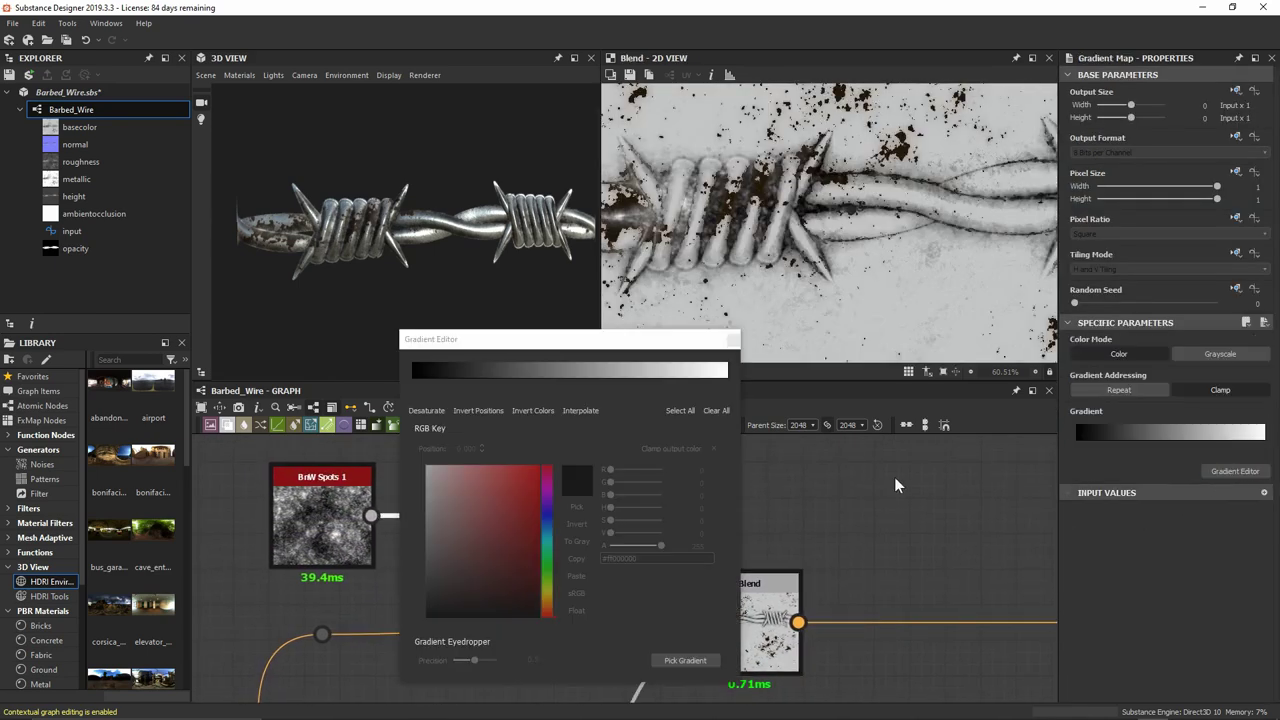
pyautogui.click(414, 379)
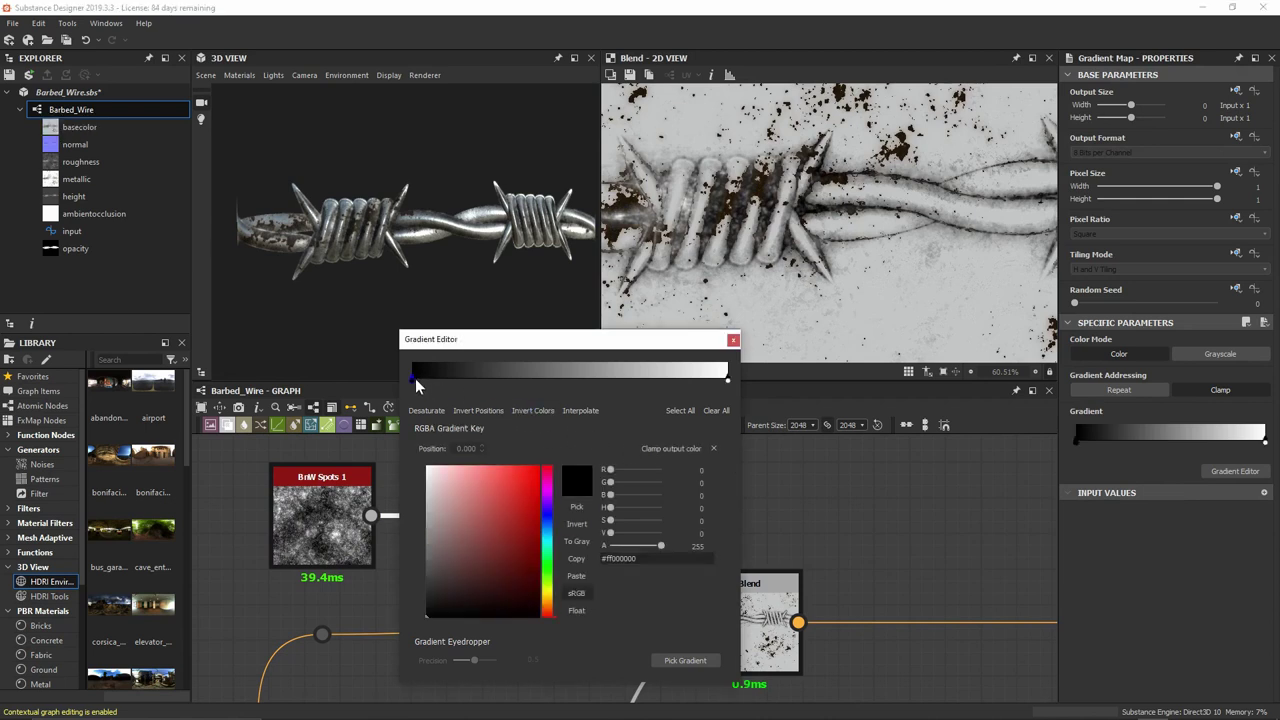
pyautogui.click(582, 506)
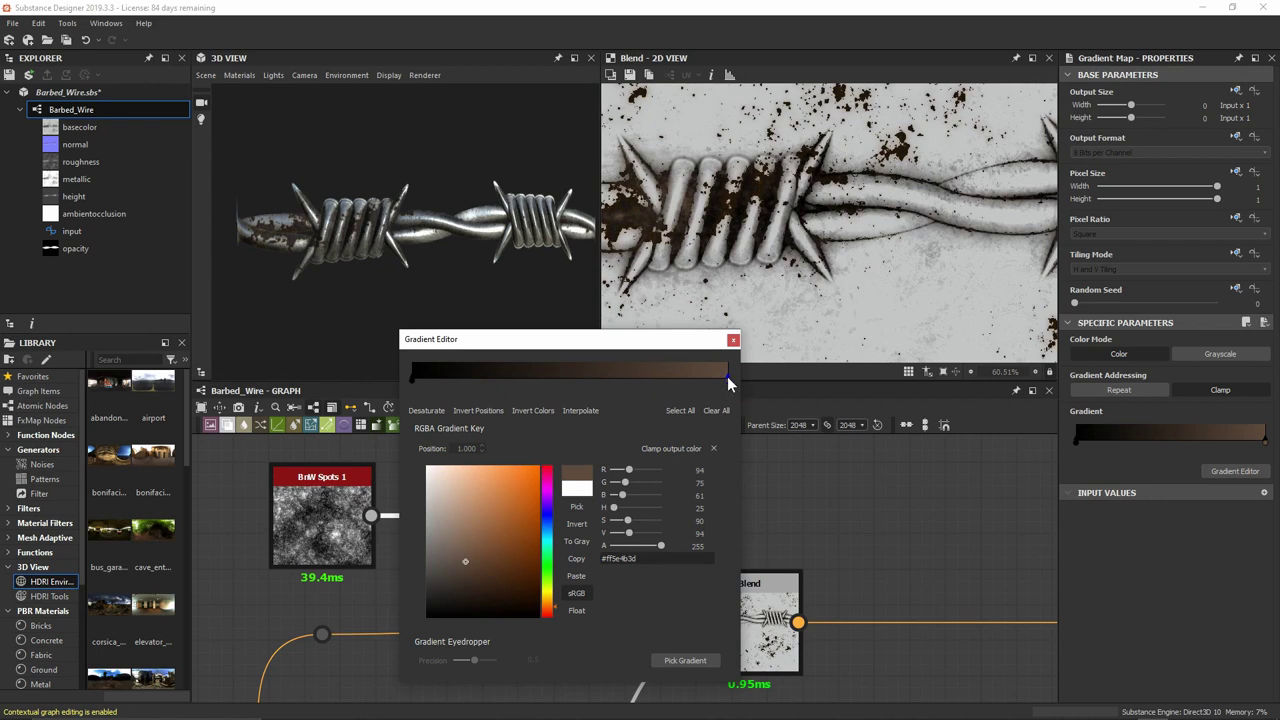
pyautogui.moveTo(727, 376); pyautogui.dragTo(514, 387)
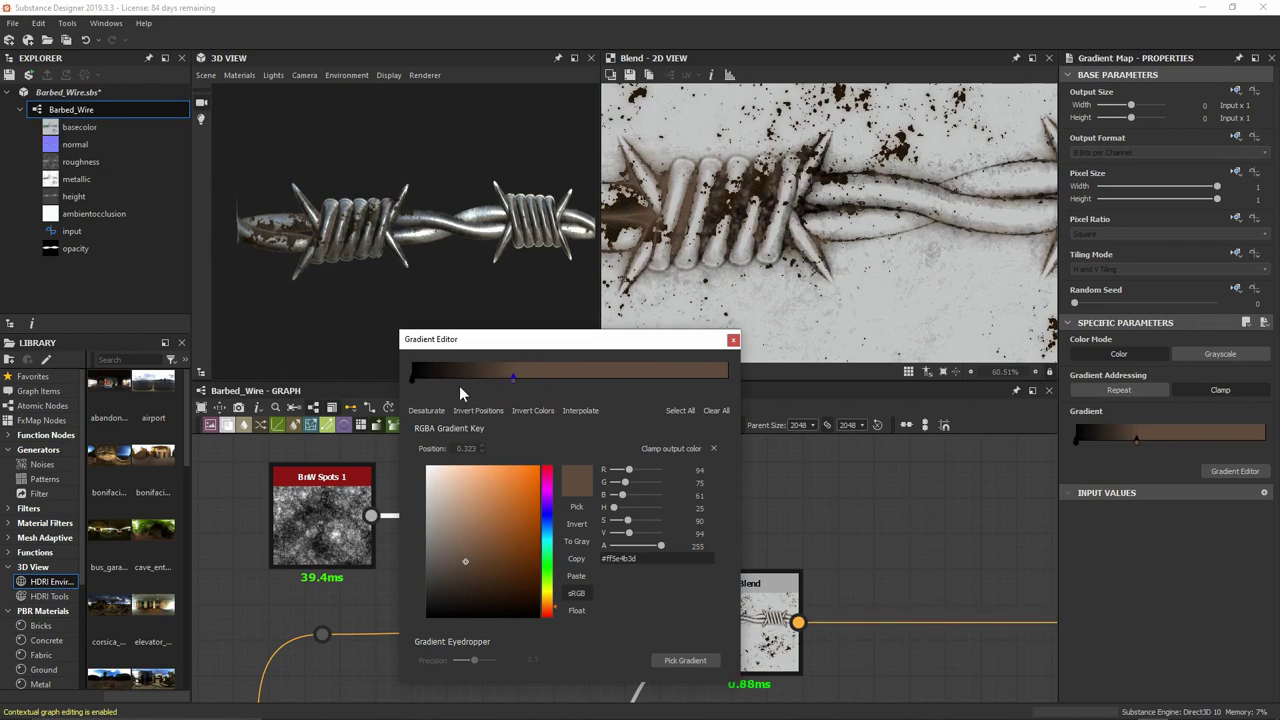
# Lighten the gradient's black start key to dark gray with a value of 26, and close the Gradient Editor.
pyautogui.click(412, 376)
pyautogui.moveTo(609, 532); pyautogui.dragTo(614, 534)
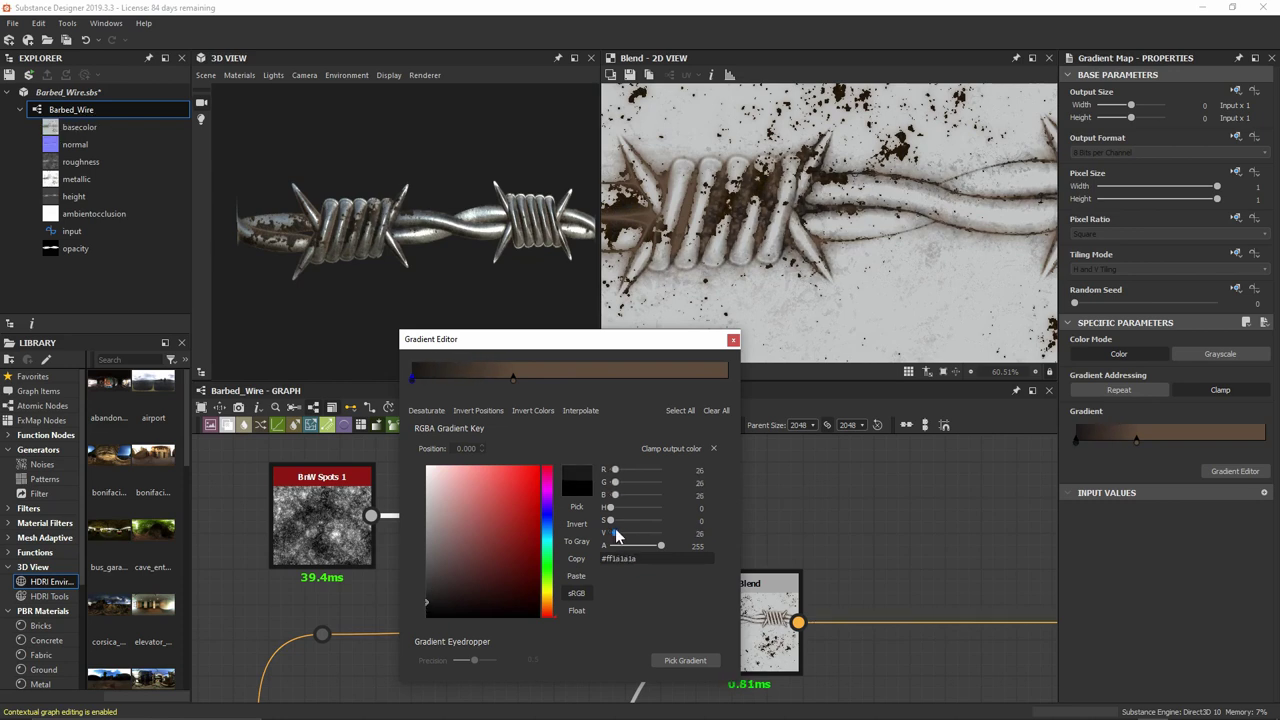
pyautogui.click(733, 339)
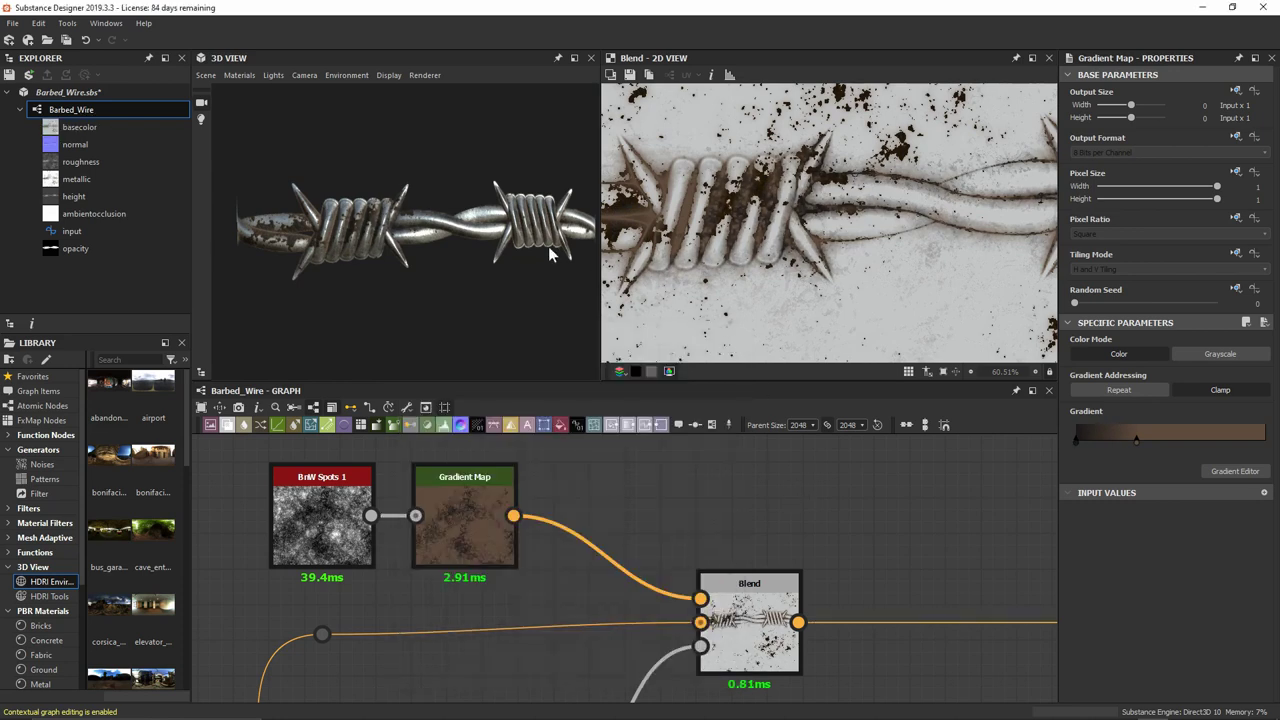
# Examine the brown dirt tint on the wire in the 3D view and in the Blend node's 2D result.
pyautogui.moveTo(548, 246)
pyautogui.mouseDown()
pyautogui.moveTo(480, 246)
pyautogui.moveTo(555, 256)
pyautogui.mouseUp()
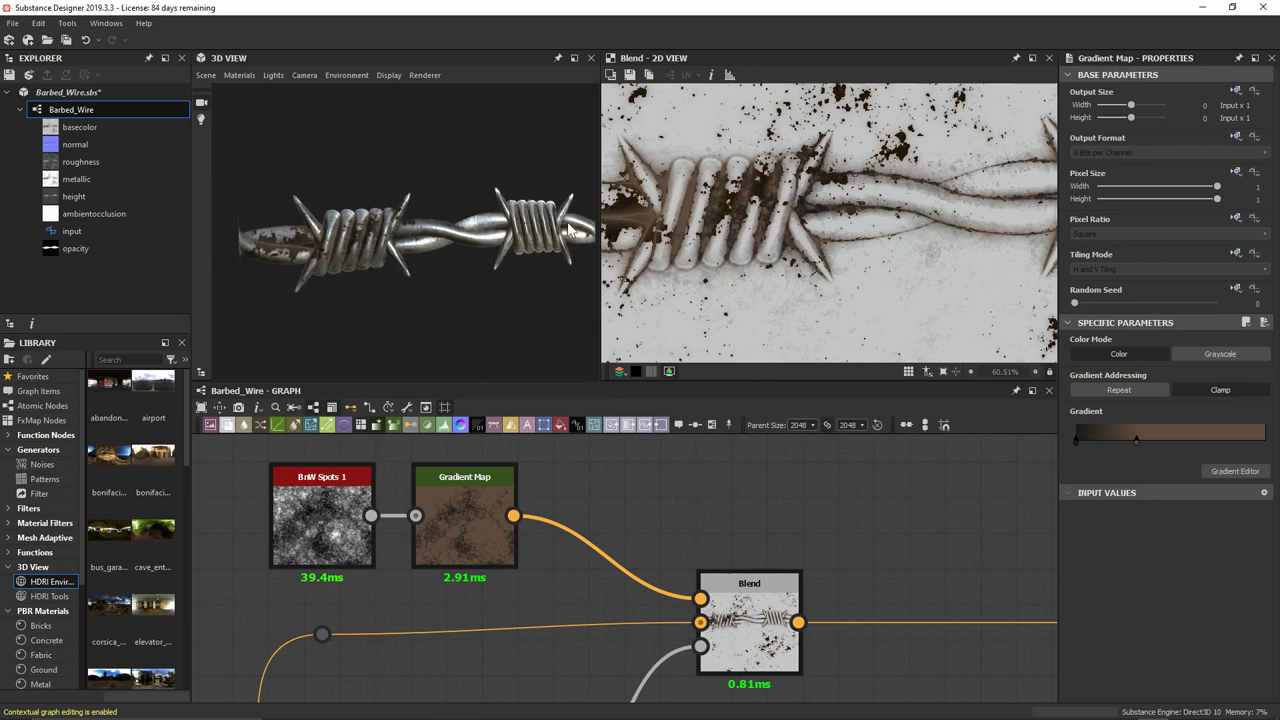
pyautogui.scroll(5, 427, 150)
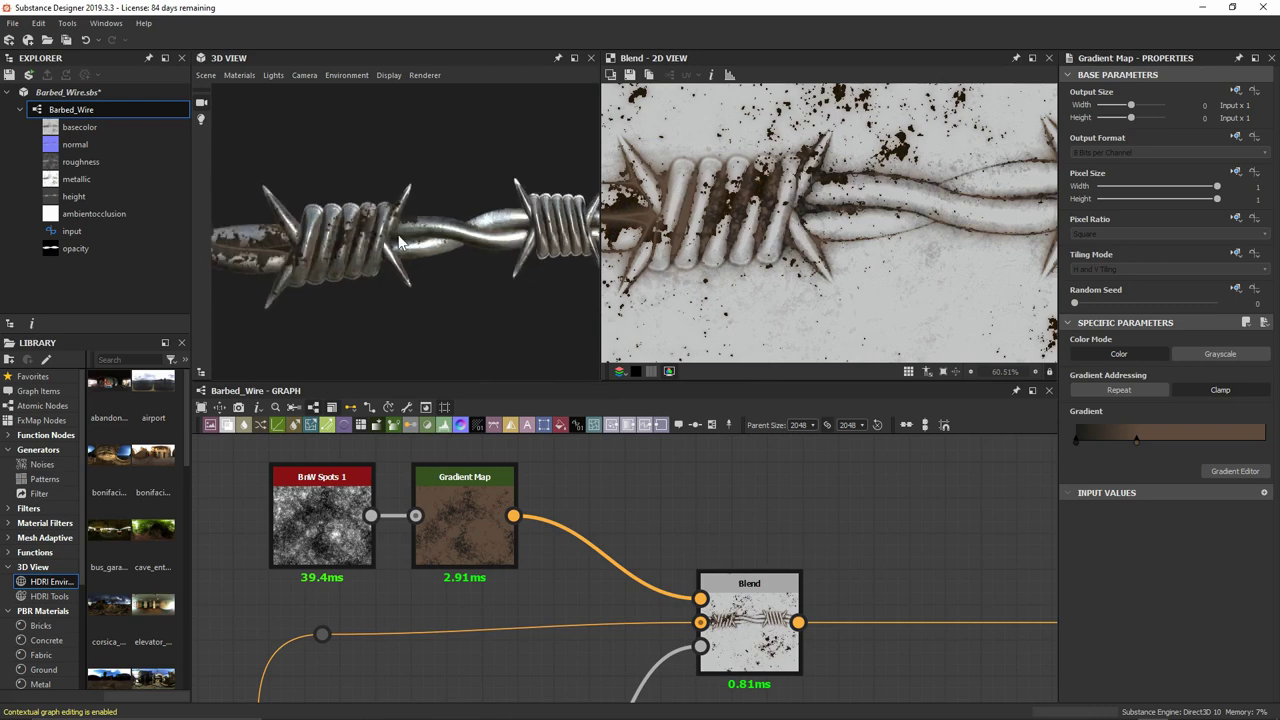
pyautogui.moveTo(427, 150); pyautogui.dragTo(428, 273)
pyautogui.scroll(-2, 428, 273)
pyautogui.scroll(-3, 437, 259)
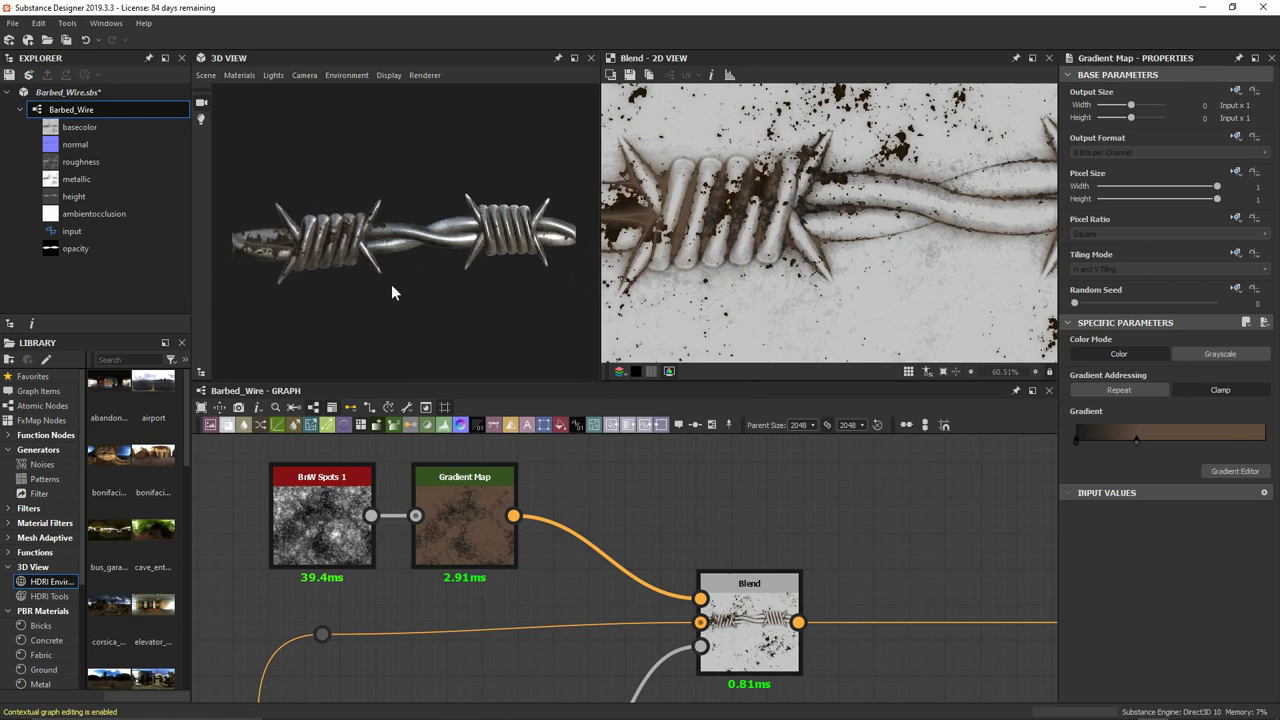
pyautogui.click(749, 612)
pyautogui.scroll(-3, 859, 232)
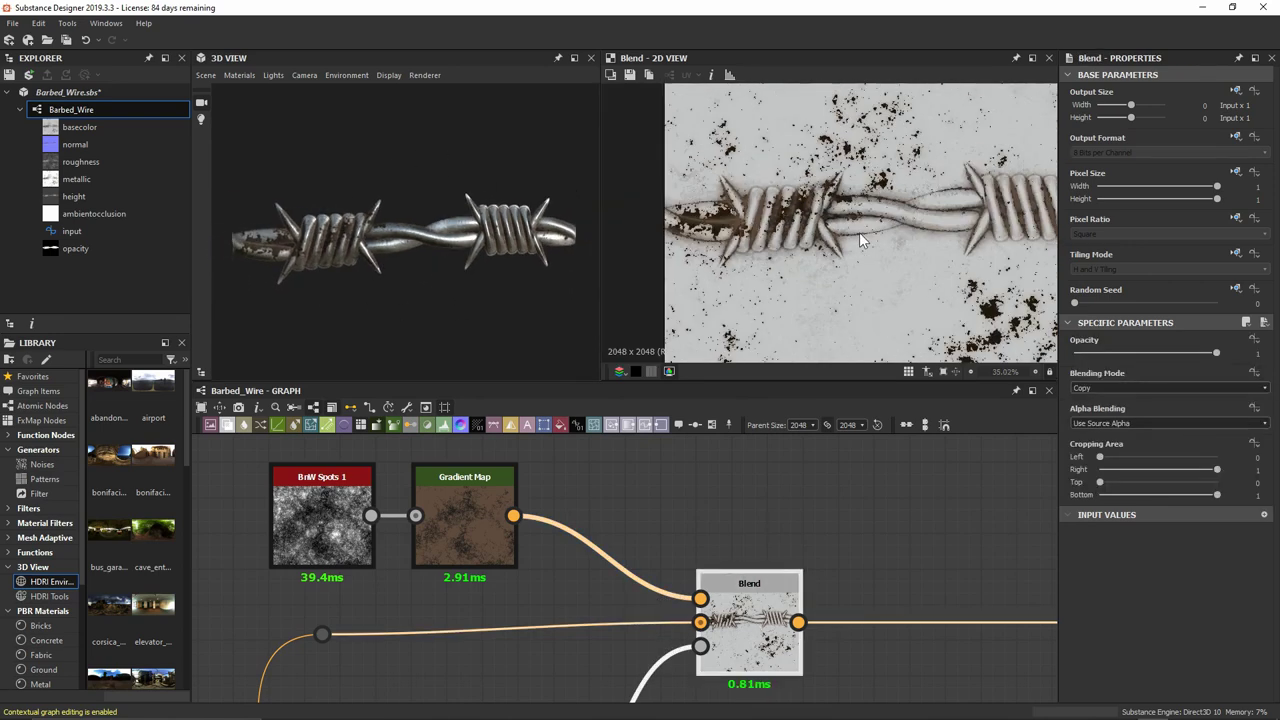
# Insert a Blend node on the link between the Rust Weathering node and the Roughness output.
pyautogui.moveTo(862, 545); pyautogui.dragTo(677, 474, button='middle')
pyautogui.scroll(-2, 642, 618)
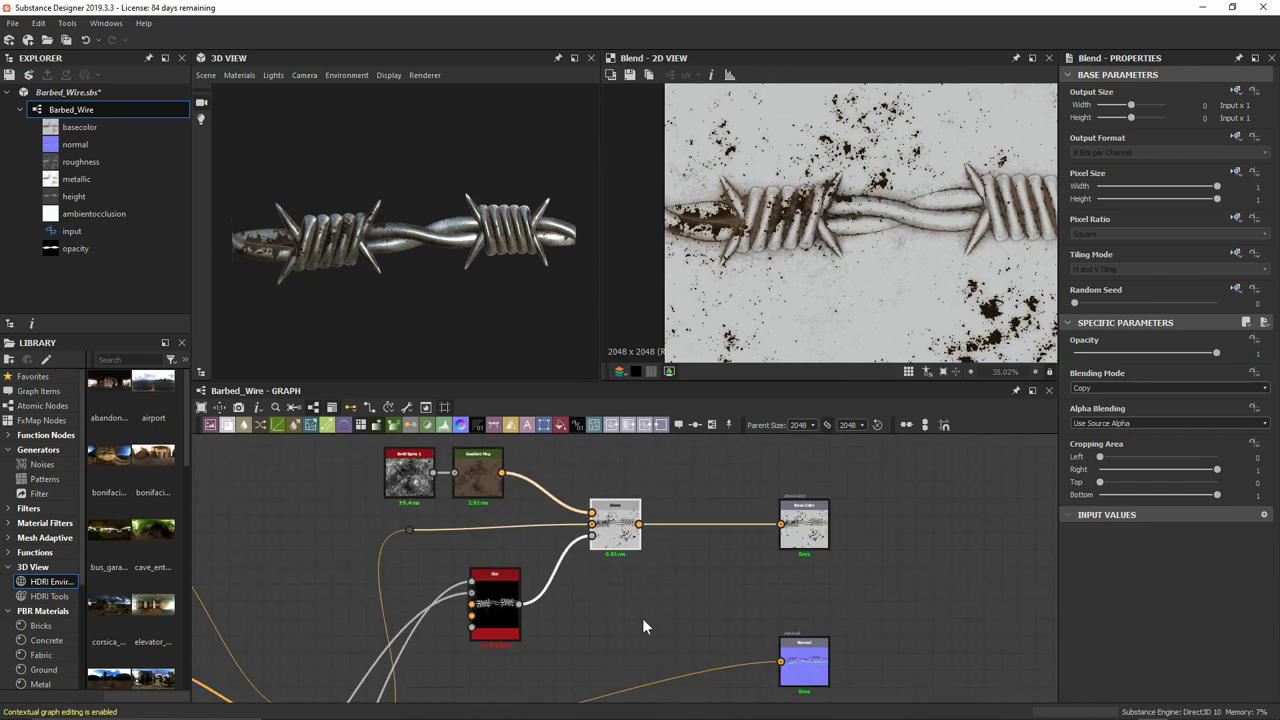
pyautogui.moveTo(642, 618); pyautogui.dragTo(638, 483, button='middle')
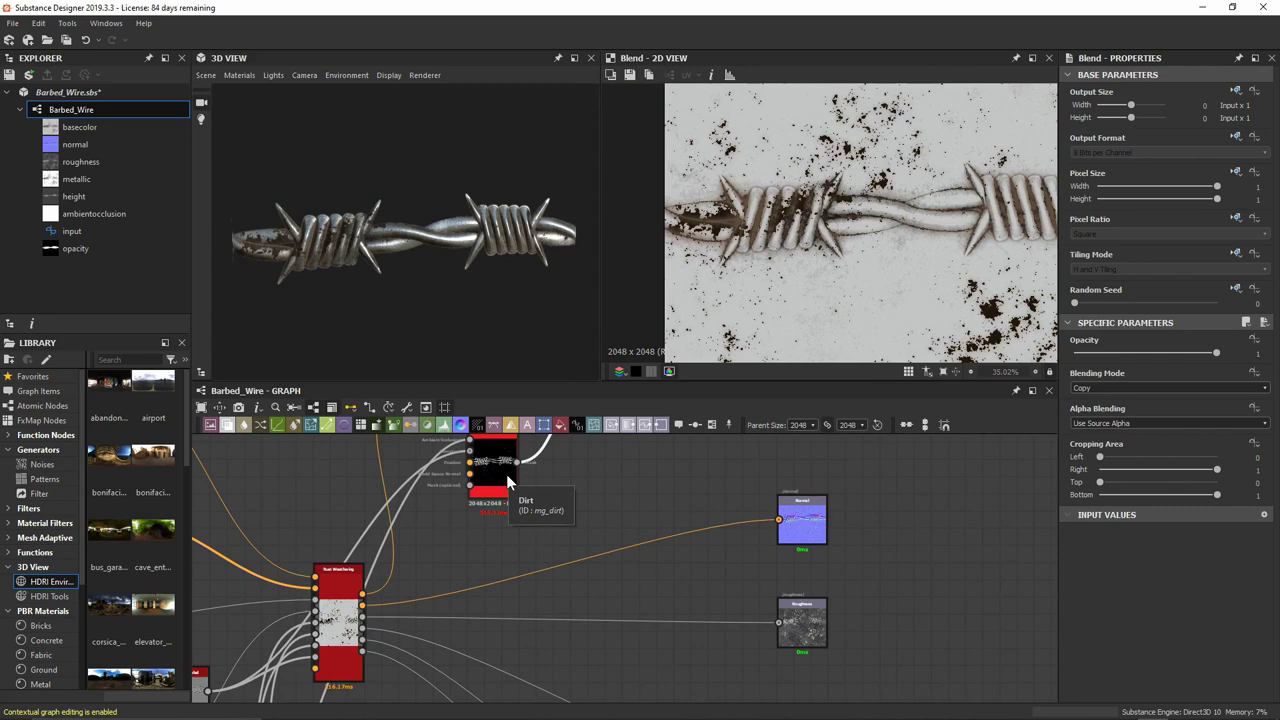
pyautogui.doubleClick(801, 622)
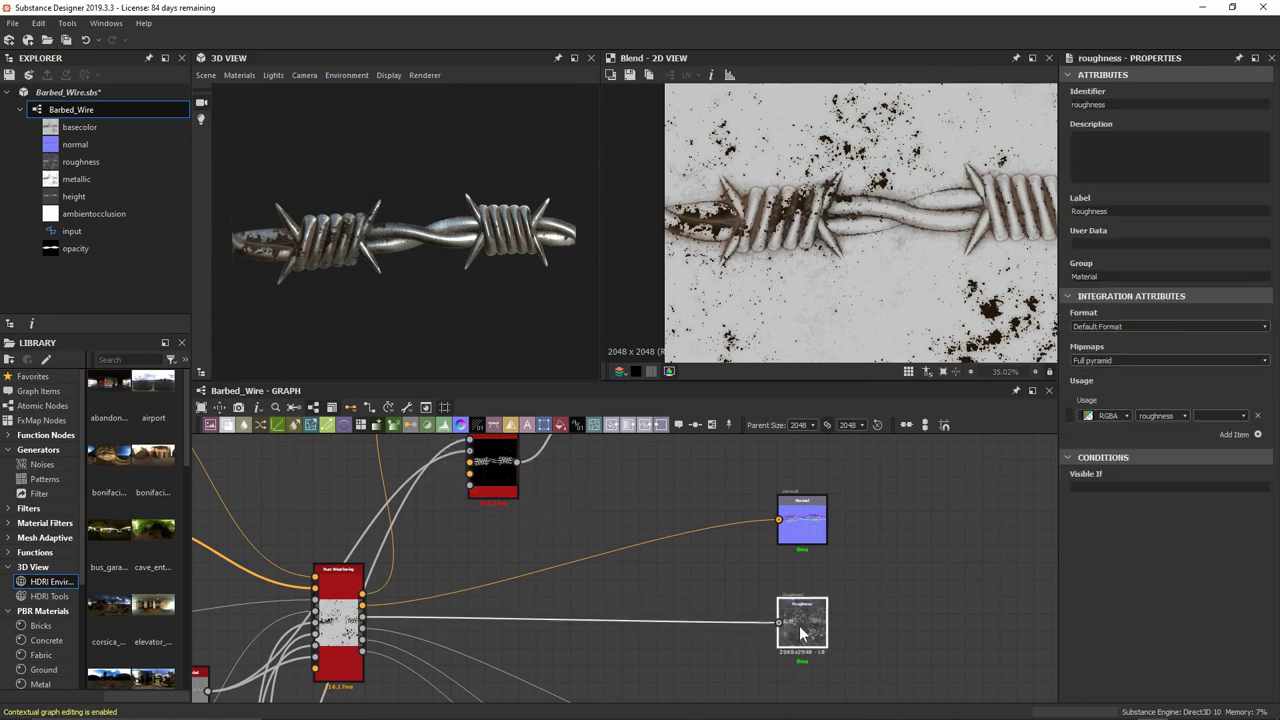
pyautogui.click(681, 622)
pyautogui.press('space')
pyautogui.write('bl')
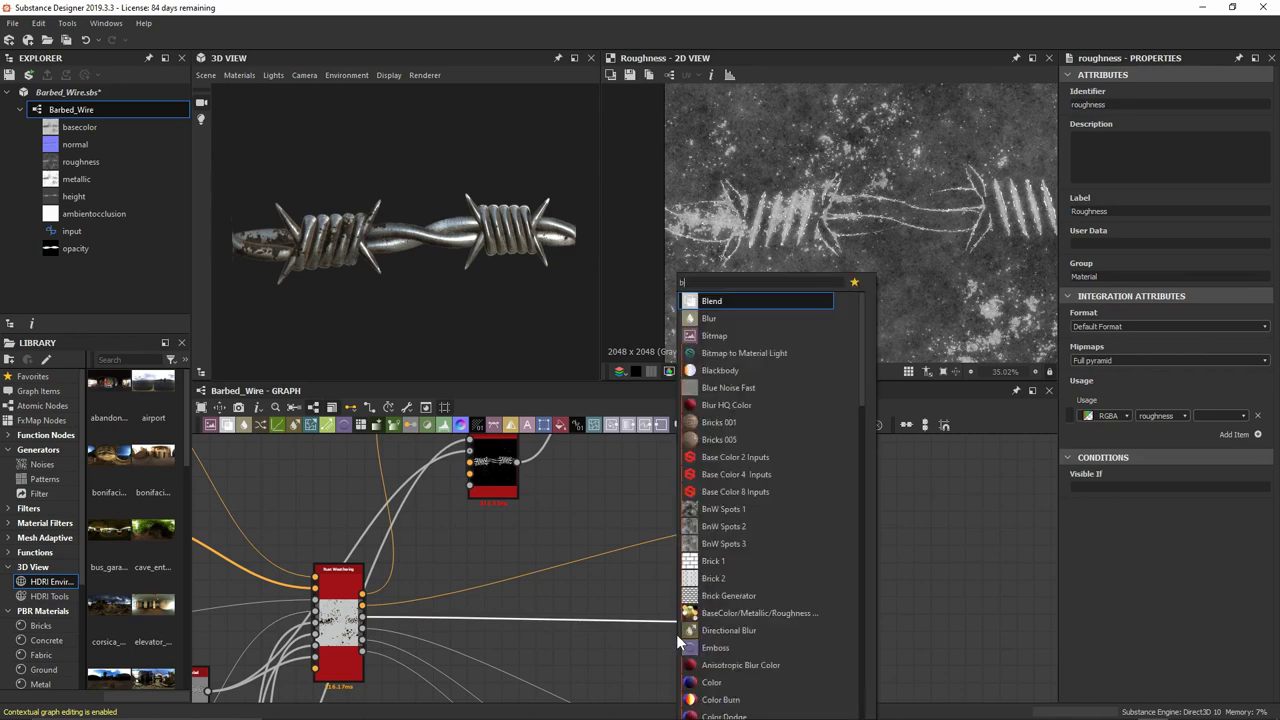
pyautogui.press('Return')
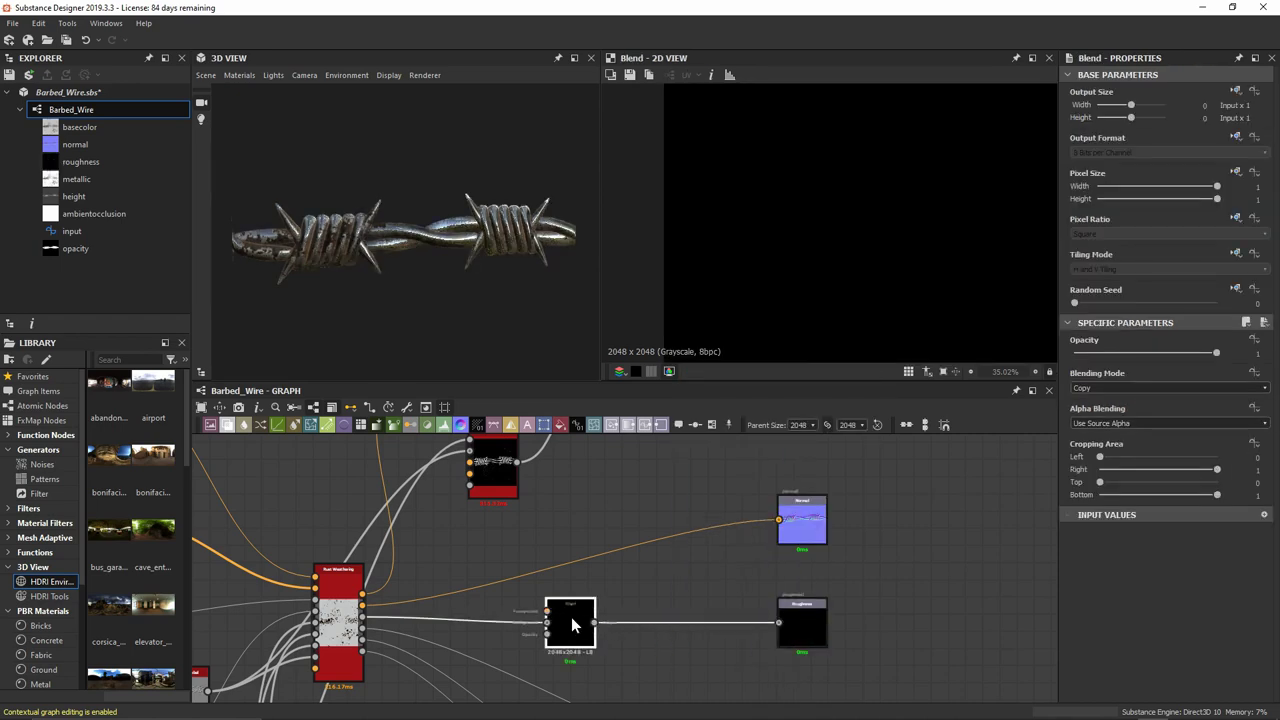
pyautogui.moveTo(571, 617); pyautogui.dragTo(623, 623)
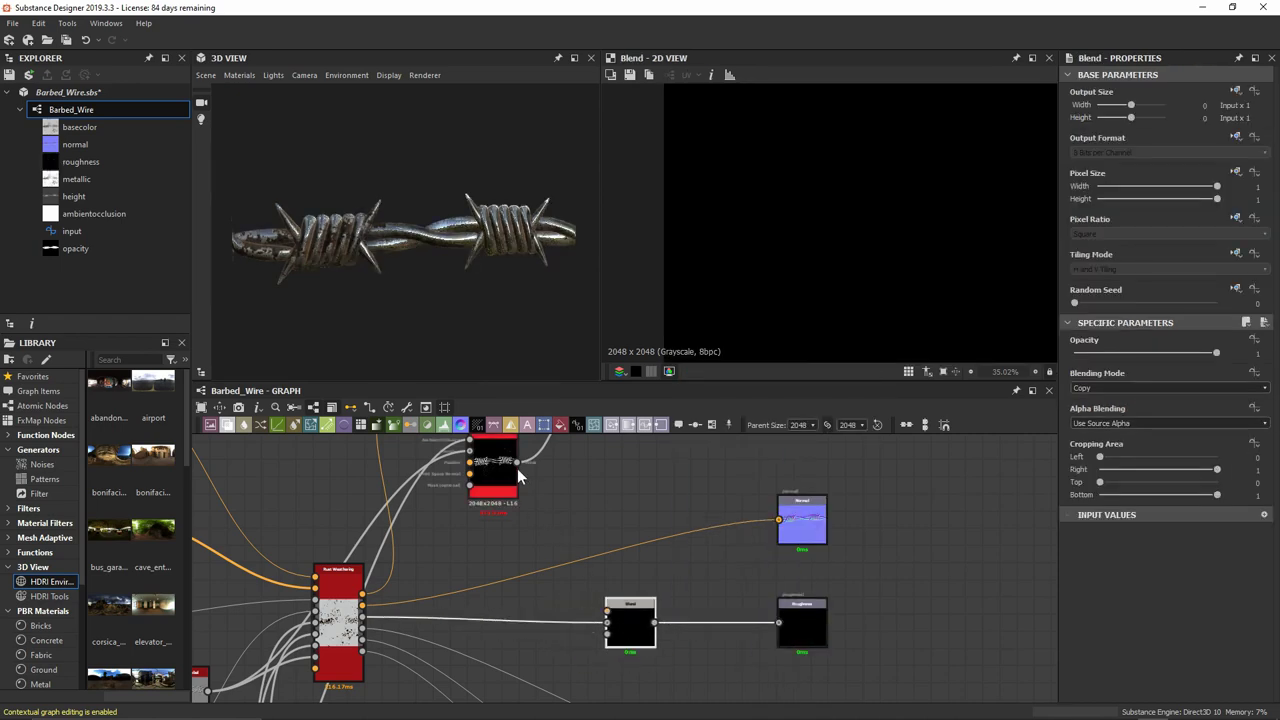
# Connect the Dirt node's Mask to the roughness Blend's Foreground input and set its blending mode to Screen.
pyautogui.moveTo(516, 469); pyautogui.dragTo(607, 611)
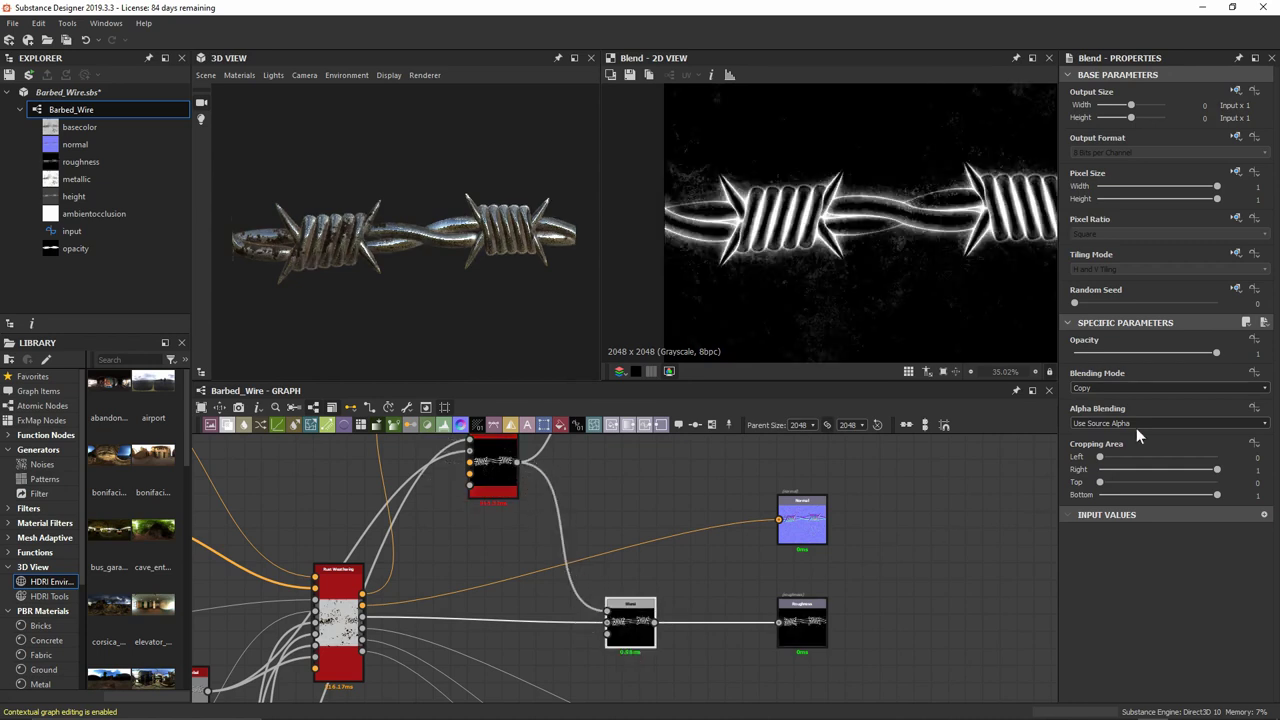
pyautogui.click(1161, 389)
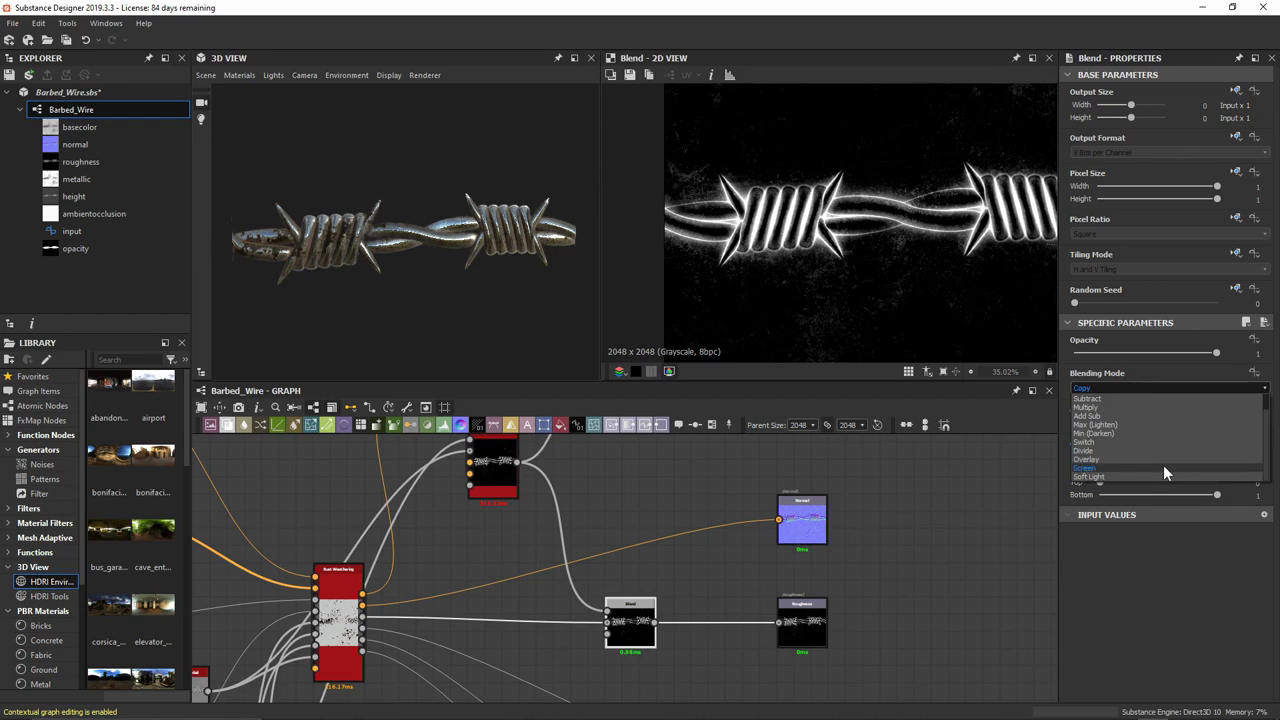
pyautogui.click(1164, 467)
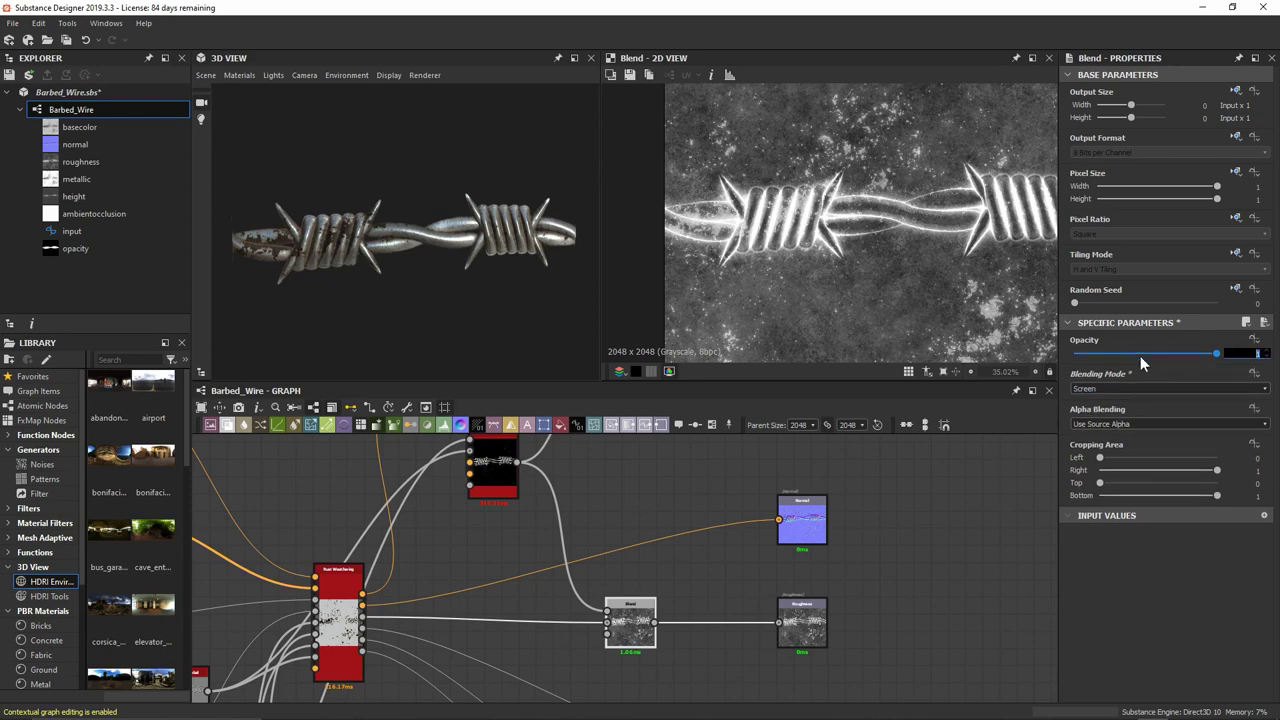
# Set the roughness Blend node's opacity to 0.75 and check the wire in the 3D view.
pyautogui.write('0.85')
pyautogui.press('Return')
pyautogui.scroll(5, 825, 215)
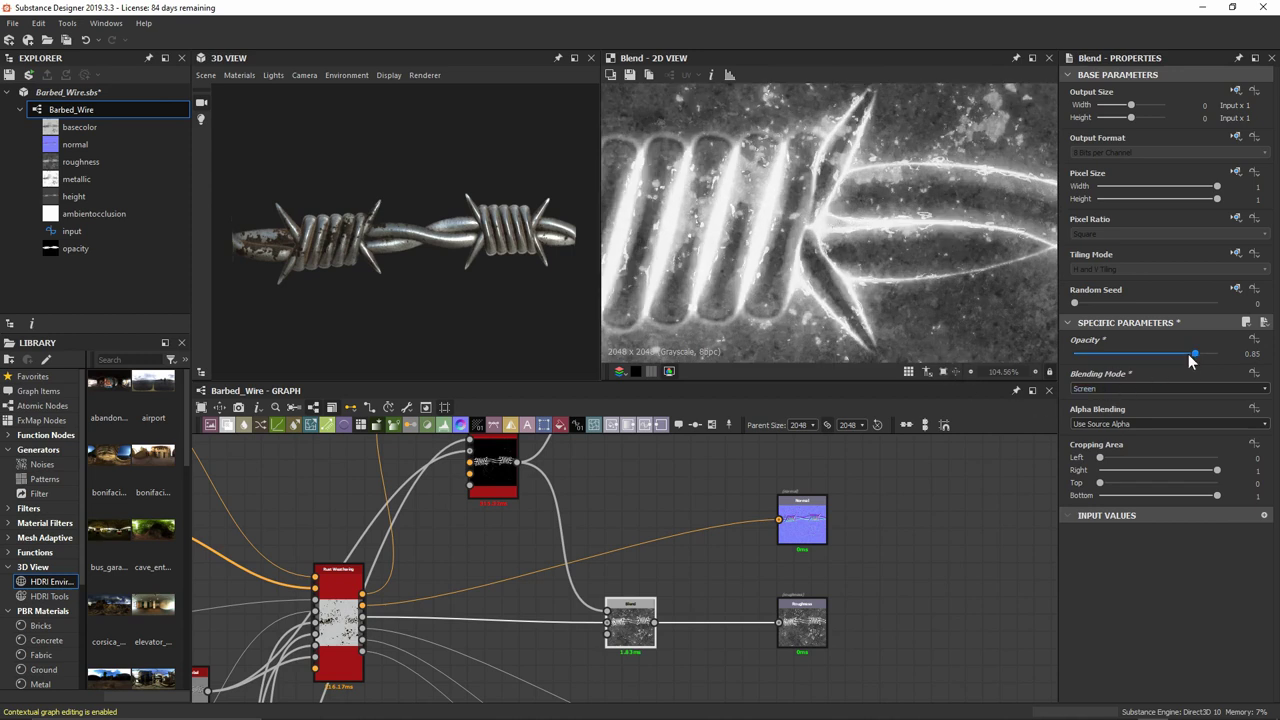
pyautogui.write('.75')
pyautogui.press('Return')
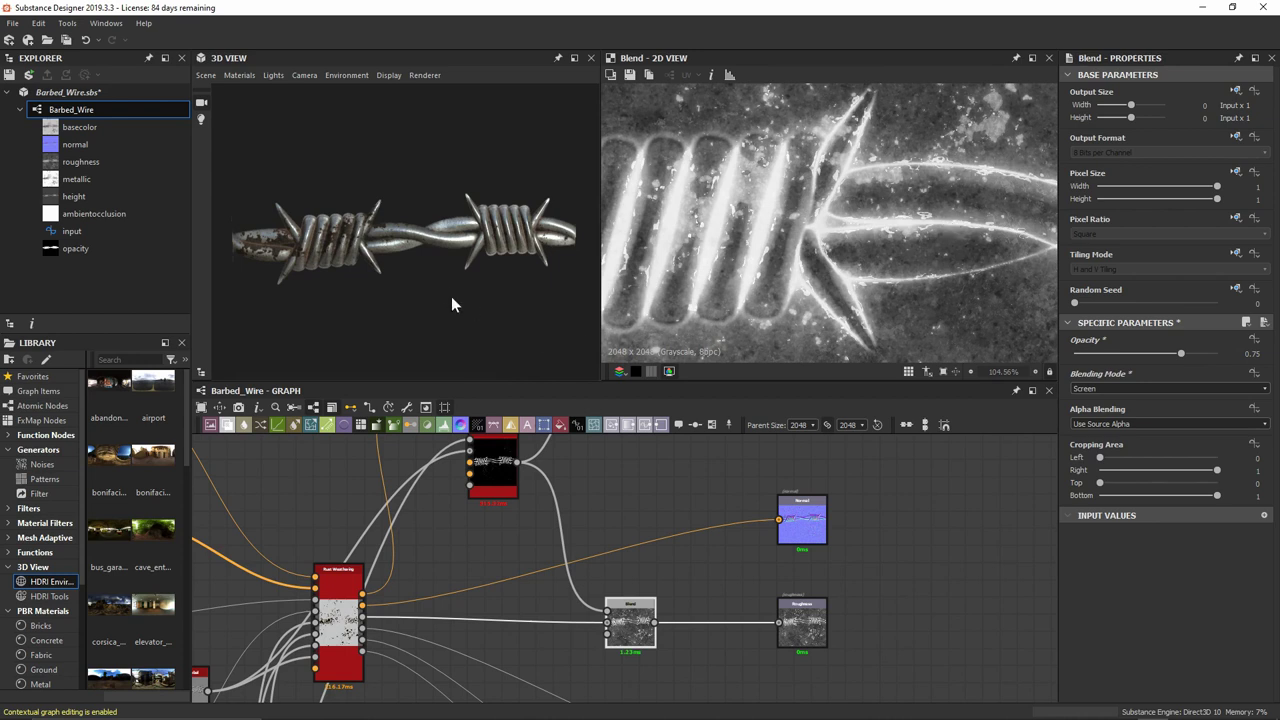
pyautogui.moveTo(451, 296)
pyautogui.mouseDown()
pyautogui.moveTo(395, 274)
pyautogui.moveTo(441, 274)
pyautogui.moveTo(449, 287)
pyautogui.moveTo(384, 273)
pyautogui.moveTo(462, 260)
pyautogui.moveTo(422, 259)
pyautogui.mouseUp()
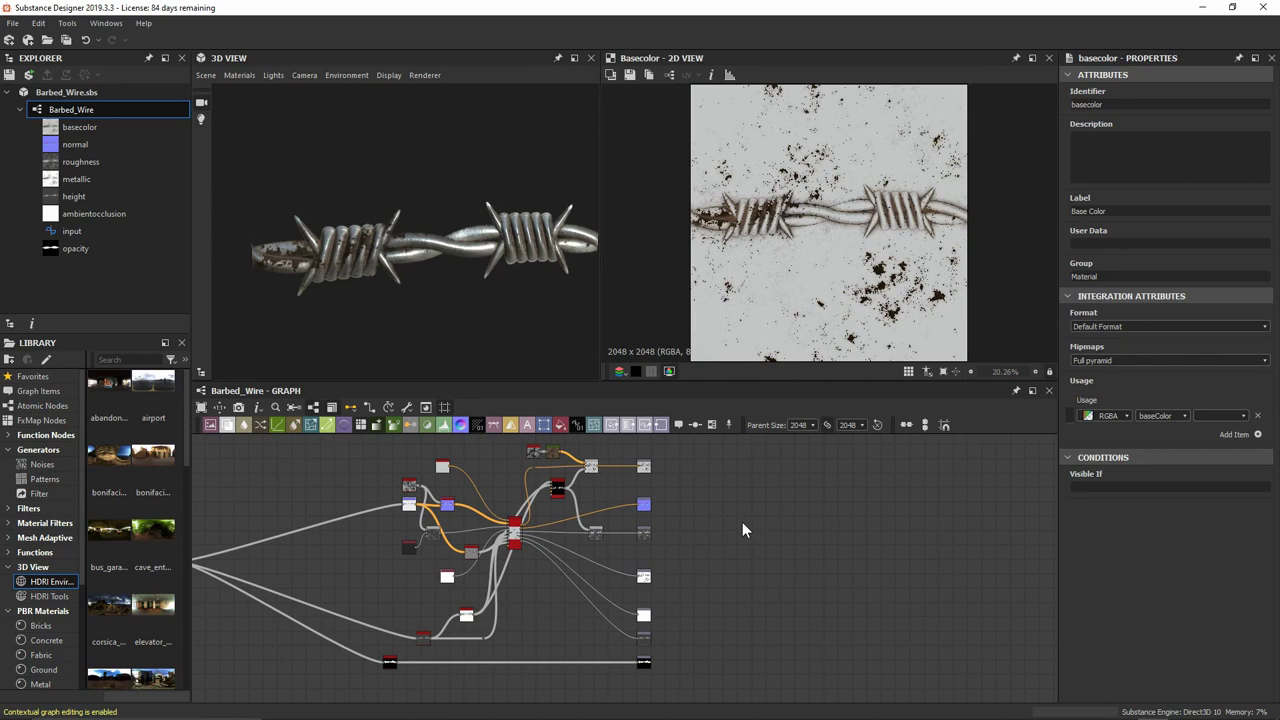
# View the Normal output, open the bitmap export for the Barbed_Wire graph's outputs, and exclude ambientocclusion from the export.
pyautogui.doubleClick(644, 504)
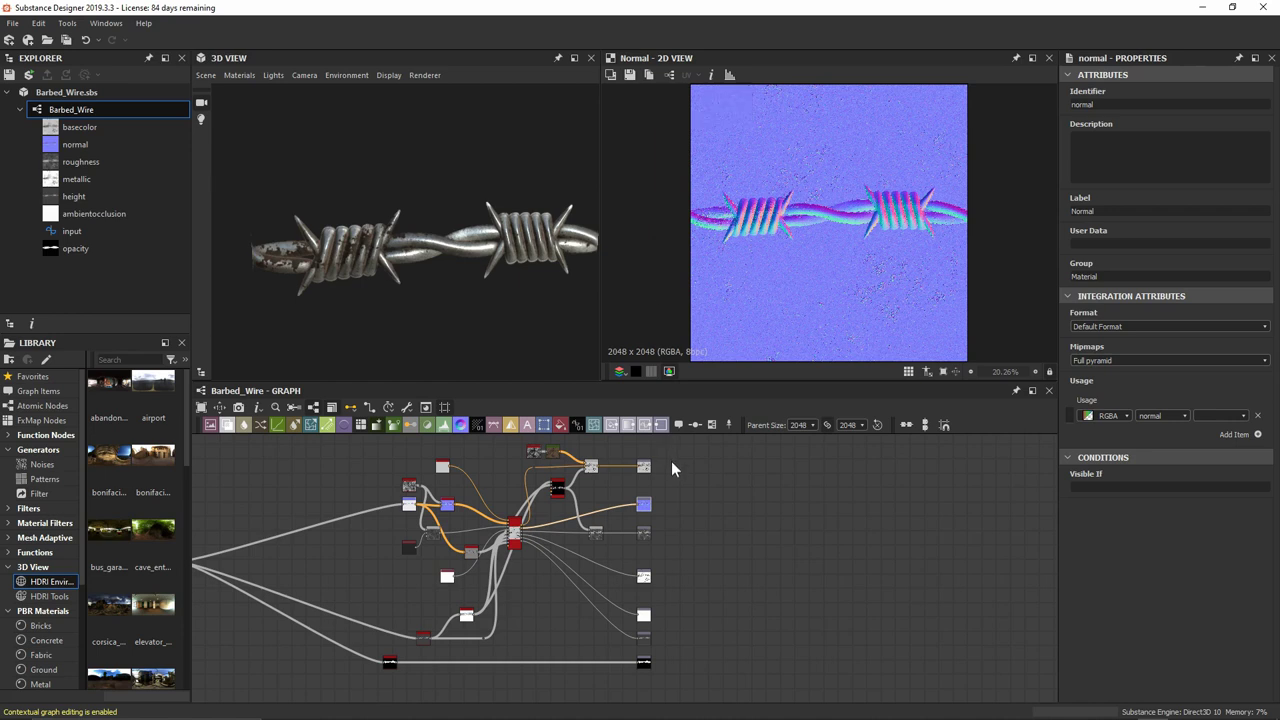
pyautogui.rightClick(88, 110)
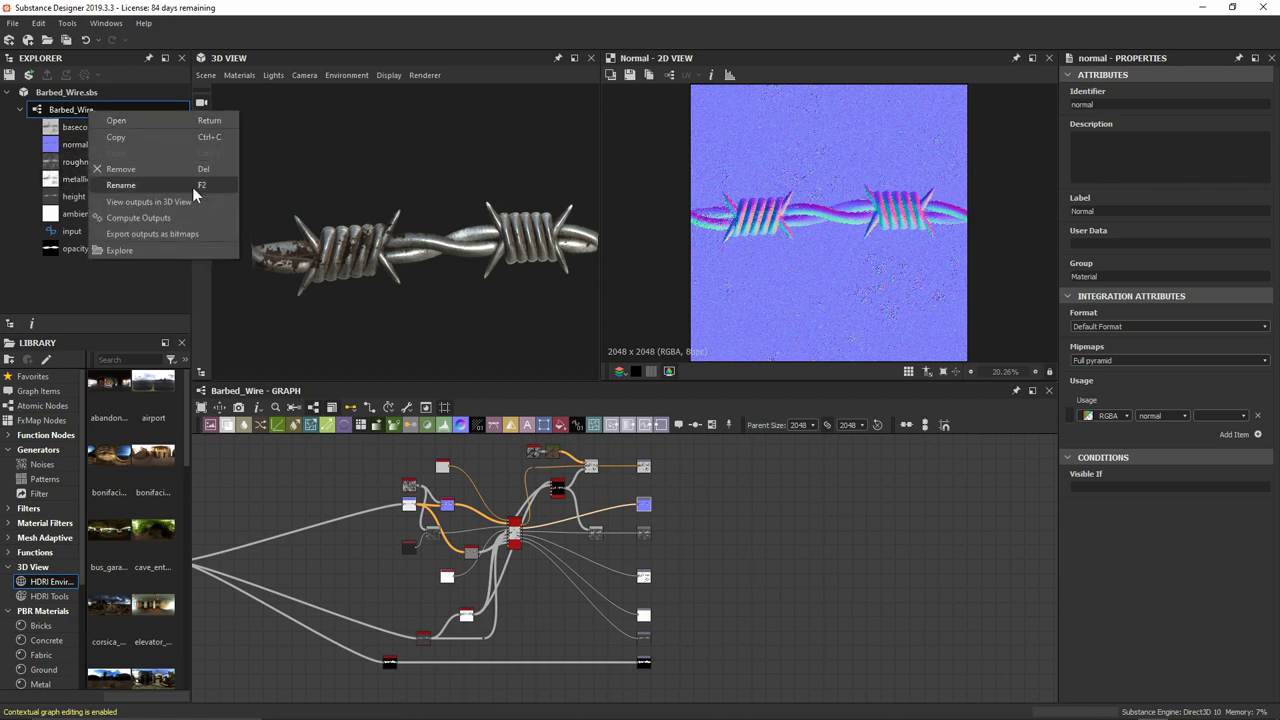
pyautogui.click(184, 235)
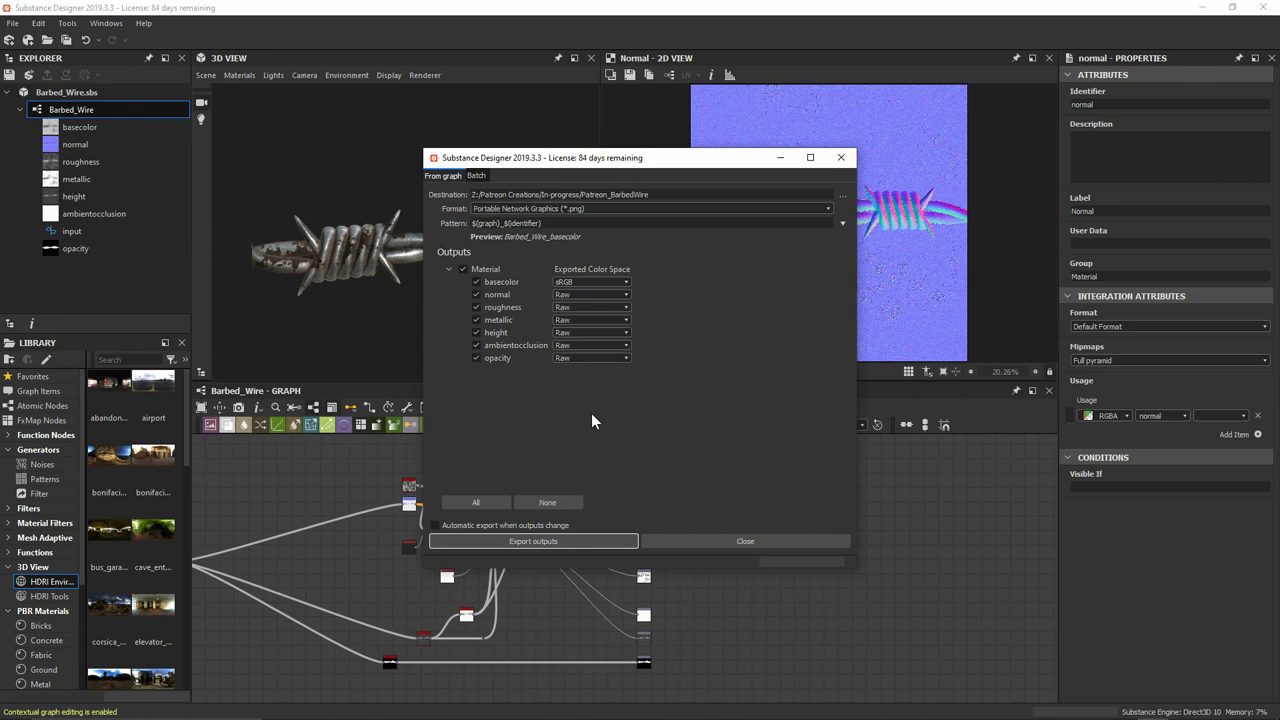
pyautogui.click(476, 345)
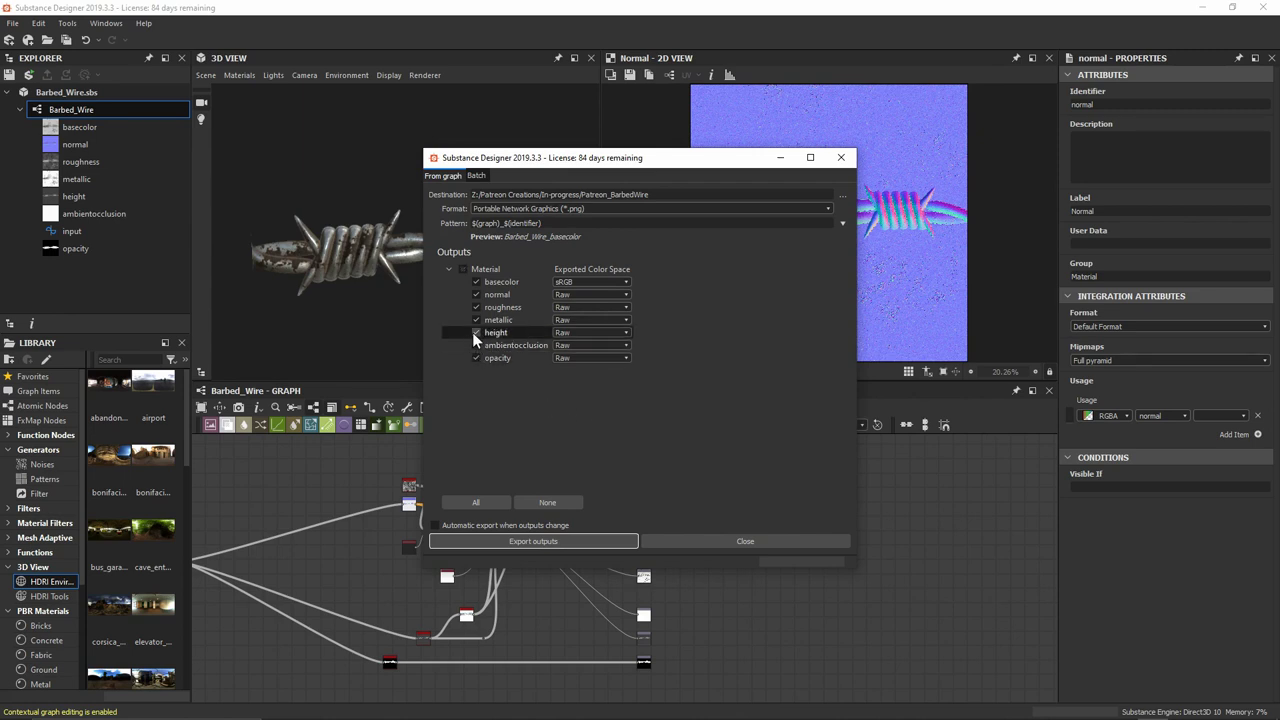